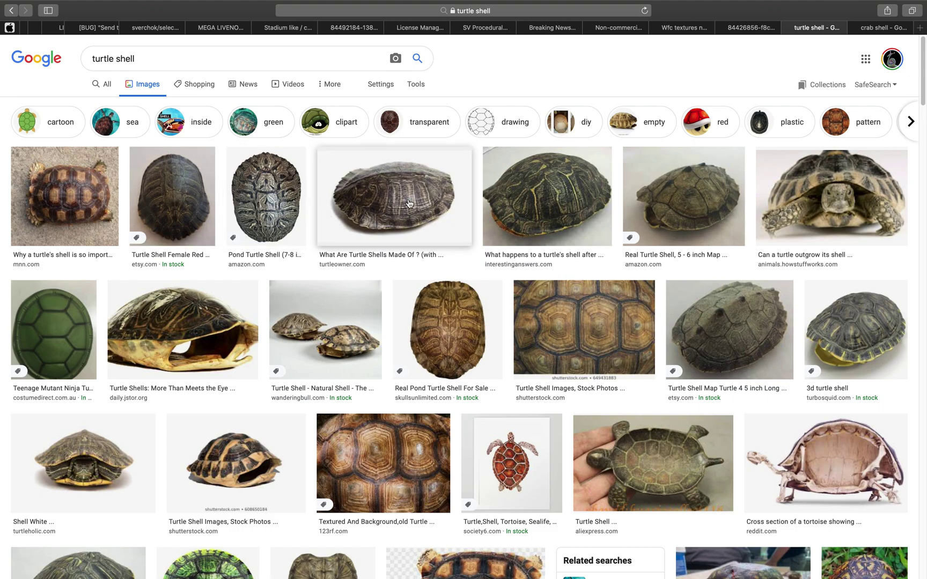
- Browse the turtle shell image results for reference shapes and scale patterns
scroll(582, 231, down, 3)
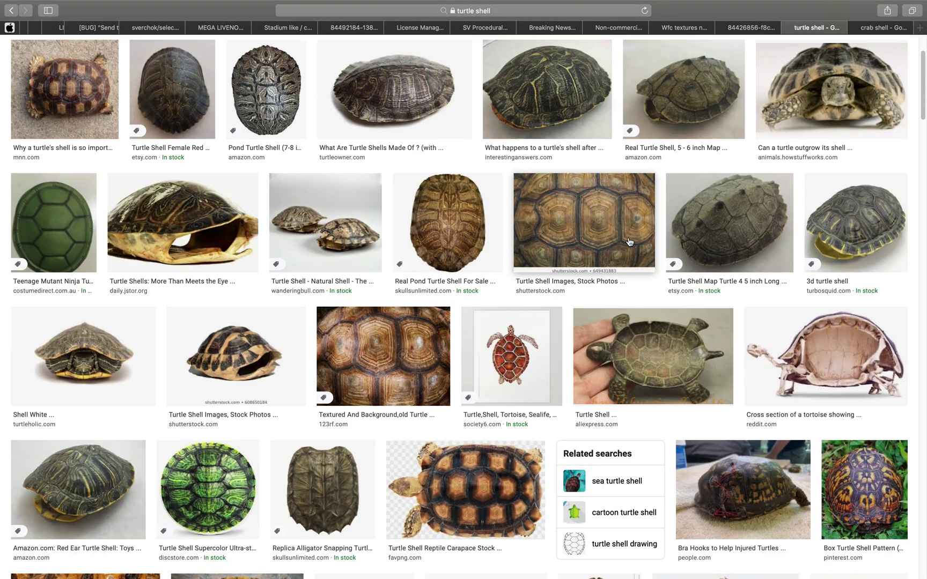
scroll(613, 275, down, 6)
scroll(499, 326, down, 4)
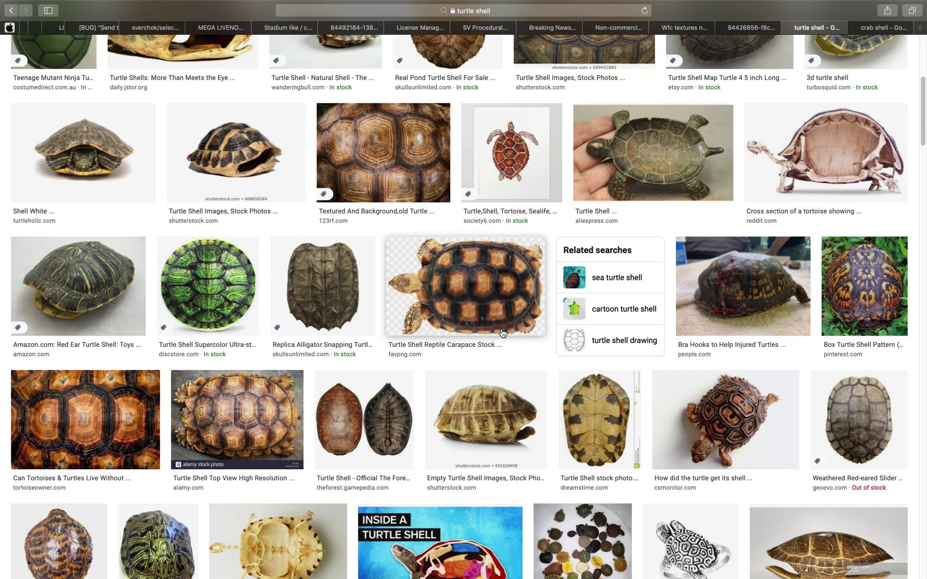
scroll(216, 344, down, 4)
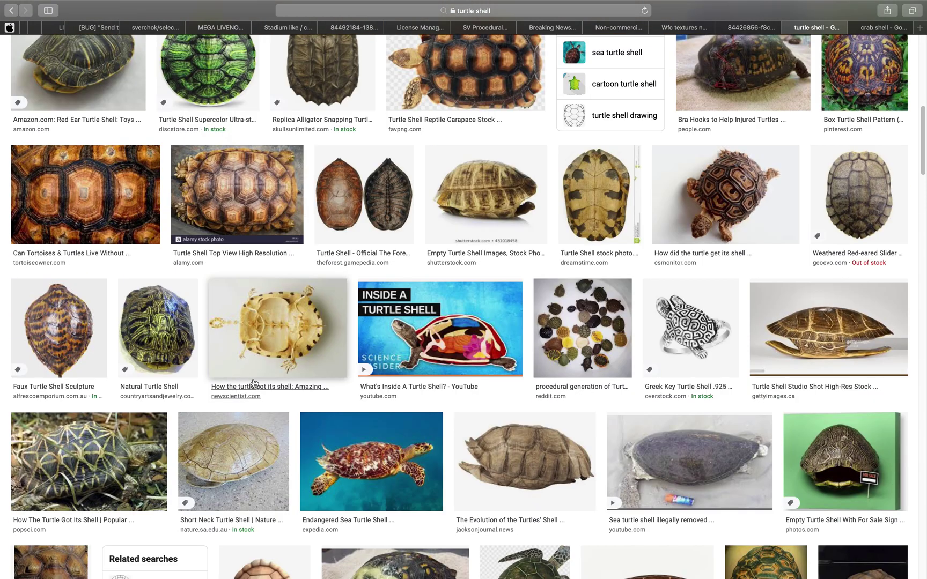
scroll(432, 336, down, 7)
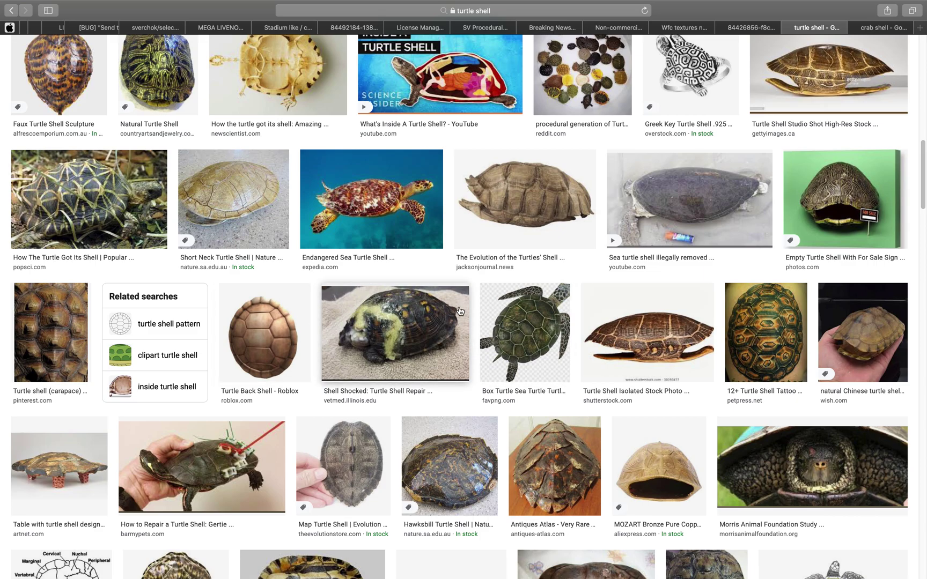
scroll(520, 311, down, 1)
scroll(520, 311, down, 2)
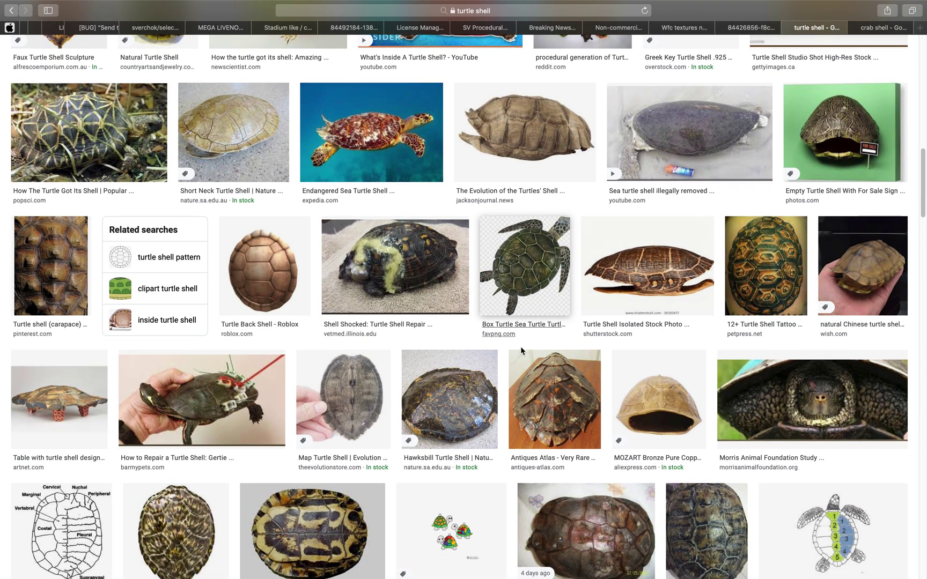
scroll(521, 346, down, 2)
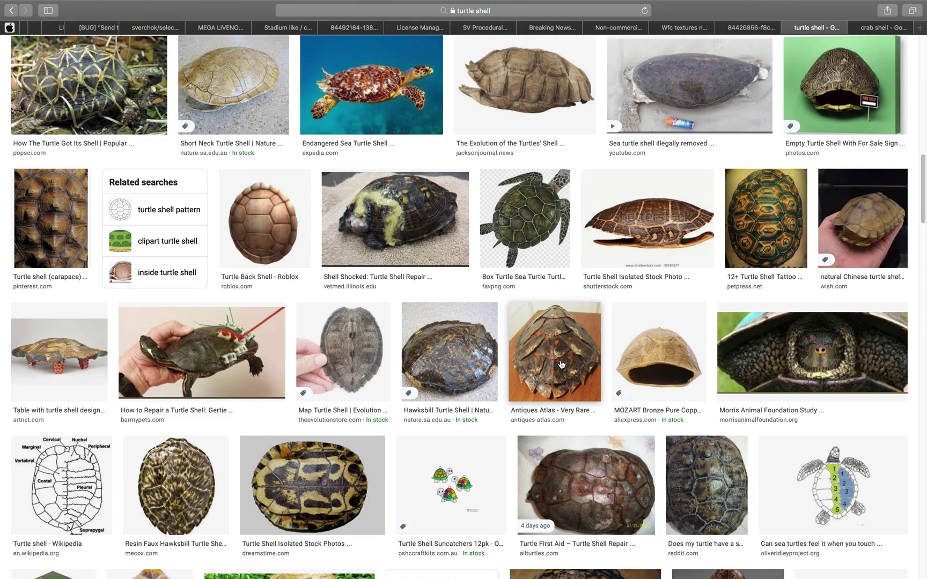
- Open the larger preview of the Antiques Atlas very rare turtle shell image and examine its overlapping scales alongside the other results
click(558, 358)
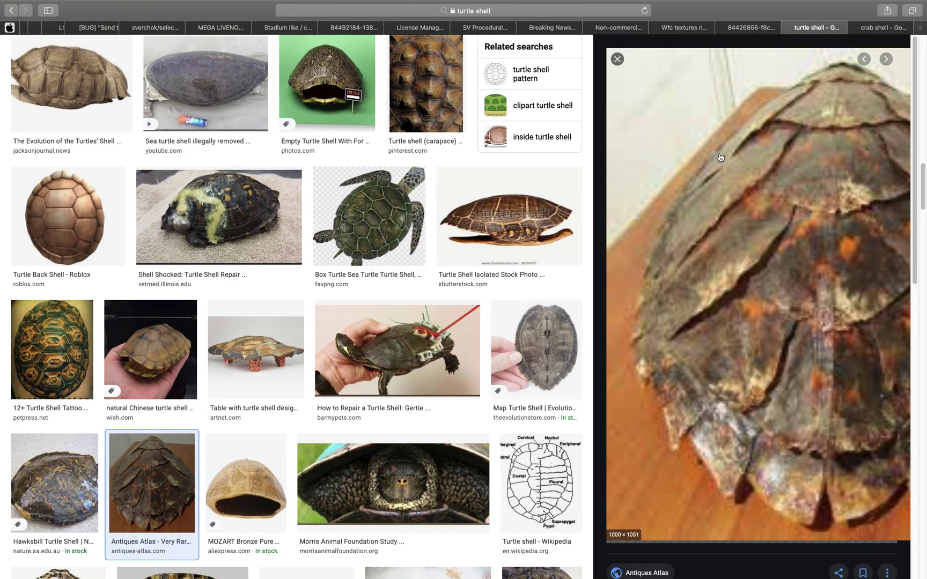
scroll(740, 270, up, 1)
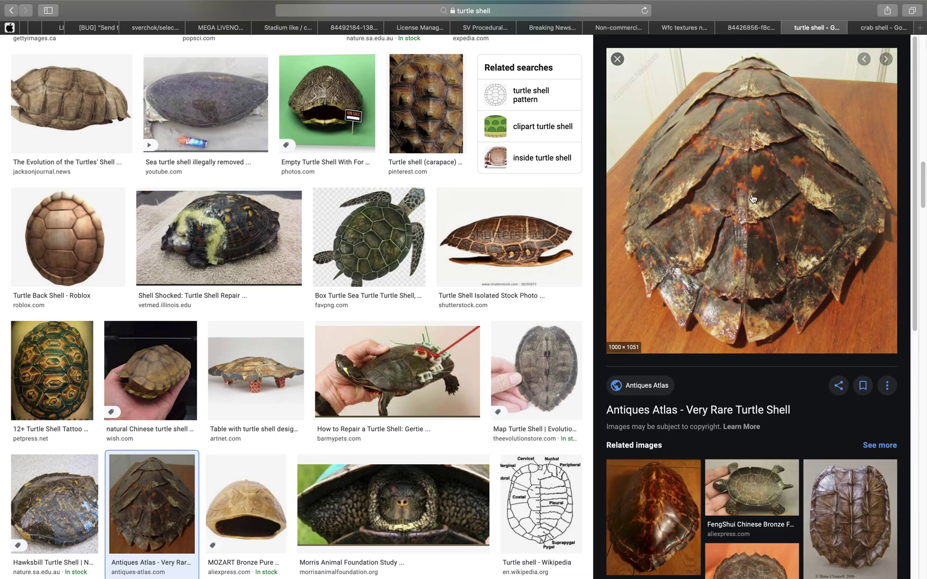
scroll(476, 375, down, 5)
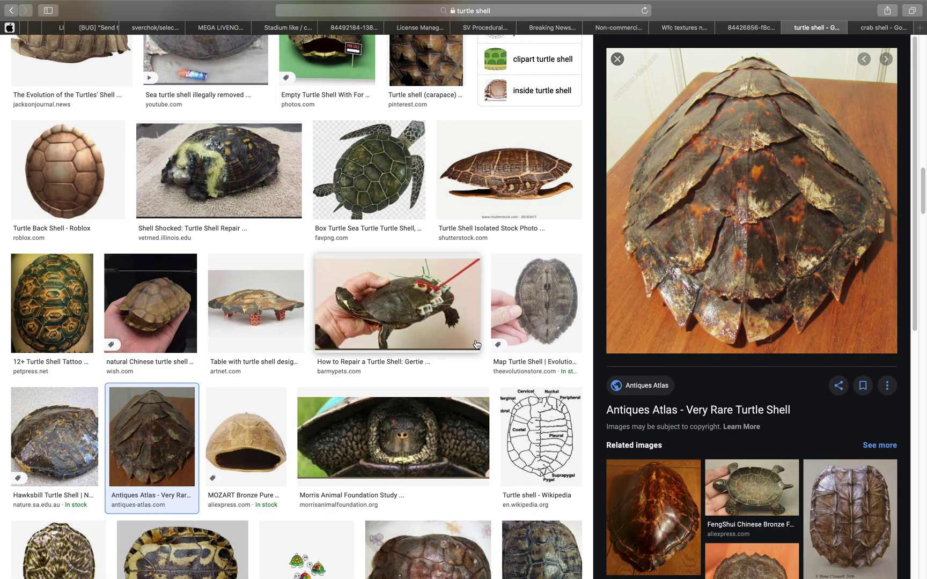
scroll(477, 375, down, 6)
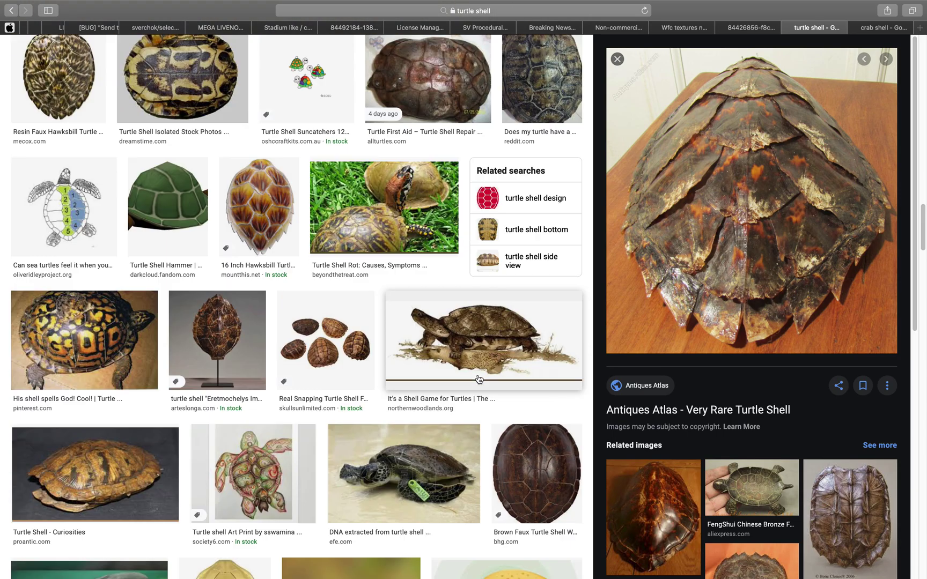
scroll(439, 358, down, 12)
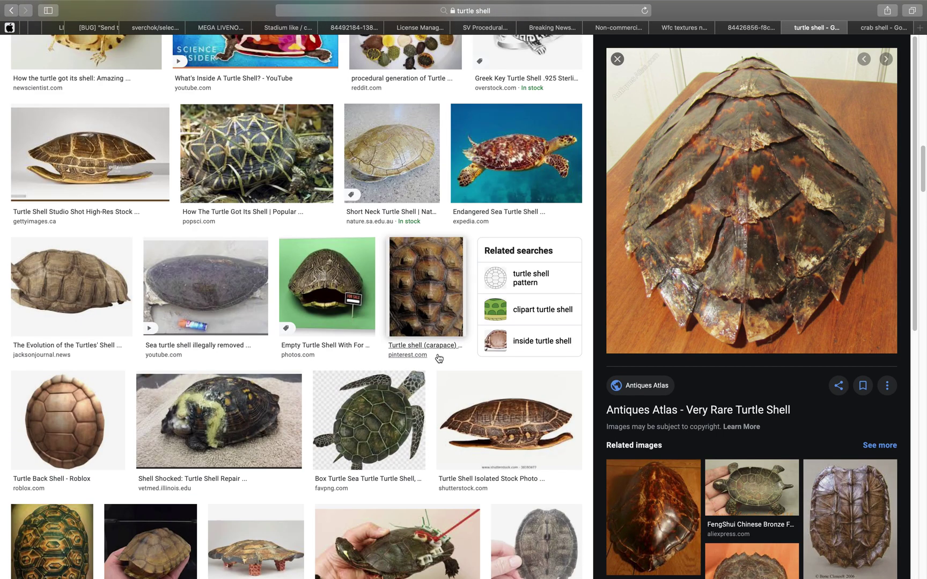
- Switch to Blender and start a new file, saving the changes to turtle_like_002
key(ctrl+Left)
middle_drag(389, 337, 269, 287)
scroll(354, 290, up, 3)
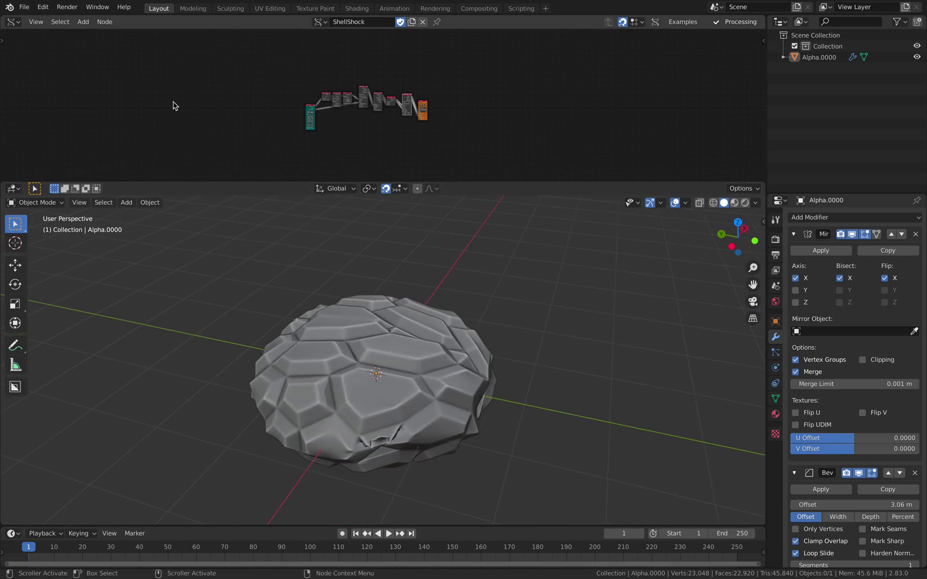
click(25, 6)
mouse_move(33, 22)
click(184, 46)
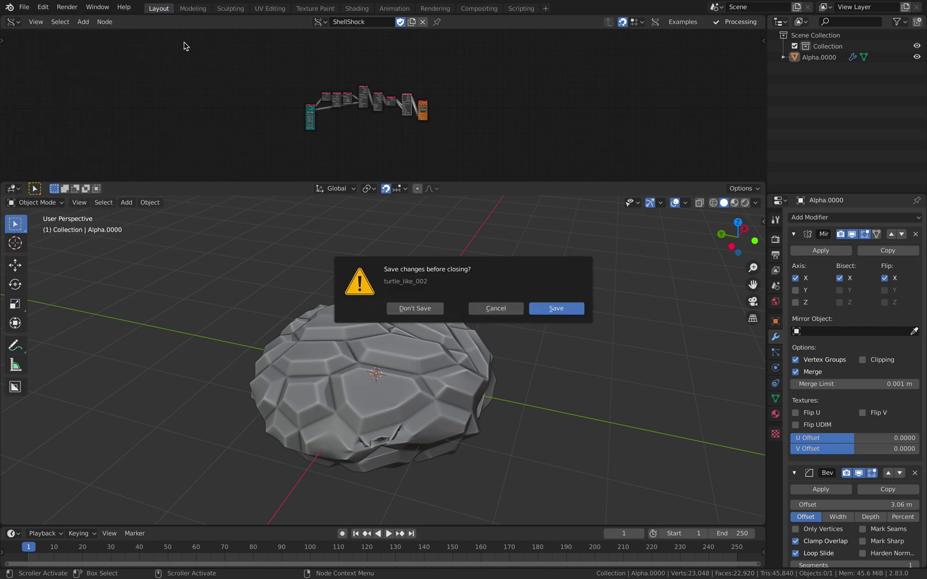
key(Return)
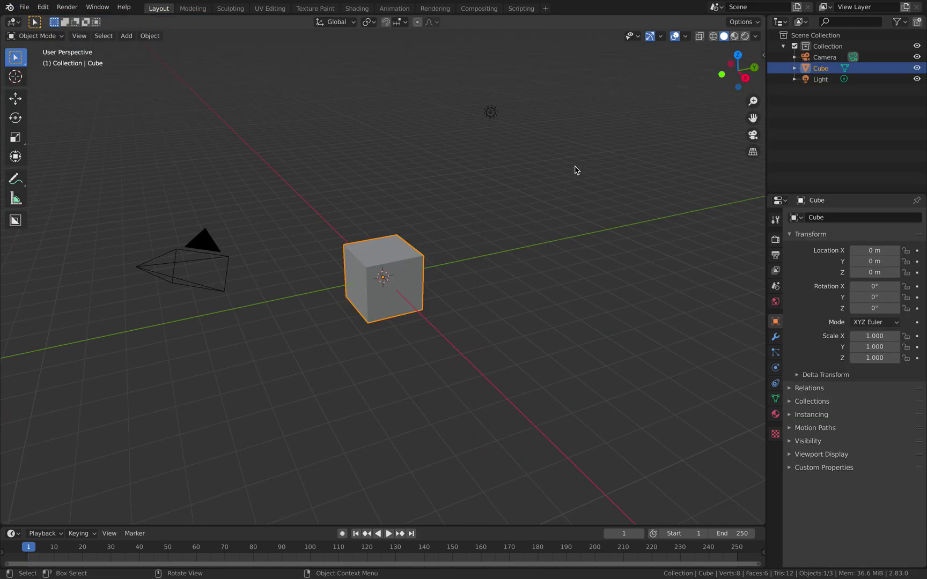
- Split the 3D viewport horizontally, turn the upper area into a Sverchok Nodes editor with a new node tree, and hide its sidebar
drag(750, 123, 671, 278)
click(15, 22)
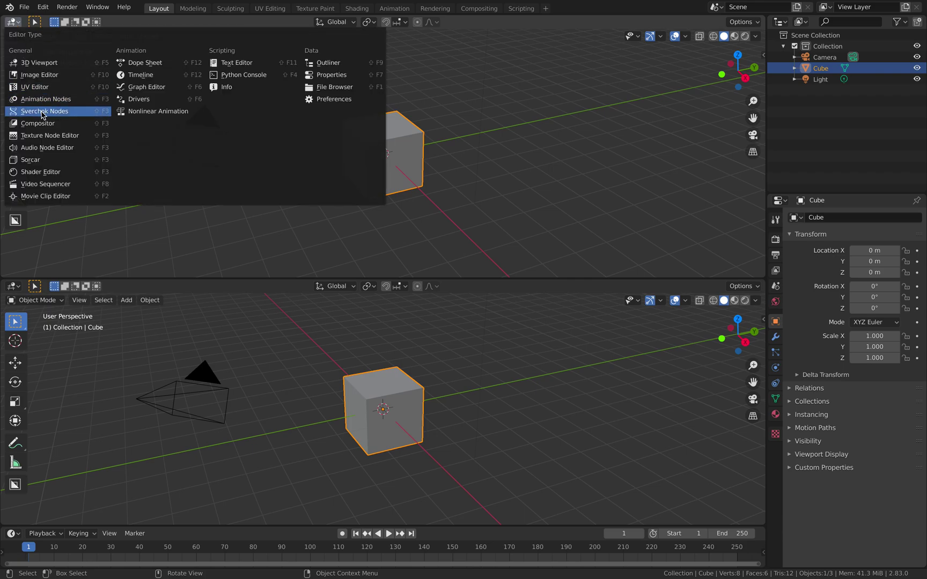
click(43, 114)
click(383, 21)
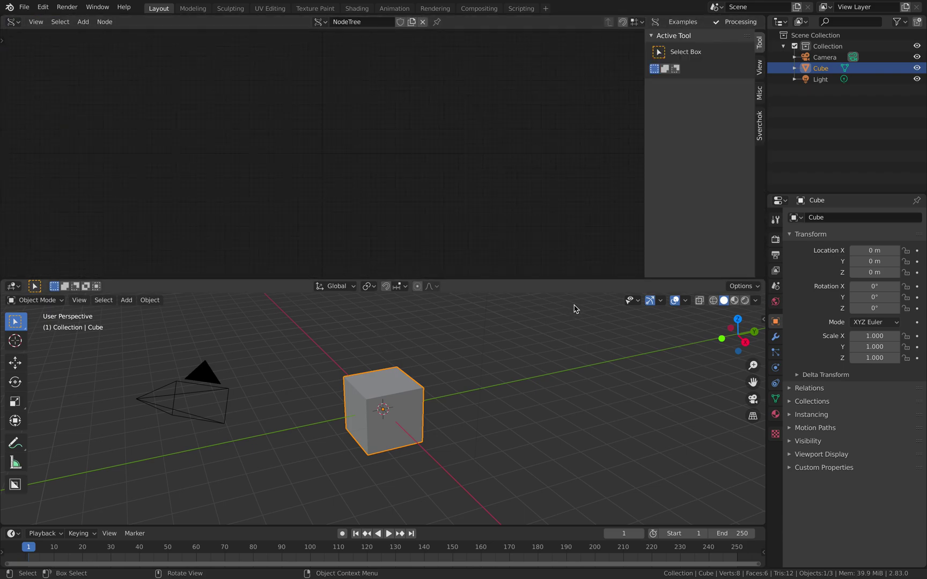
drag(647, 190, 833, 197)
- Switch to the browser and review the turtle shell reference images again
key(ctrl+Right)
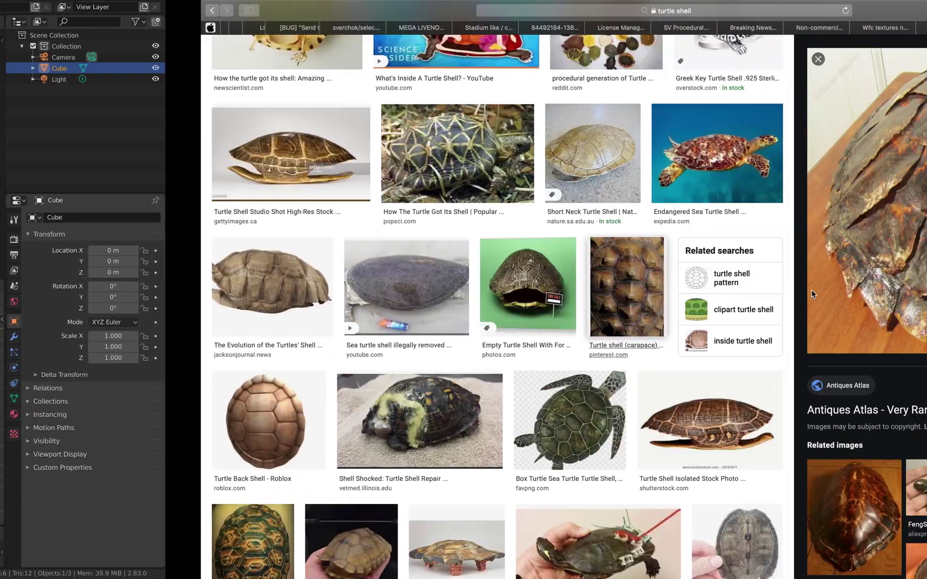
scroll(436, 278, up, 10)
scroll(383, 276, up, 4)
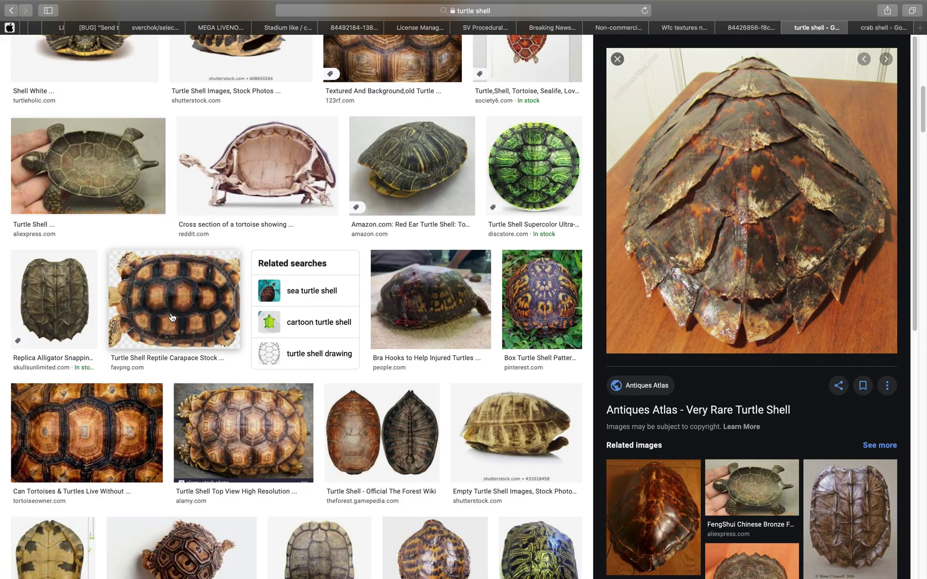
scroll(150, 346, up, 2)
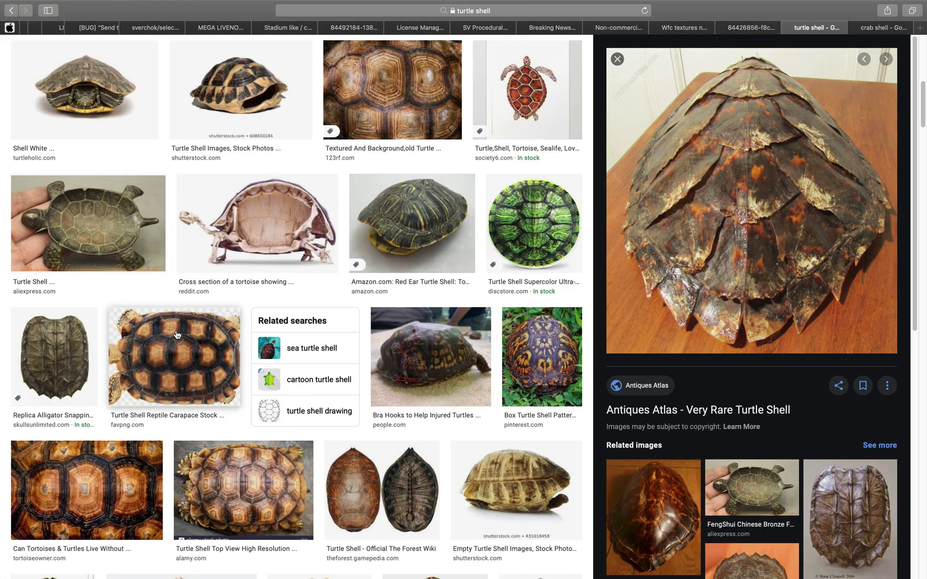
- Switch back to Blender and add a Cylinder node to the node tree
key(ctrl+Left)
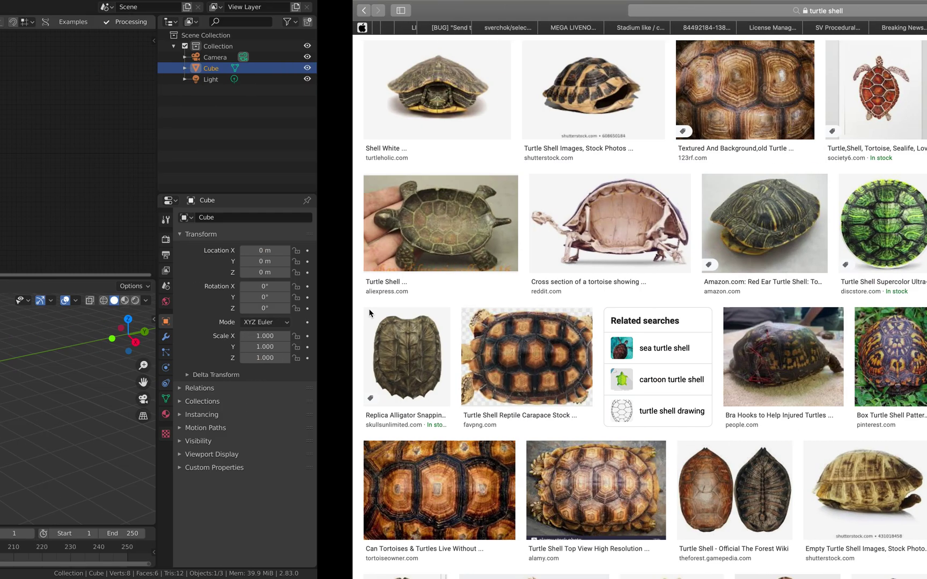
key(shift+a)
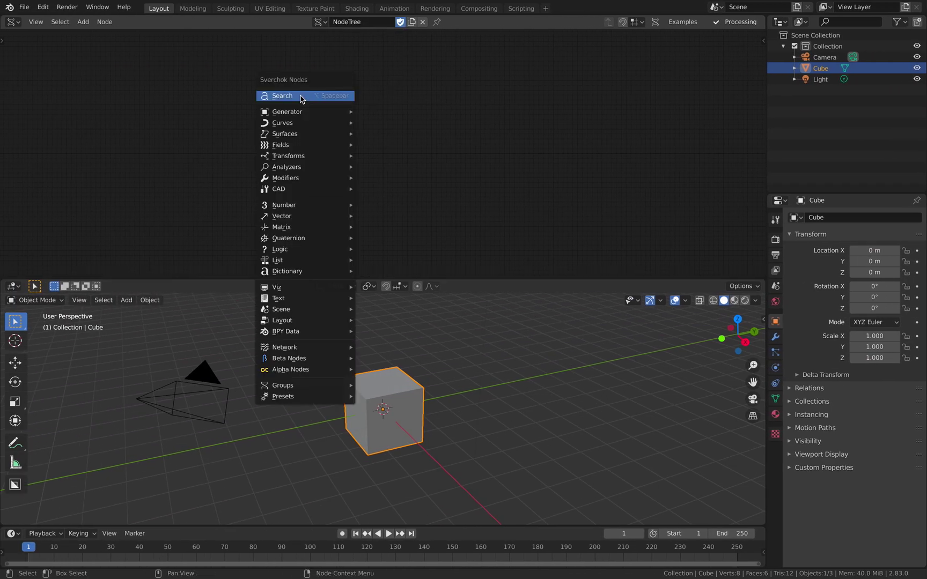
click(300, 95)
text(cy)
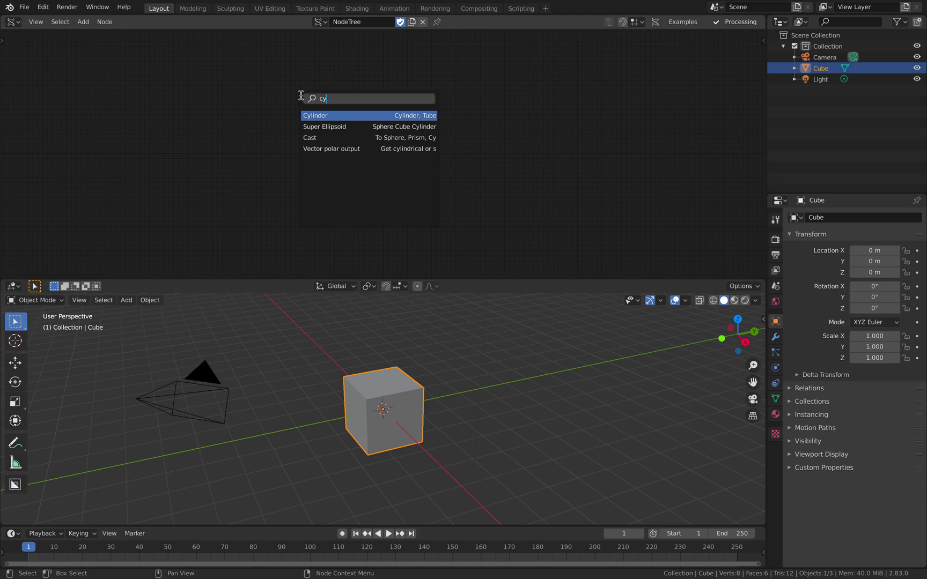
key(Return)
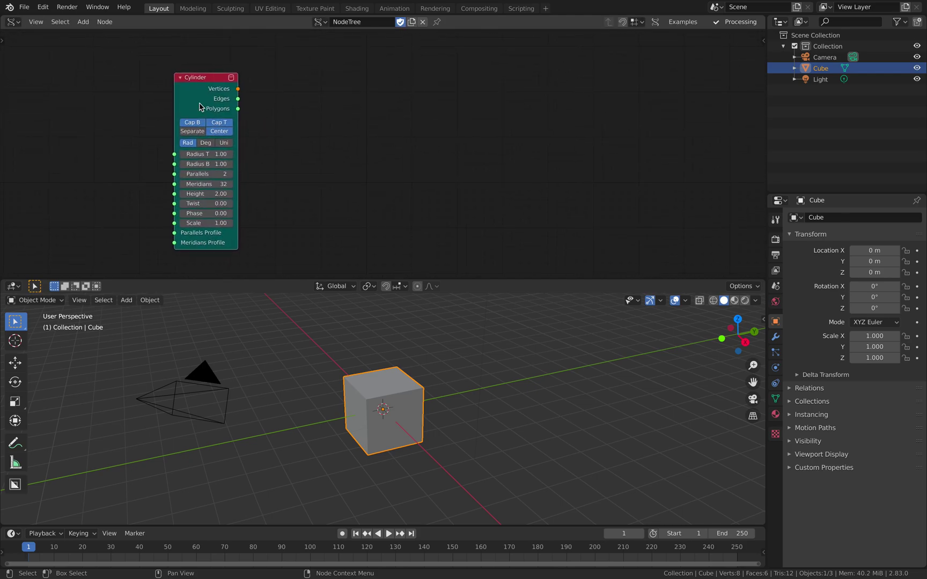
- Add a Cast node set to Sphere beside the Cylinder node, and connect a temporary viewer to the Cylinder outputs
key(shift+a)
click(323, 109)
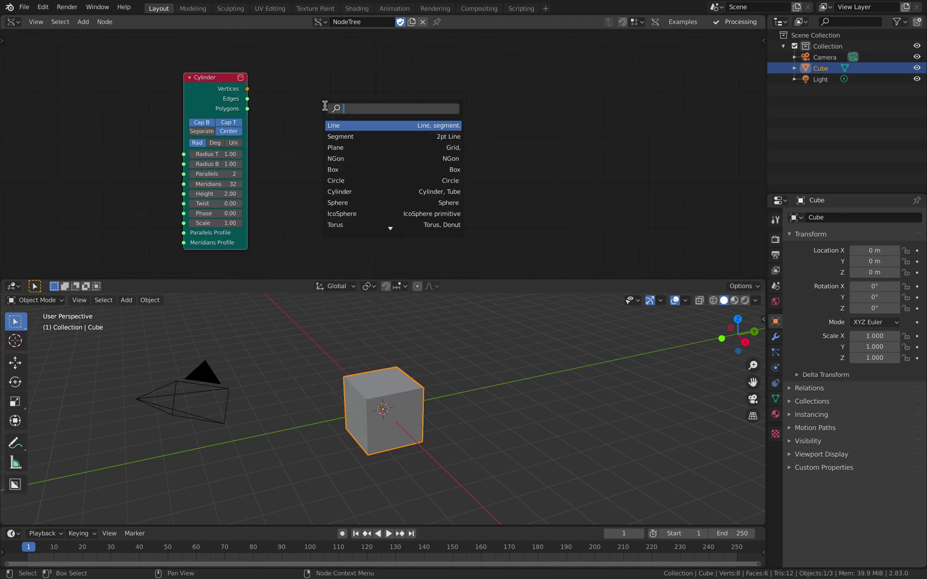
text(sphe)
key(Down)
key(Down)
key(Down)
key(Down)
key(Down)
key(Down)
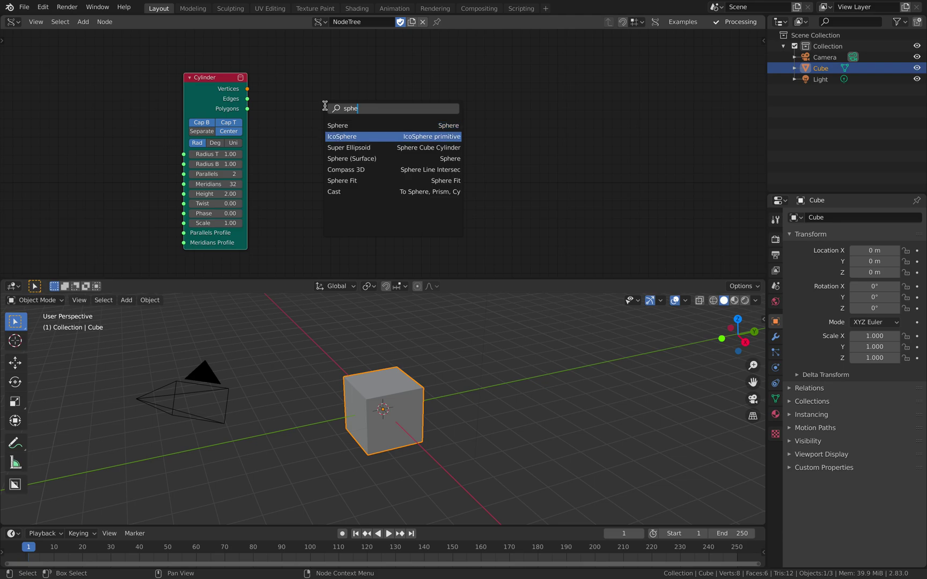
key(Return)
click(325, 105)
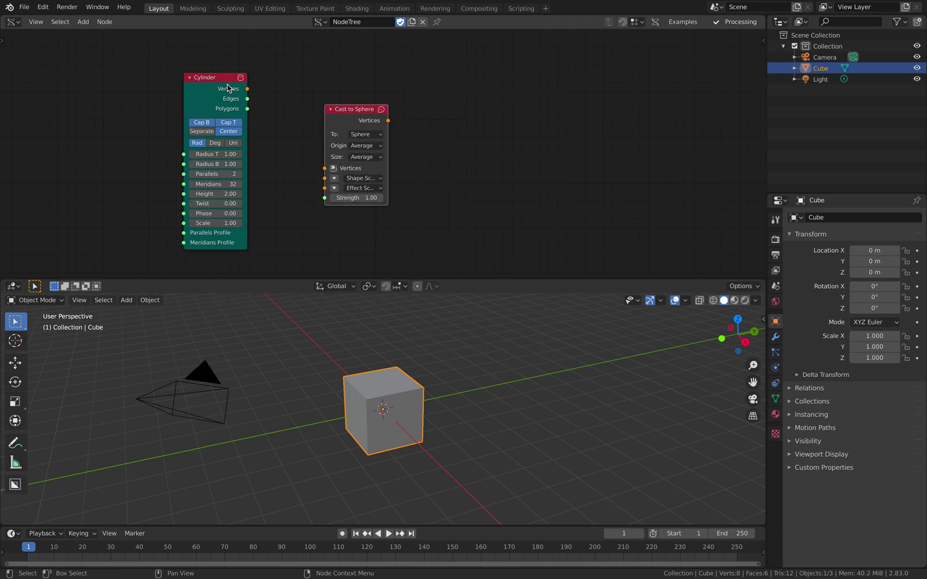
drag(345, 62, 408, 94)
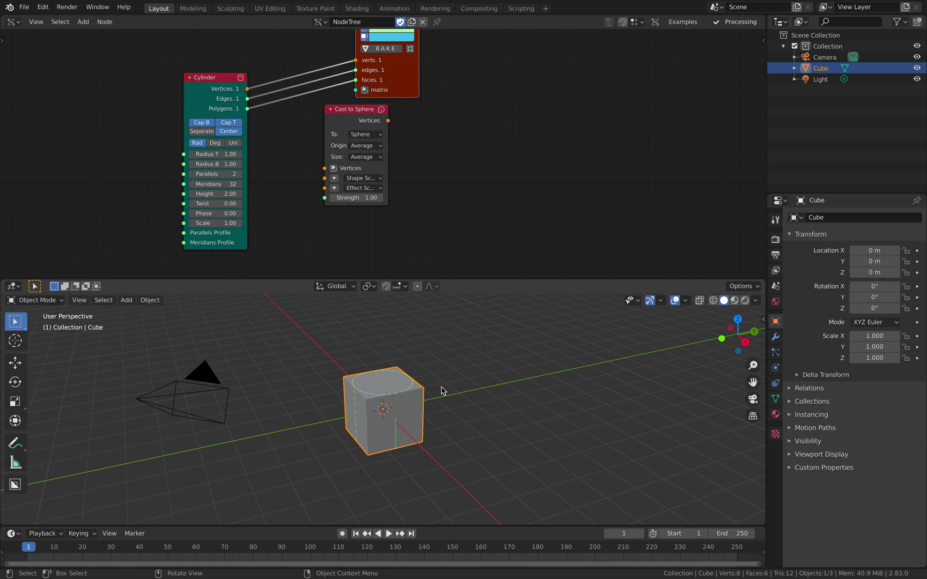
- Delete all default objects from the scene and set the Cylinder node's Parallels to 7
key(a)
key(x)
click(445, 386)
scroll(458, 393, up, 1)
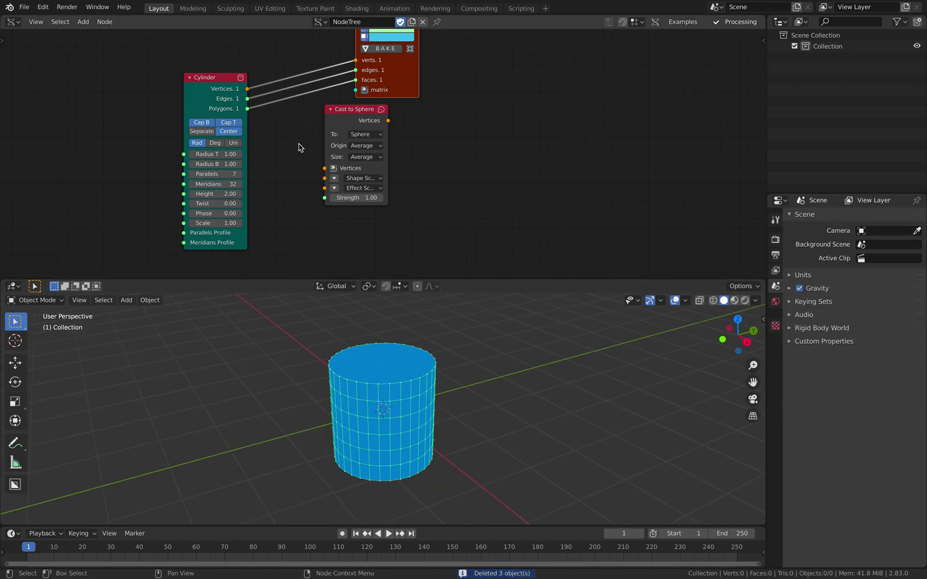
- Spread the nodes apart and route the Cylinder's vertices through the Cast to Sphere node into the viewer's verts input
drag(345, 120, 341, 129)
drag(417, 89, 502, 98)
drag(227, 77, 223, 83)
shift+click(350, 122)
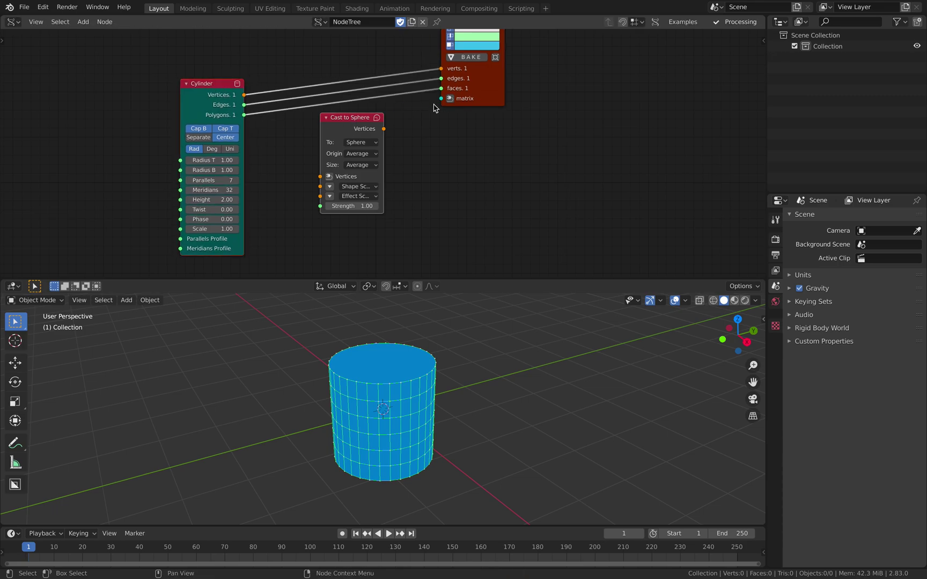
shift+click(484, 93)
key(shift+f)
click(483, 138)
drag(483, 93, 487, 109)
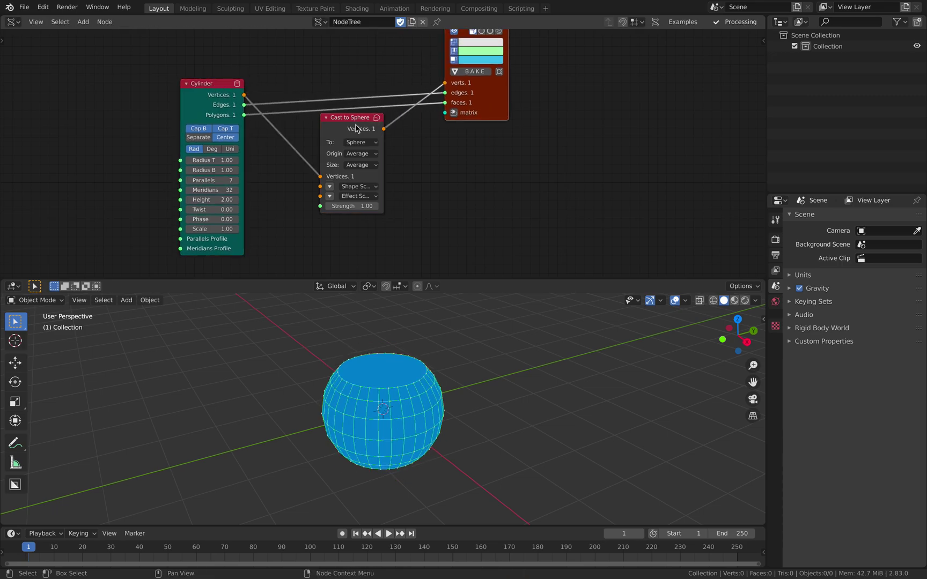
- Rearrange the nodes so Cast to Sphere sits above the links between the Cylinder and the Temporal Viewer
middle_drag(344, 119, 344, 172)
drag(344, 173, 312, 45)
drag(211, 151, 211, 135)
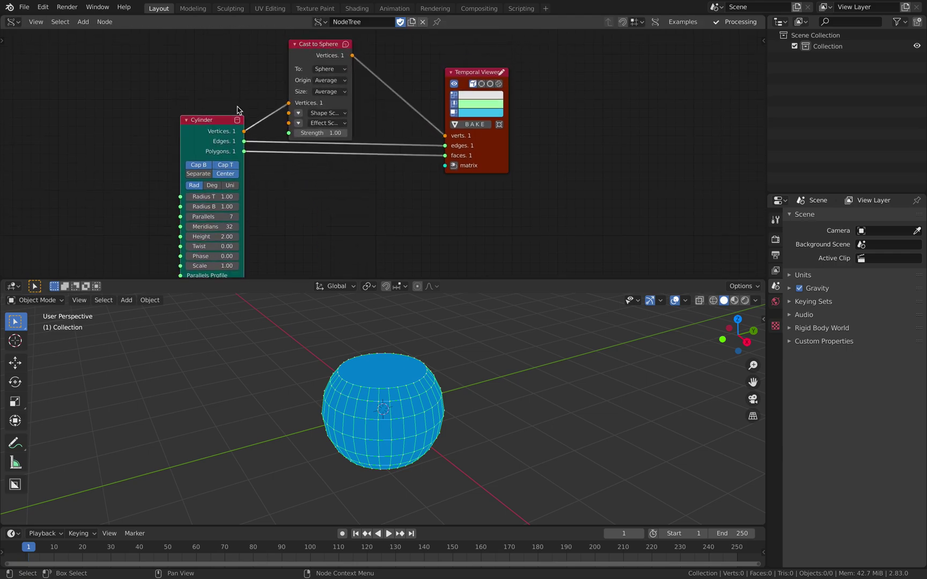
drag(325, 54, 321, 52)
drag(479, 137, 441, 146)
- Turn off both caps of the Cylinder node and move the node away from Cast to Sphere to make room
middle_drag(408, 365, 360, 374)
click(210, 167)
drag(192, 124, 105, 129)
- Insert a Vector Rewire node into the vertices link between the Cylinder and Cast to Sphere nodes
key(alt+space)
text(rewi)
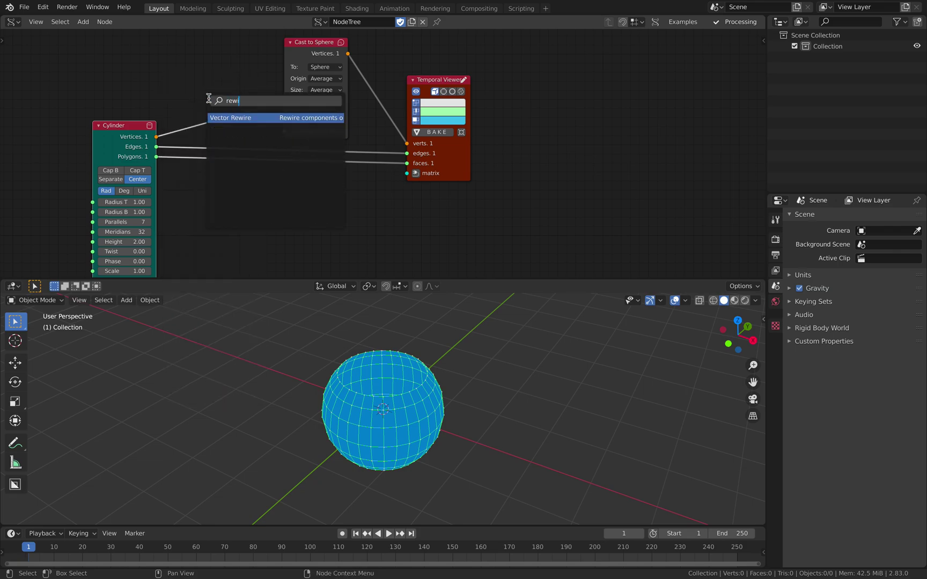
key(Return)
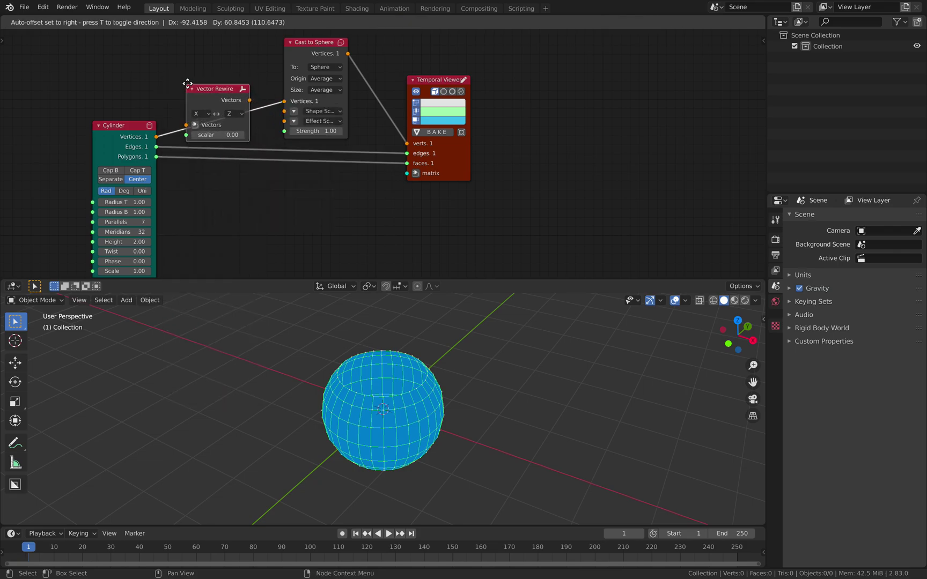
click(194, 85)
- Place the Vector Rewire node and set it to swap Z with X so the cylinder lies on its side
middle_drag(344, 376, 401, 382)
click(208, 114)
click(216, 144)
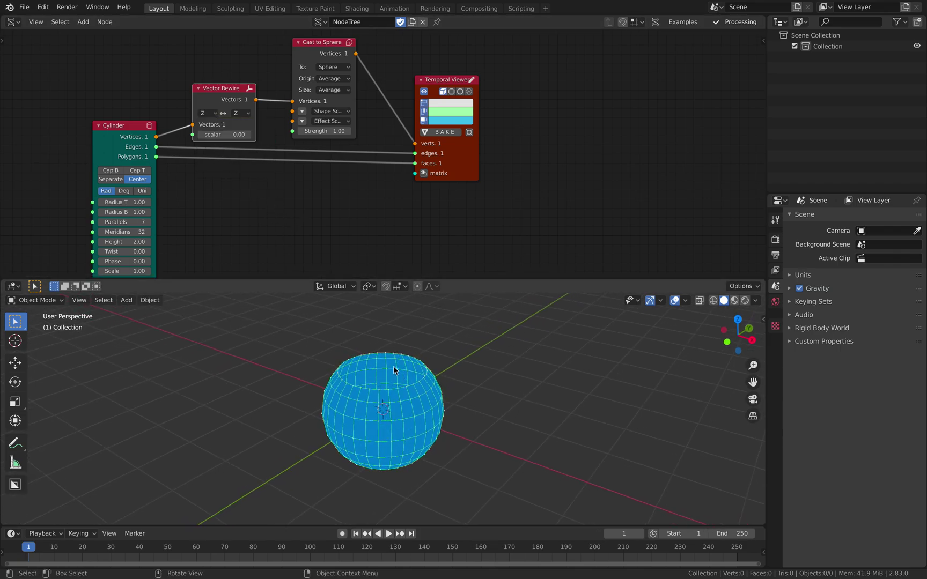
click(245, 113)
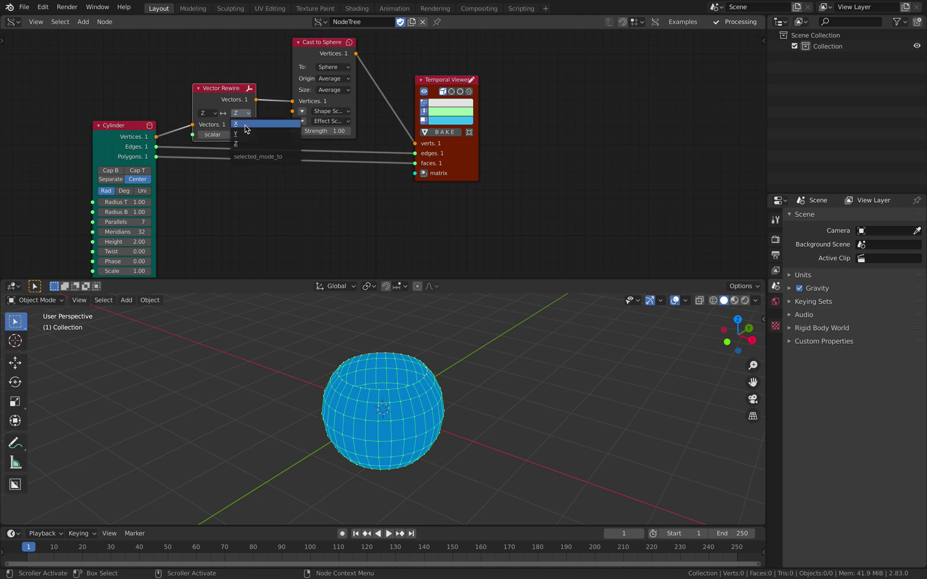
click(245, 129)
middle_drag(356, 352, 679, 321)
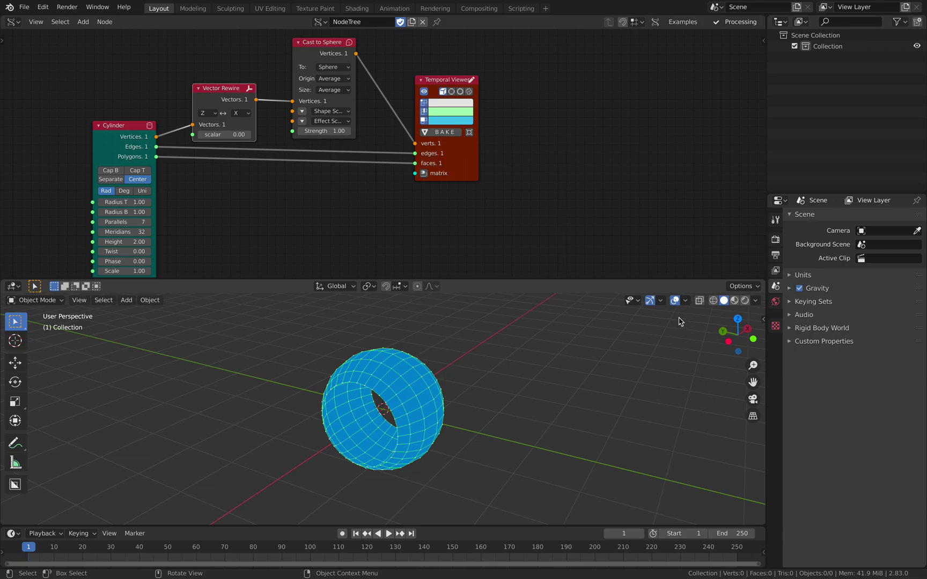
click(729, 341)
middle_drag(526, 364, 440, 408)
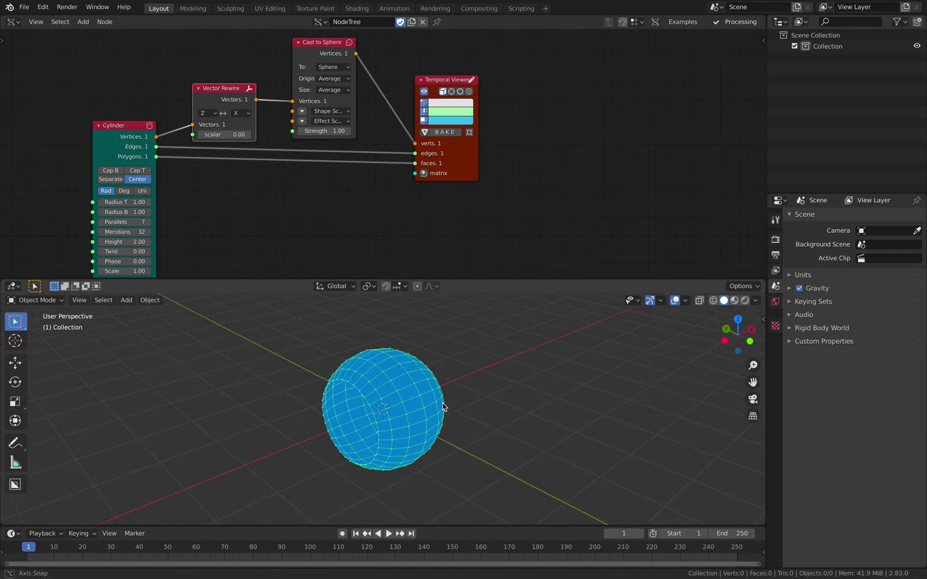
- Save the file to the Desktop as shell_study_001.blend
click(24, 6)
click(48, 81)
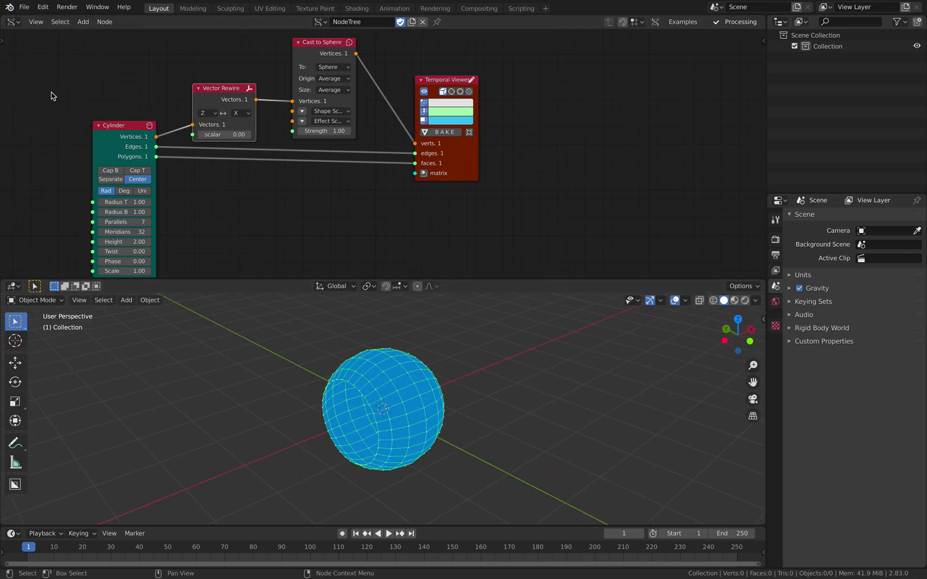
click(363, 516)
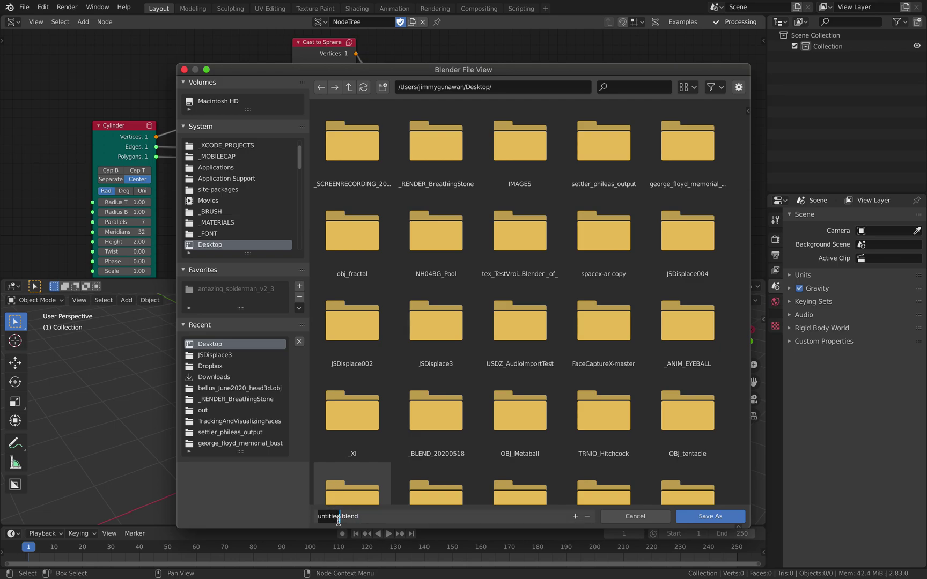
text(shell_study_001)
key(Return)
click(719, 516)
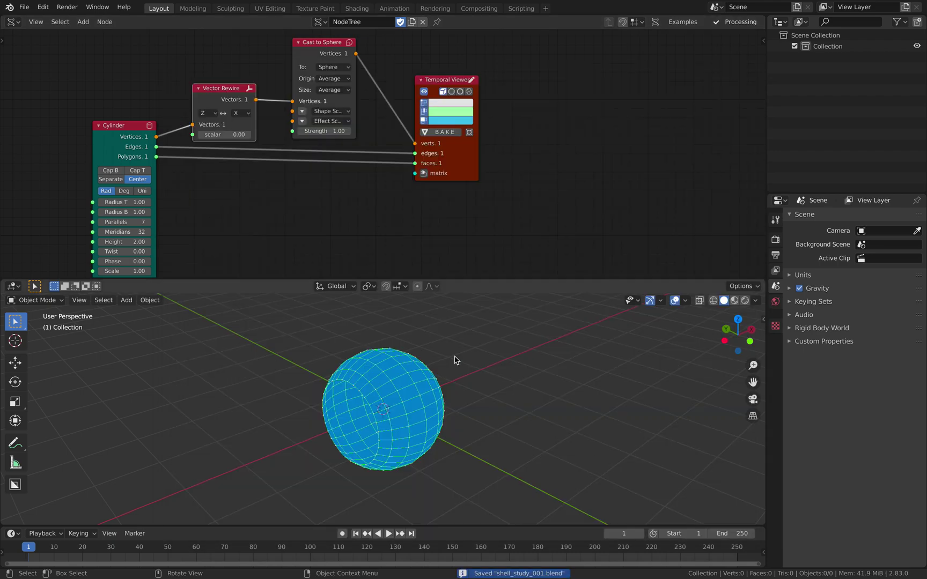
- Move the Temporal Viewer farther from Cast to Sphere and raise the Cylinder and Vector Rewire nodes
middle_drag(455, 360, 333, 204)
drag(459, 157, 510, 160)
drag(121, 134, 125, 119)
drag(210, 89, 209, 66)
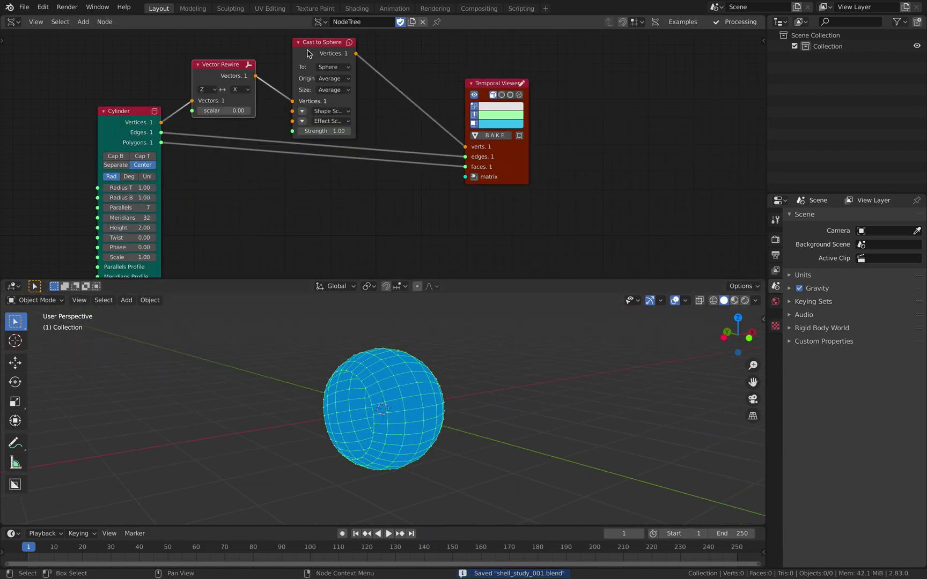
drag(306, 50, 308, 51)
click(488, 83)
middle_drag(489, 85, 495, 116)
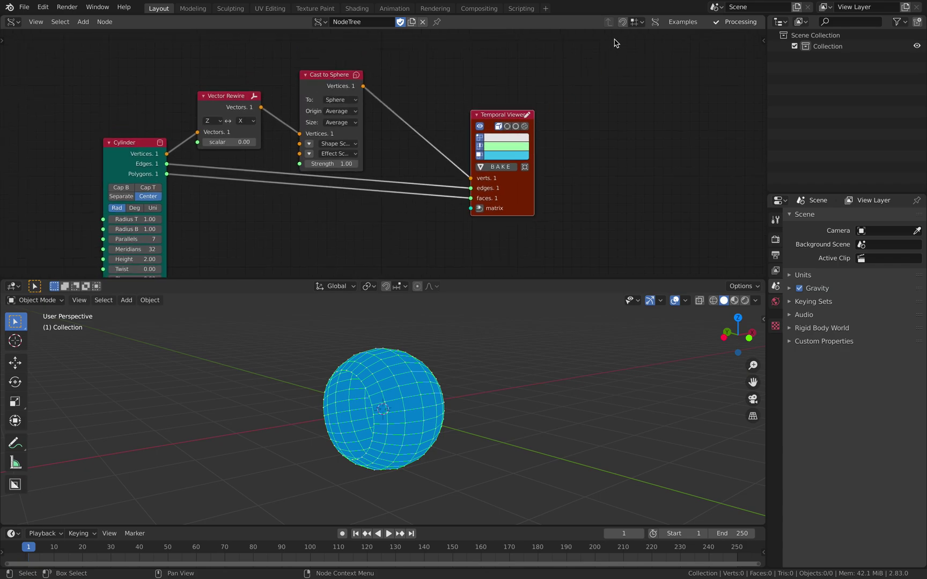
- Turn on node snapping and align Vector Rewire level with Cast to Sphere, with the Cylinder and Temporal Viewer lower
drag(245, 104, 247, 90)
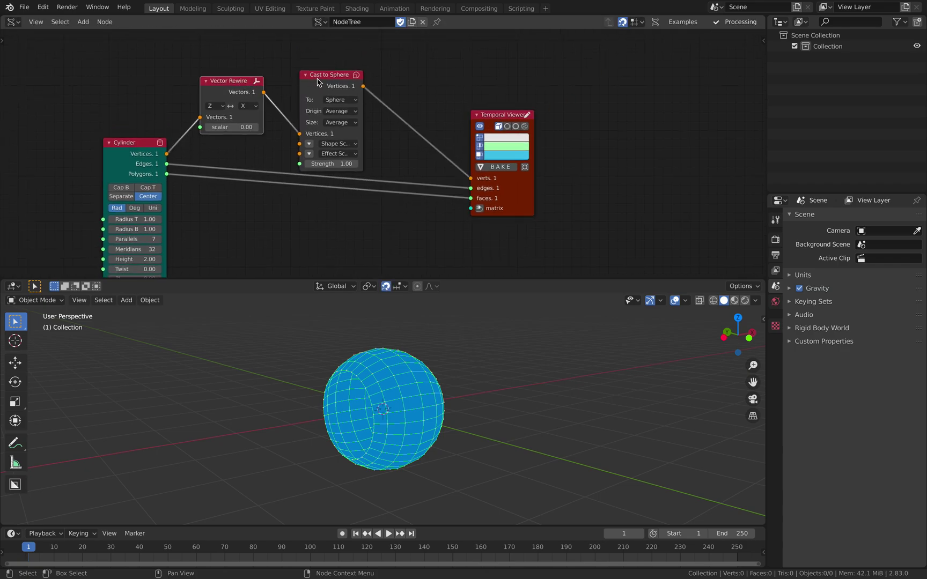
drag(316, 79, 289, 85)
drag(157, 142, 145, 162)
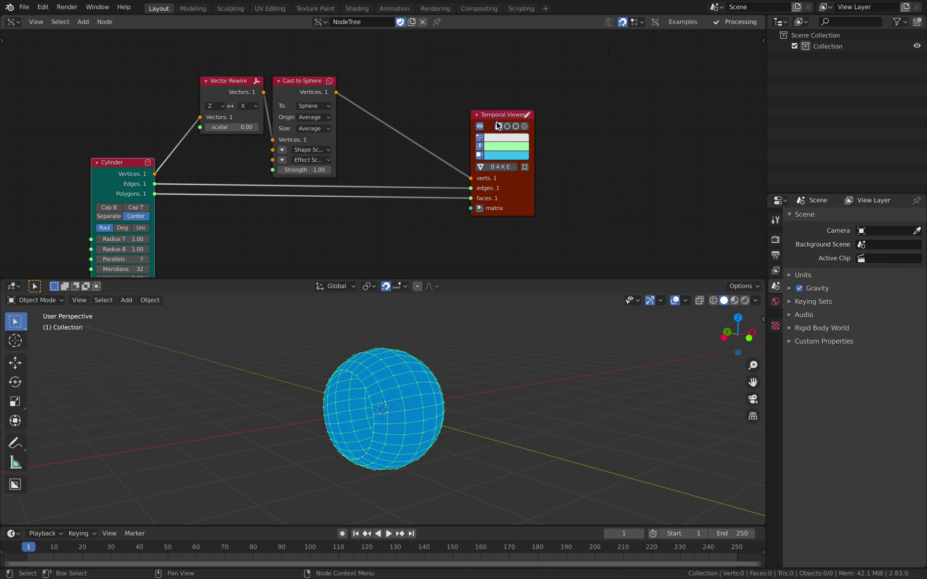
drag(502, 120, 512, 132)
drag(123, 174, 124, 183)
- Insert a Scale node between Cast to Sphere and the Temporal Viewer and set its Z scale to 0.53
click(395, 94)
key(alt+space)
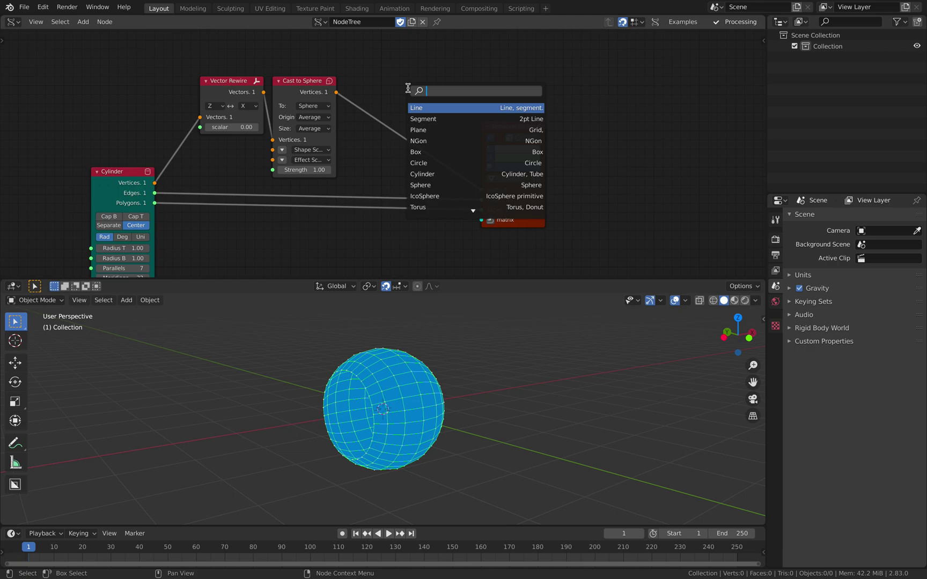
text(scal)
key(Down)
key(Down)
key(Down)
key(Down)
key(Down)
key(Down)
key(Down)
key(Down)
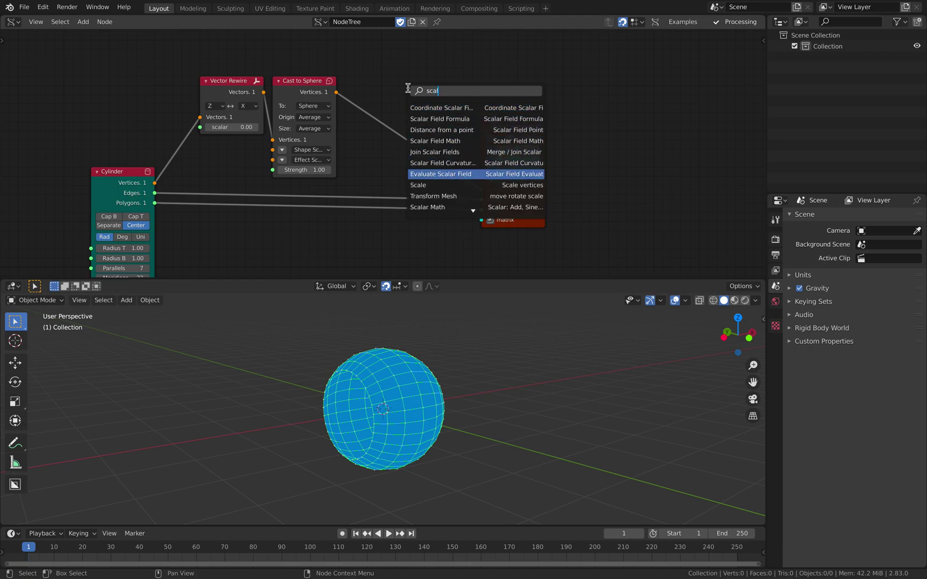
key(Up)
key(Return)
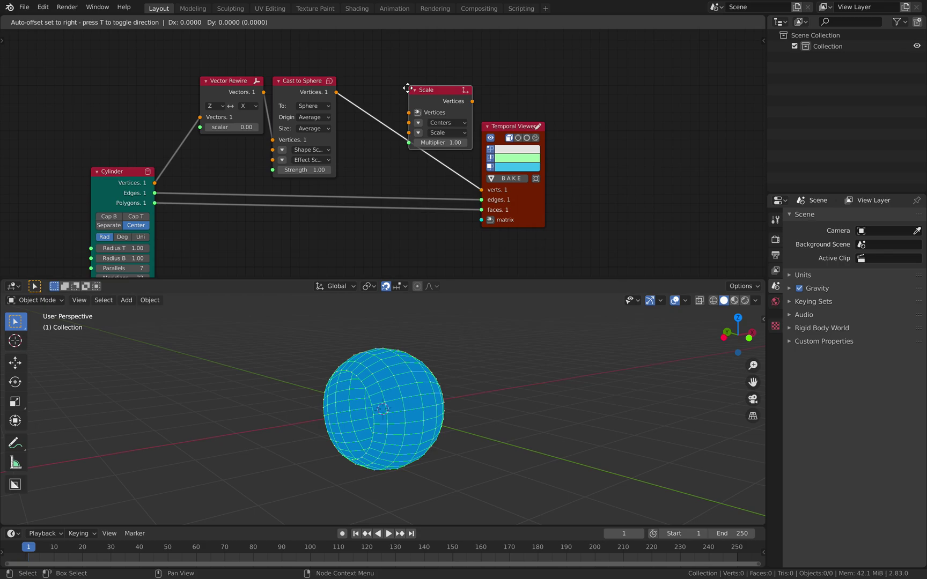
click(377, 91)
click(392, 133)
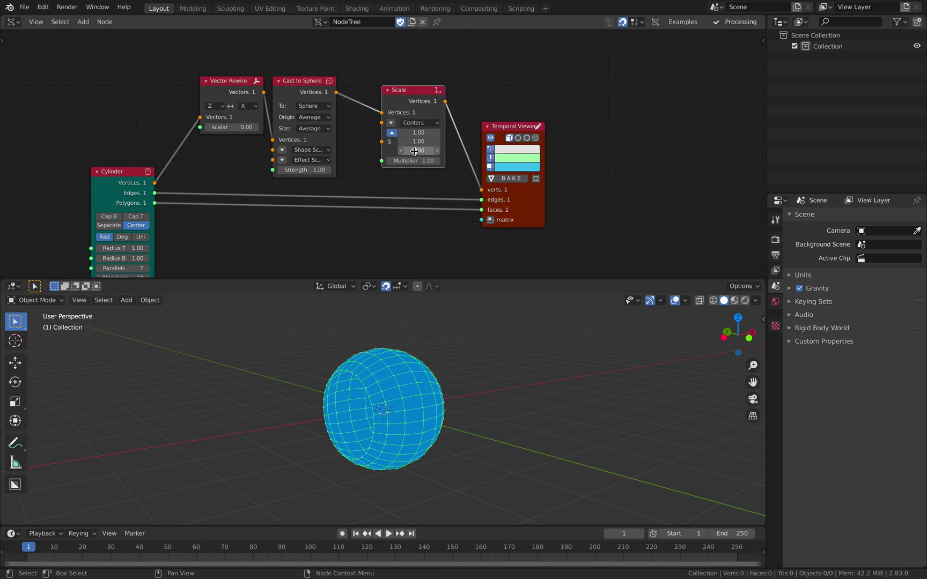
drag(415, 151, 368, 176)
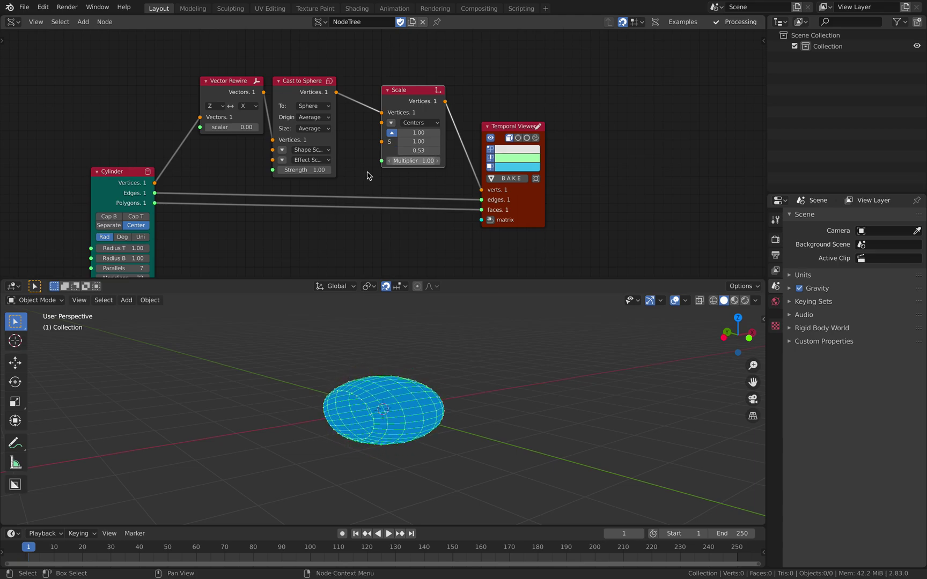
- Increase the Cylinder node's height to 3.85 to elongate the shell and save the file
scroll(367, 176, down, 1)
middle_drag(368, 175, 414, 148)
drag(189, 250, 286, 250)
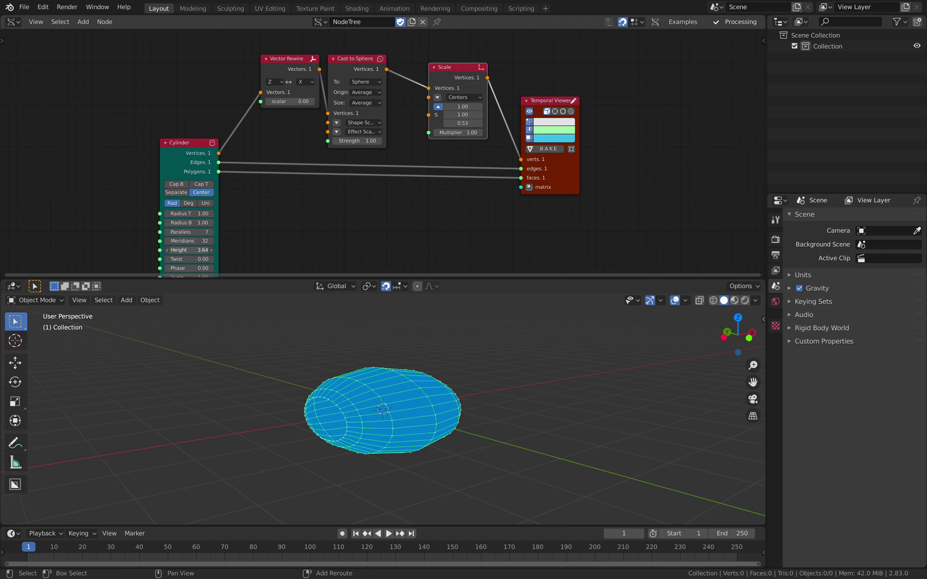
middle_drag(408, 440, 406, 362)
key(ctrl+s)
- Move the Temporal Viewer well away from the Scale node and lower the Cylinder to make room for more nodes
middle_drag(487, 231, 341, 257)
drag(431, 190, 463, 201)
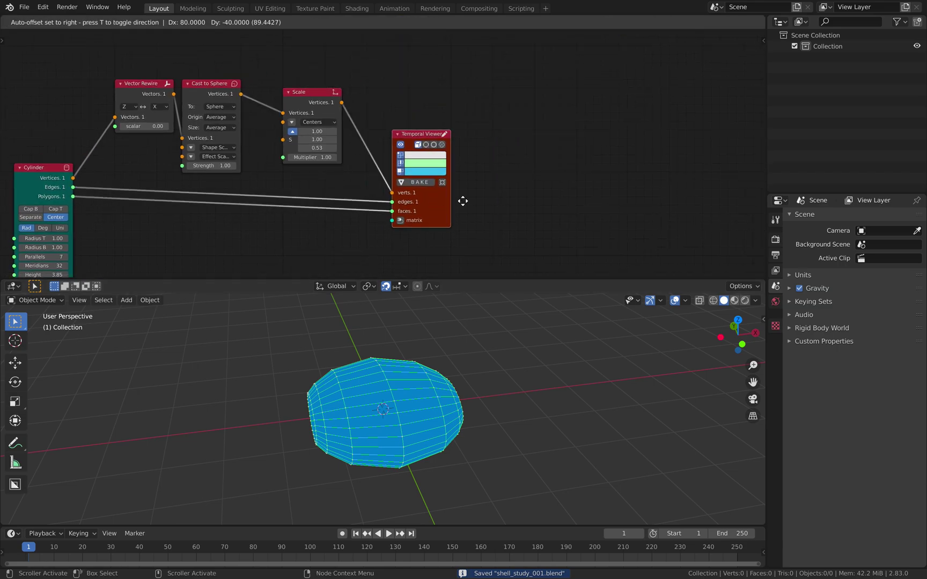
click(580, 209)
drag(43, 168, 44, 193)
middle_drag(319, 165, 317, 160)
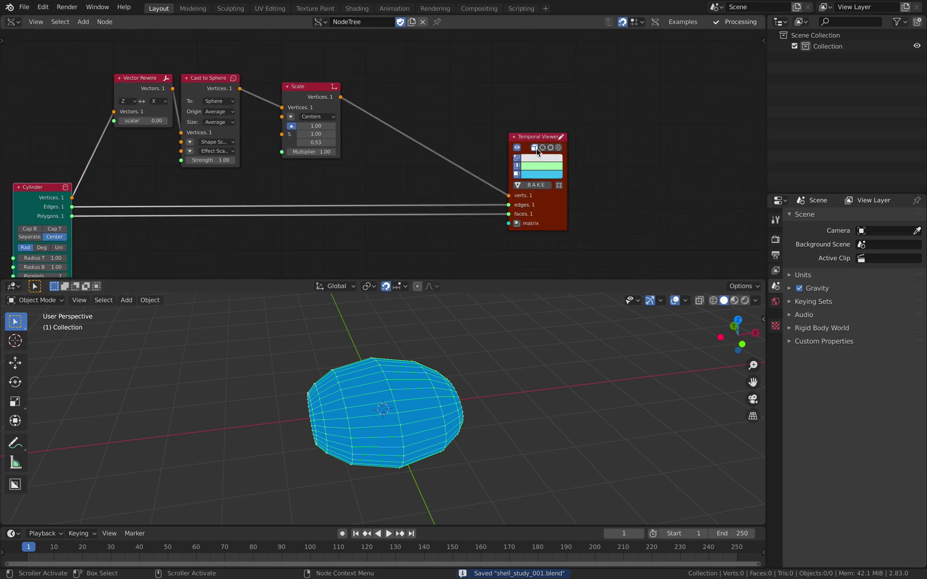
drag(536, 137, 561, 146)
middle_drag(490, 128, 517, 128)
- Insert a Merge by Distance node into the vertices link between Scale and the Temporal Viewer
key(shift+a)
click(477, 116)
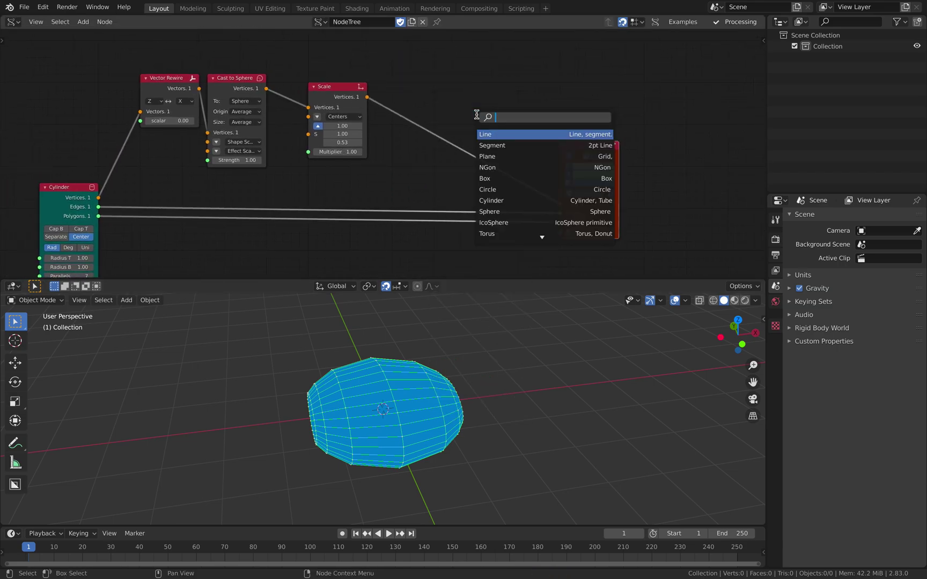
text(poke)
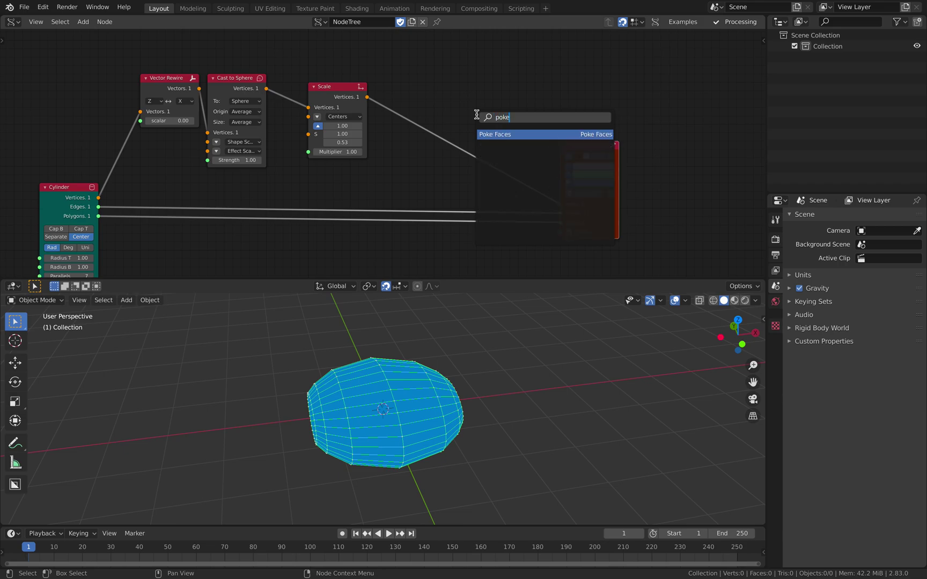
text(a)
key(ctrl+BackSpace)
text(remov)
key(Return)
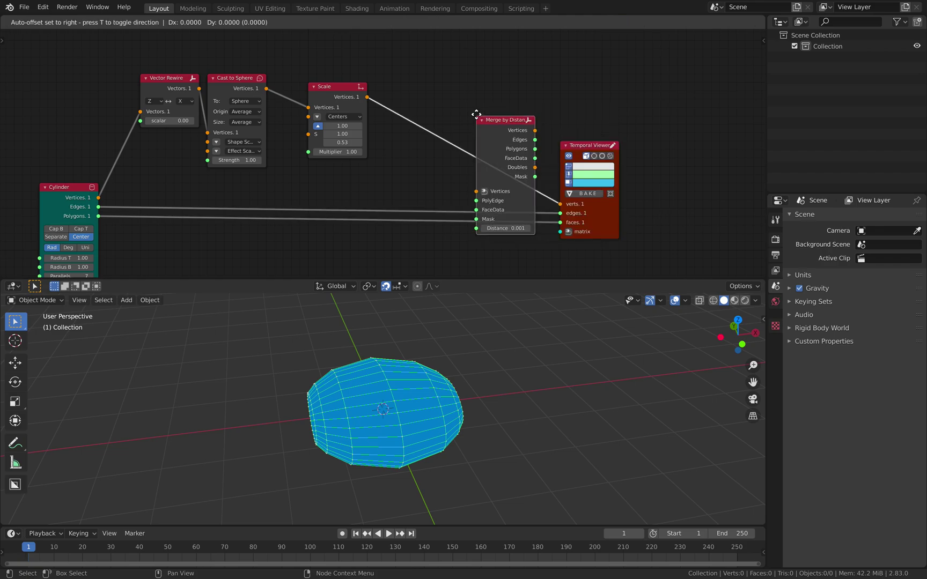
click(450, 74)
- Link the Cylinder's polygons to Merge by Distance's PolyEdge input and its Polygons output to the viewer's faces
drag(104, 209, 118, 218)
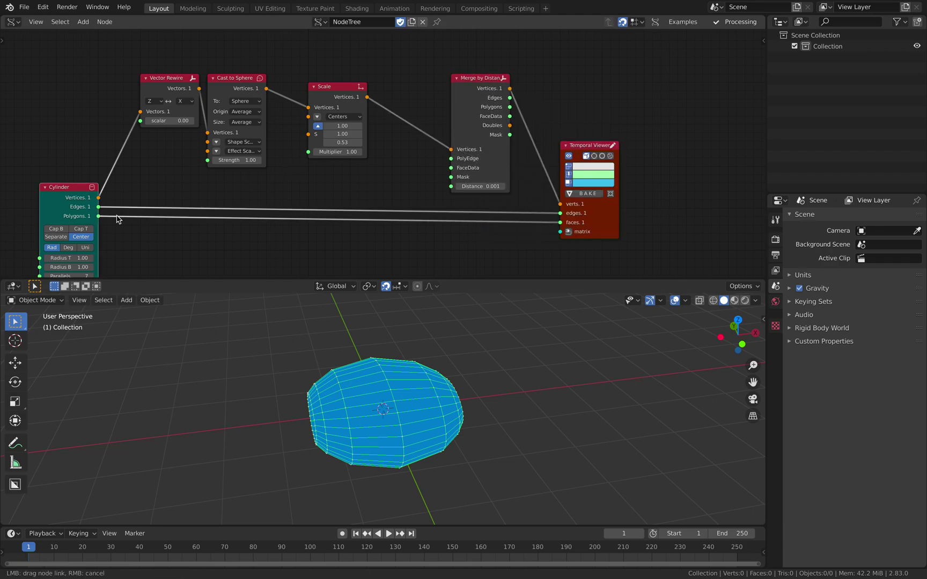
drag(452, 172, 453, 161)
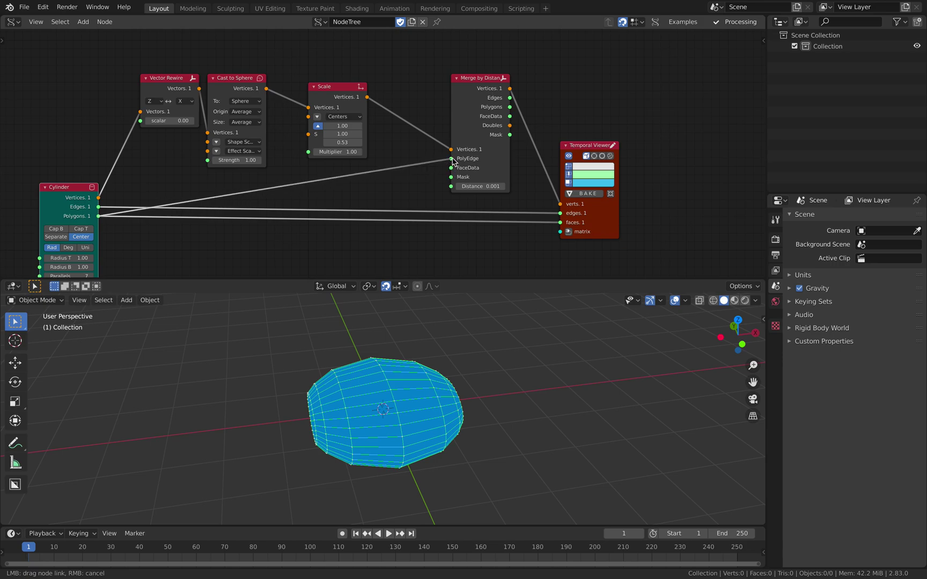
drag(514, 107, 515, 117)
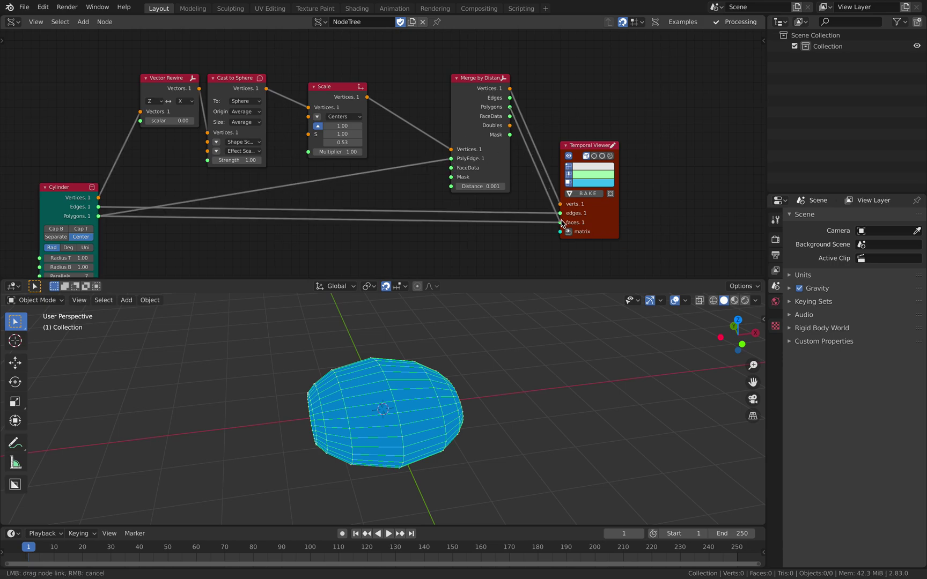
drag(561, 223, 608, 206)
- Set the merge distance to 0.355 and disconnect the Cylinder's edges from the Temporal Viewer
drag(478, 156, 499, 211)
middle_drag(466, 322, 548, 296)
drag(465, 147, 465, 167)
- Insert a Poke Faces node into the vertices link between Scale and Merge by Distance
key(shift+a)
click(427, 126)
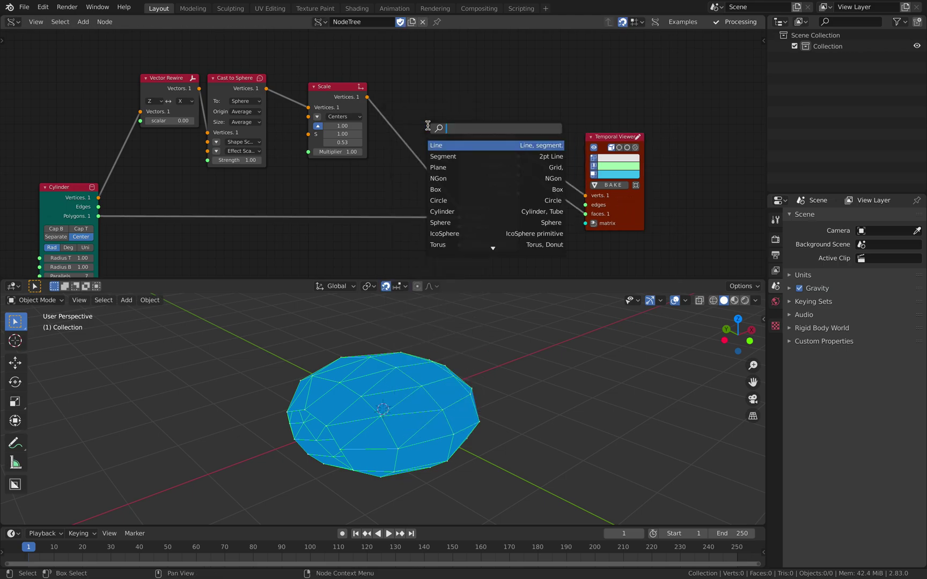
text(poke)
key(Return)
drag(427, 126, 403, 68)
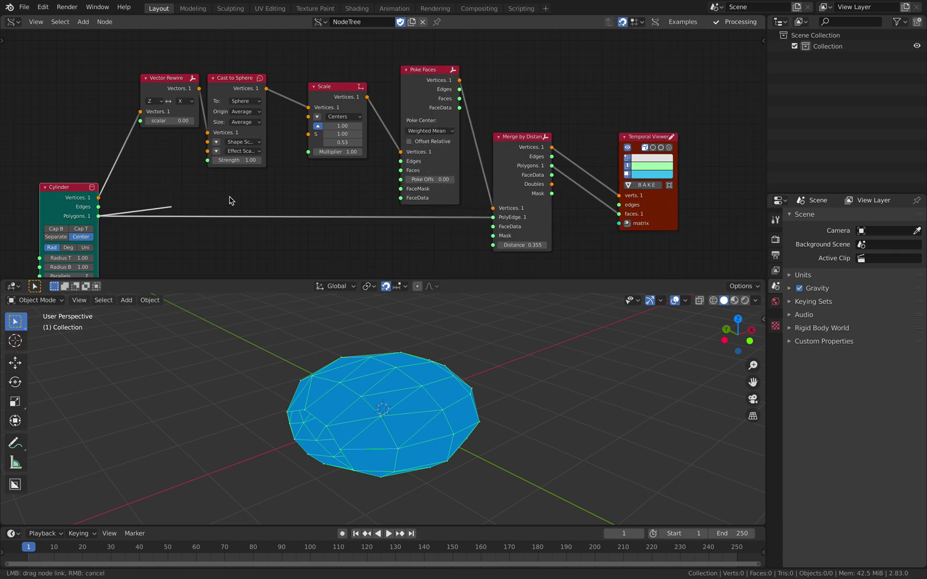
- Route the Cylinder's polygons through Poke Faces' Faces input and output into Merge by Distance's PolyEdge input
drag(396, 177, 401, 170)
drag(459, 99, 477, 149)
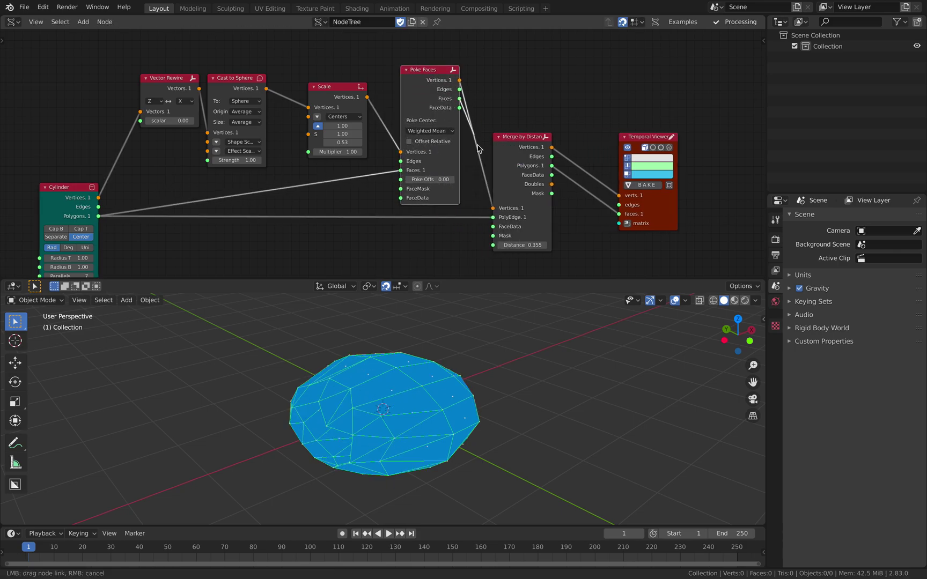
drag(494, 220, 493, 217)
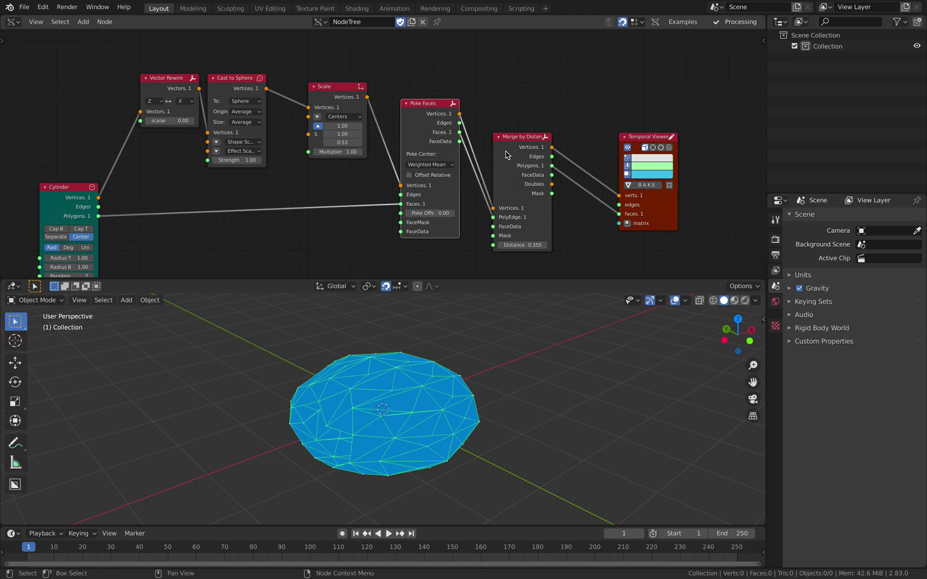
middle_drag(485, 376, 412, 380)
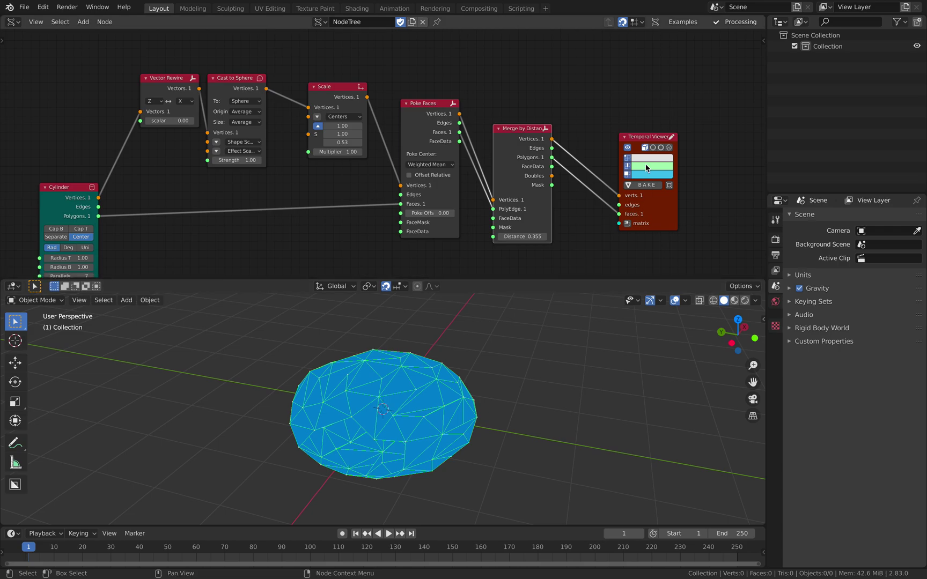
- Switch the Temporal Viewer to shaded faces, move the node farther from Merge by Distance, and bake its mesh
click(652, 148)
drag(651, 138, 685, 129)
mouse_move(465, 385)
middle_down()
mouse_move(459, 393)
mouse_move(483, 344)
mouse_move(436, 411)
middle_up()
click(680, 176)
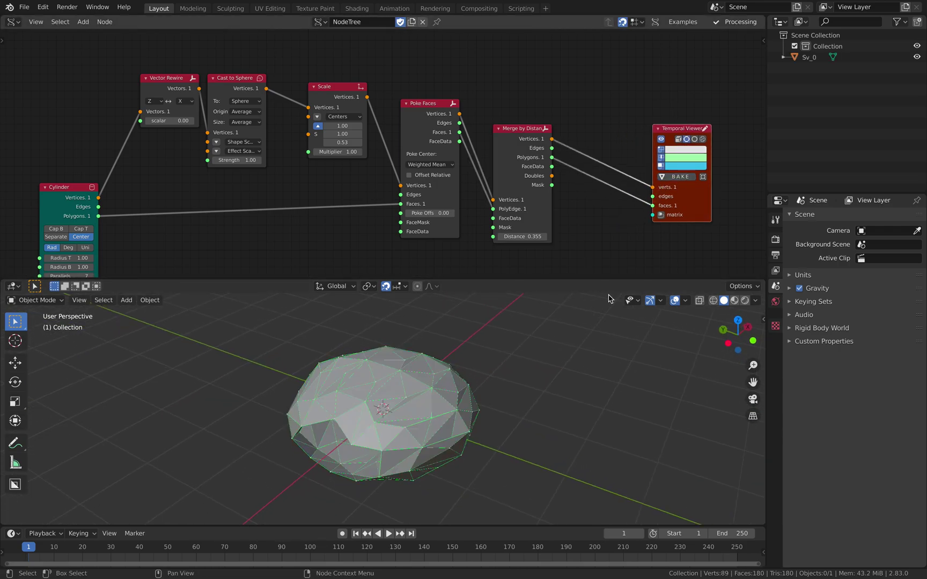
- Move the baked shell object to -3 m along the Y axis, beside the node preview
middle_drag(446, 376, 393, 343)
click(368, 376)
key(g)
key(y)
click(534, 395)
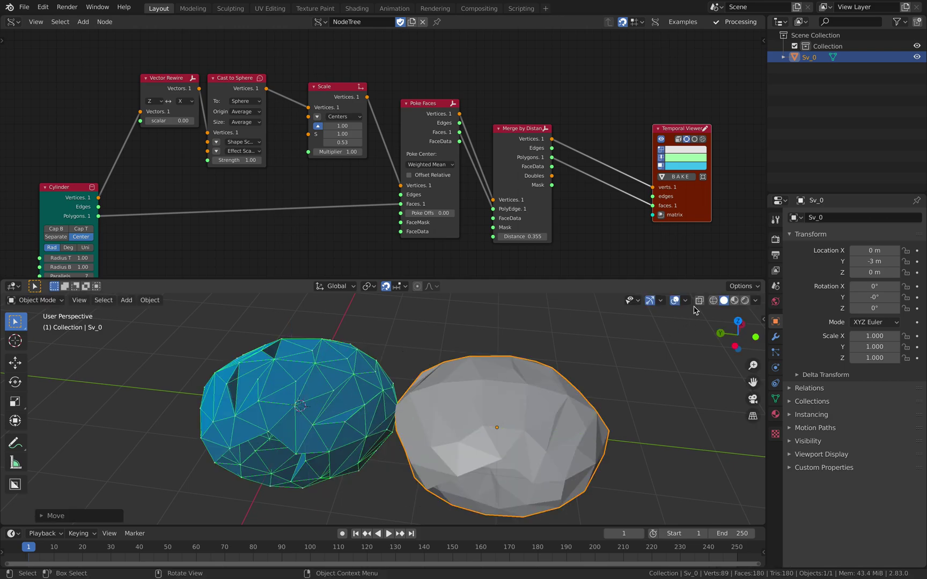
- Show the Face Orientation overlay and examine the normals of the baked shell
click(688, 302)
click(618, 500)
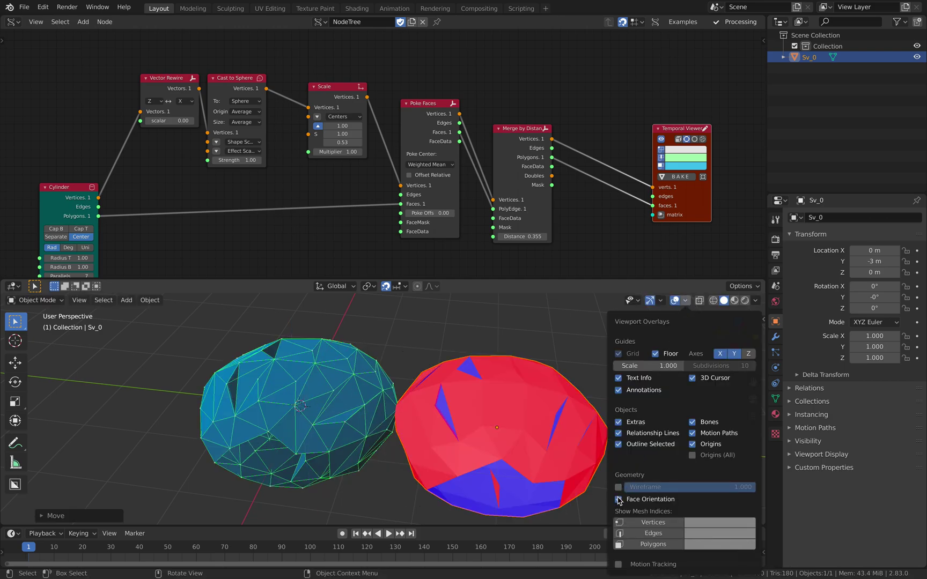
middle_drag(485, 421, 488, 397)
- Delete the baked shell object, leaving only the node preview
key(x)
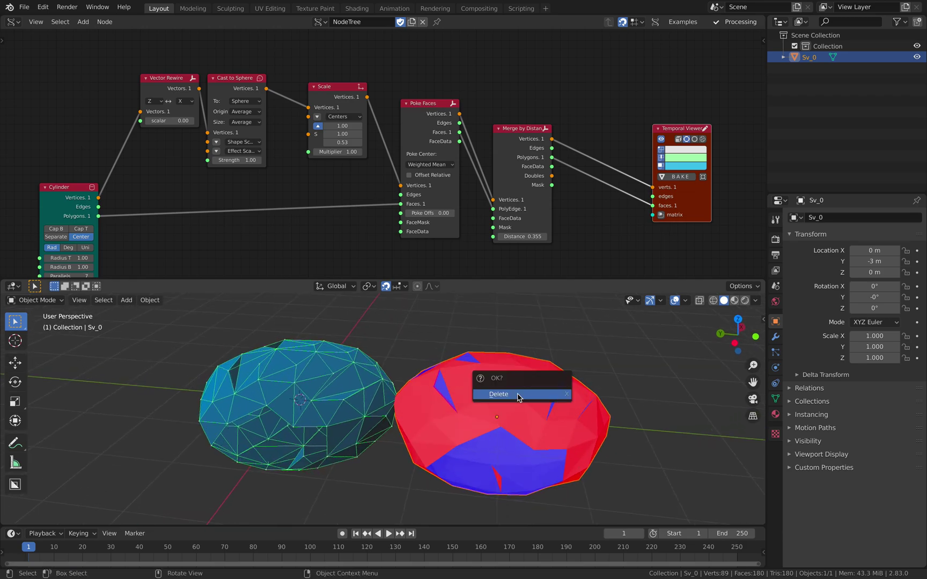
click(515, 390)
middle_drag(504, 268, 484, 251)
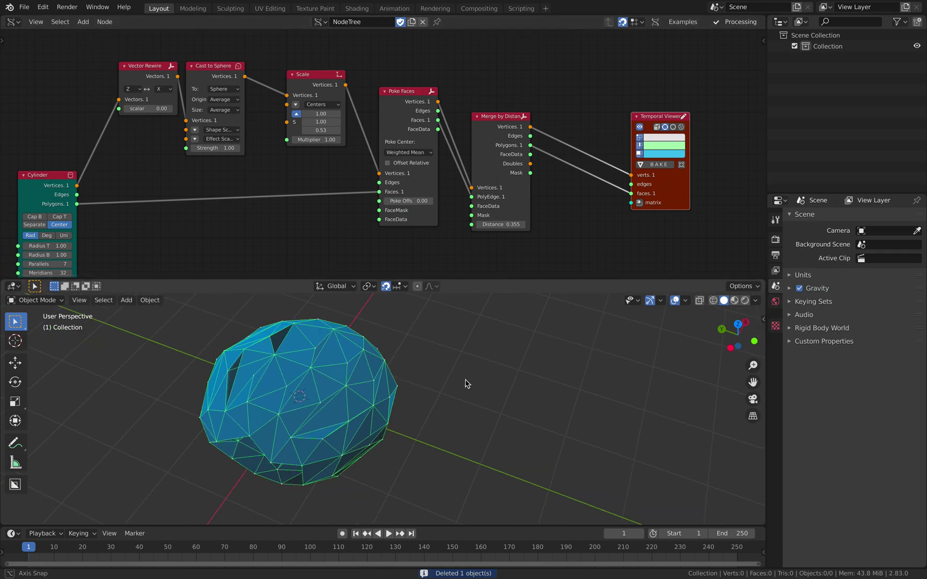
- Set the Cylinder node's Parallels to 20 and Meridians to 48
middle_drag(465, 383, 488, 370)
middle_drag(374, 403, 348, 342)
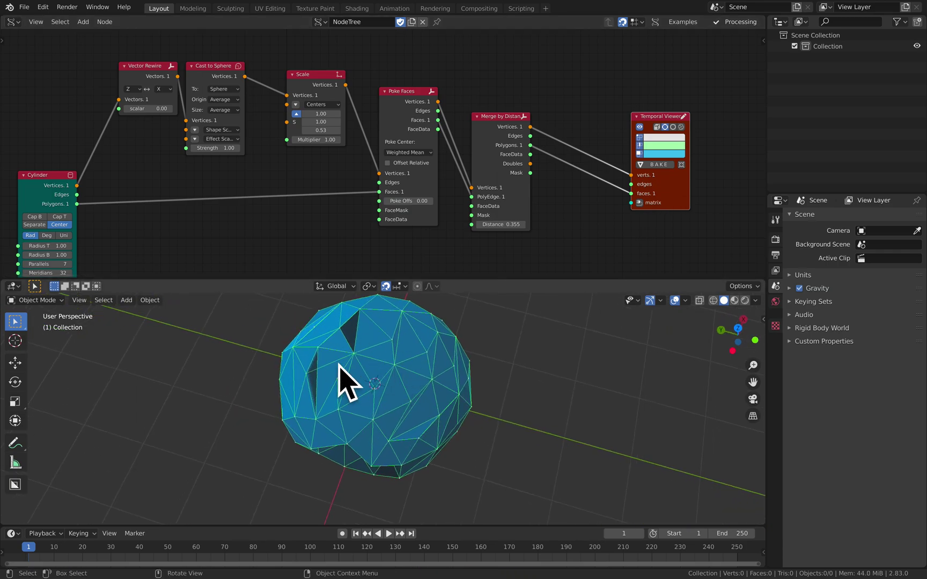
middle_drag(155, 248, 240, 210)
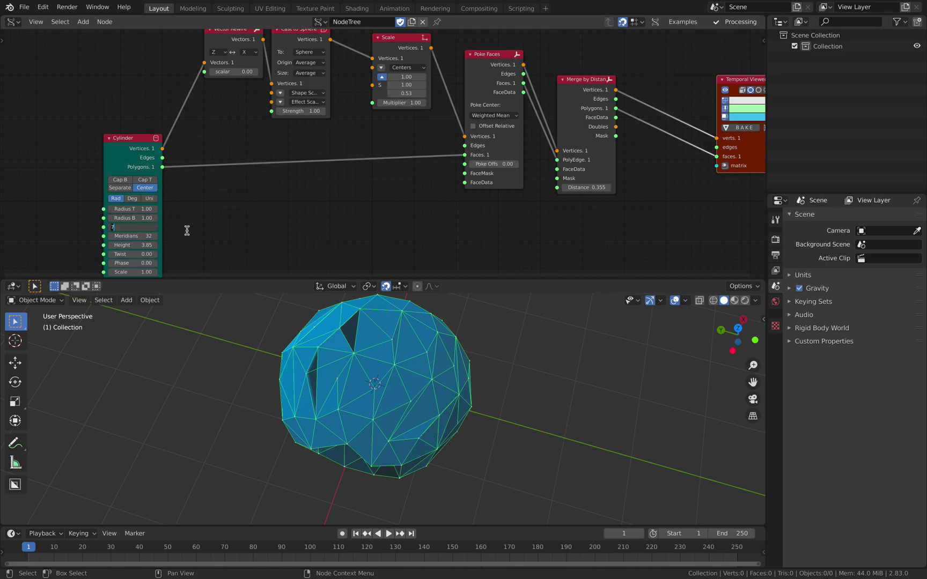
key(Return)
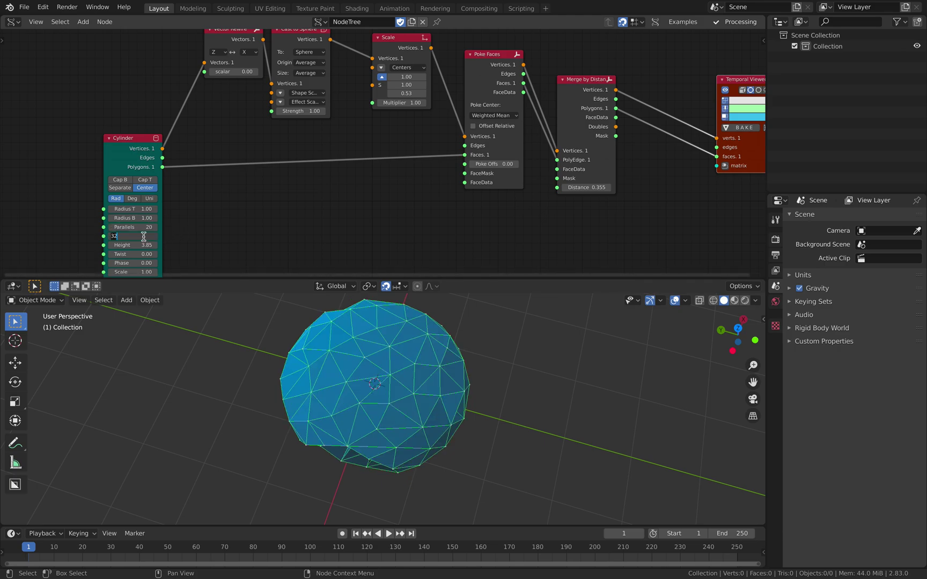
key(Return)
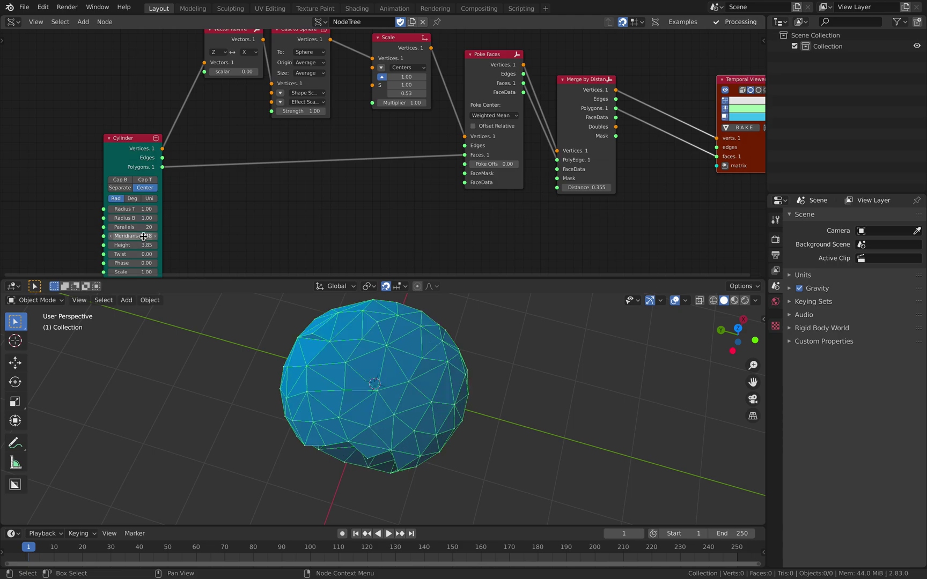
- Set the third factor of the Scale node to 0.68
middle_drag(418, 429, 414, 374)
middle_drag(425, 411, 408, 375)
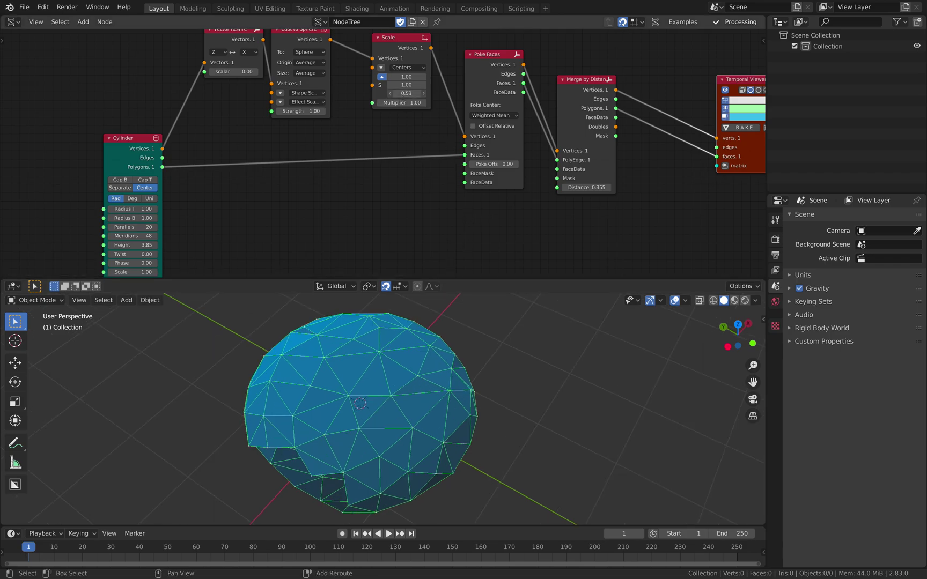
shift+drag(406, 93, 486, 93)
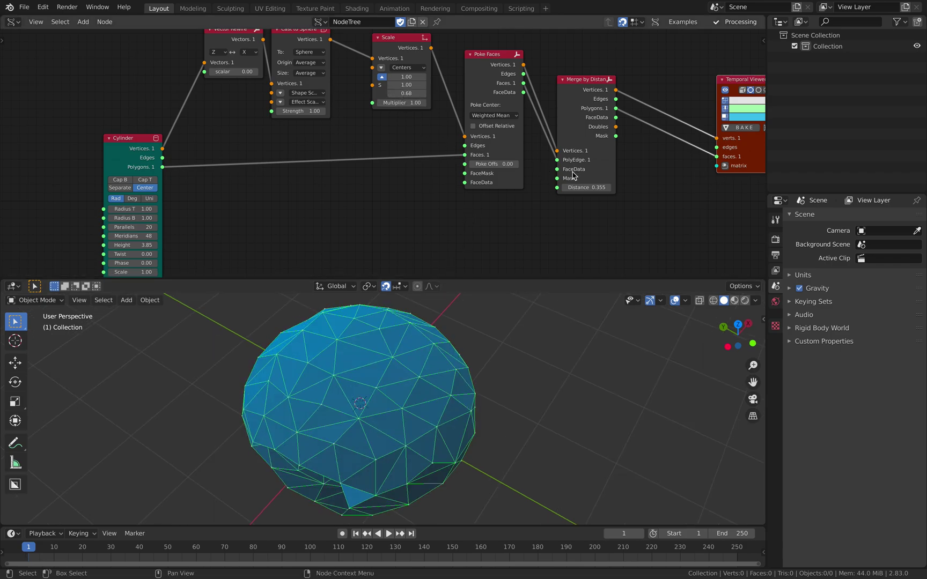
- Tune the Merge by Distance node's Distance to 0.379 while checking the shell's faces
drag(586, 187, 603, 187)
middle_drag(543, 295, 570, 306)
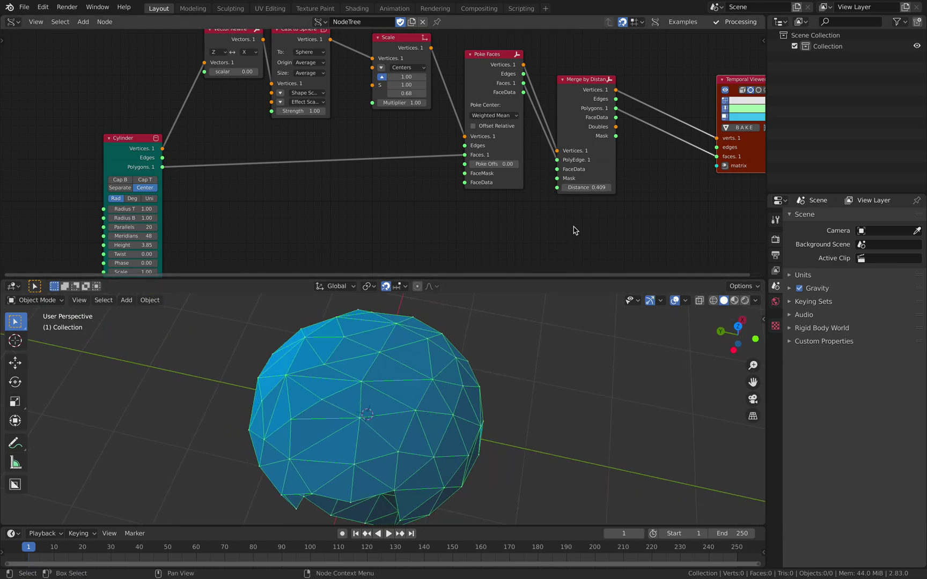
shift+drag(586, 187, 570, 187)
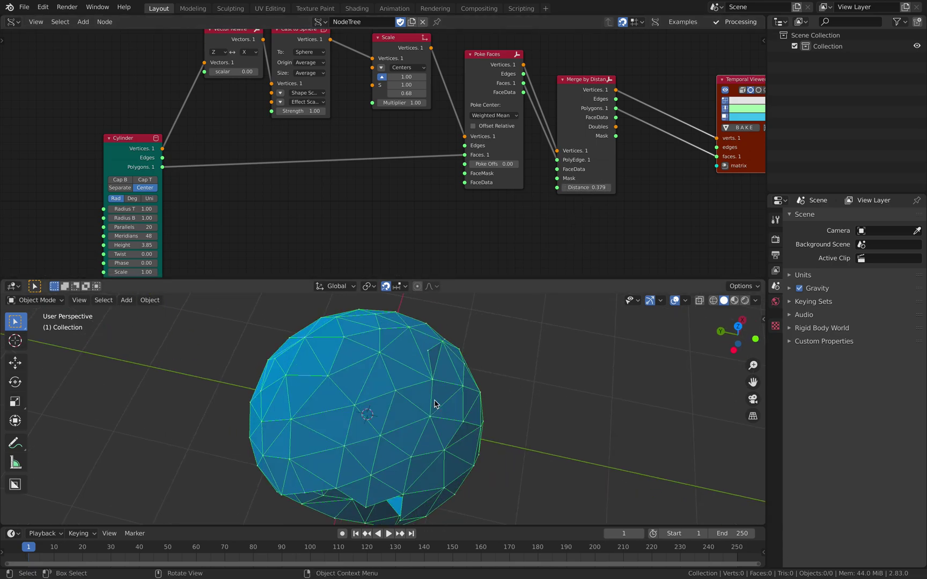
- Line up the Scale, Poke Faces and Merge by Distance nodes and place the Temporal Viewer slightly lower beside them
drag(559, 79, 551, 87)
middle_drag(598, 160, 558, 165)
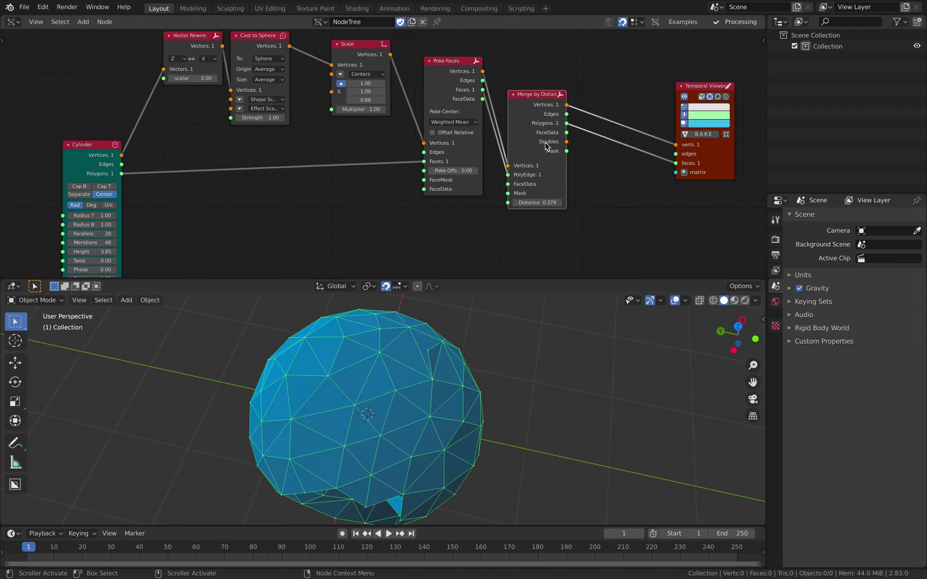
drag(545, 133, 540, 86)
drag(453, 80, 450, 63)
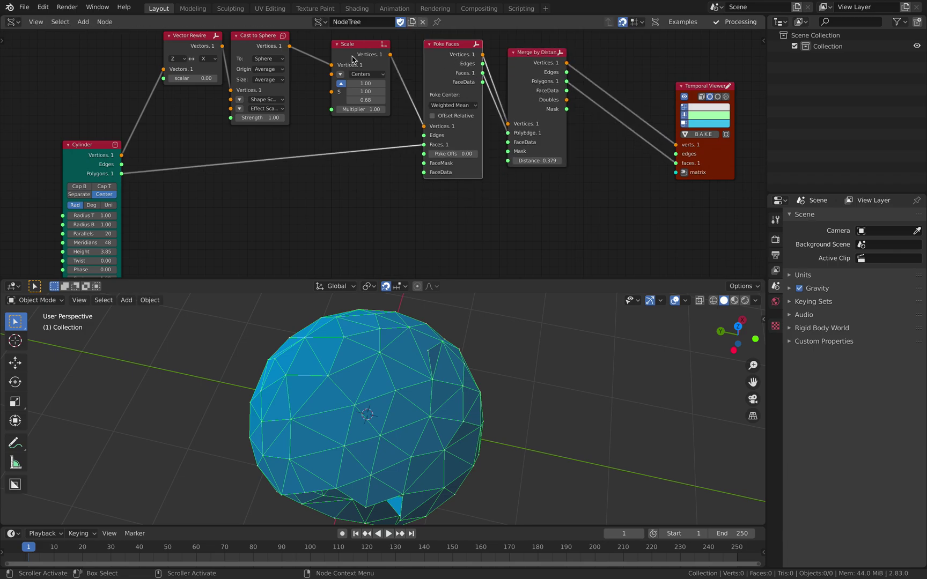
drag(350, 55, 339, 45)
drag(450, 46, 451, 37)
drag(525, 58, 525, 41)
drag(698, 163, 697, 174)
click(616, 176)
middle_drag(606, 193, 558, 194)
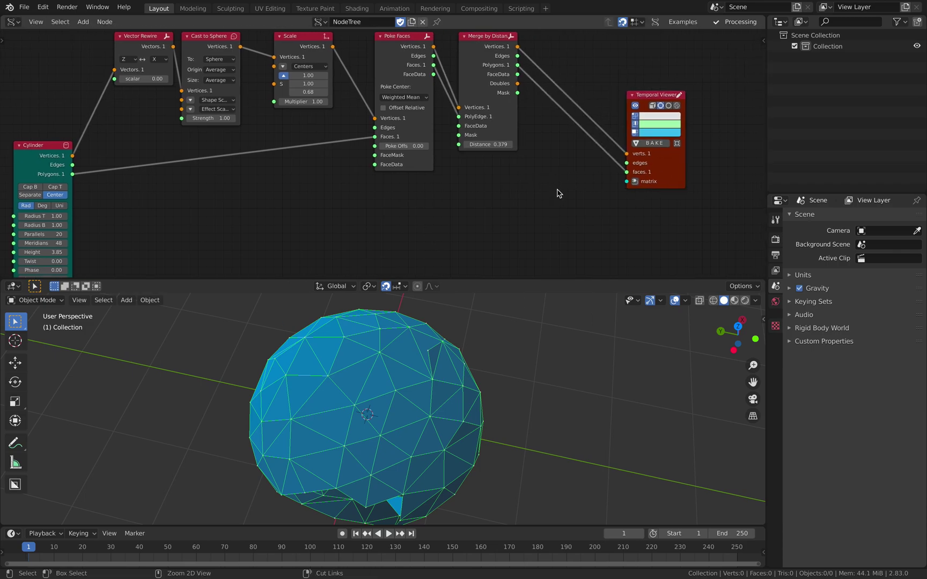
- Replace the Temporal Viewer with a Viewer BMesh node connected to the Merge by Distance vertices, edges and polygons
click(659, 176)
key(x)
key(alt+space)
text(bmesh)
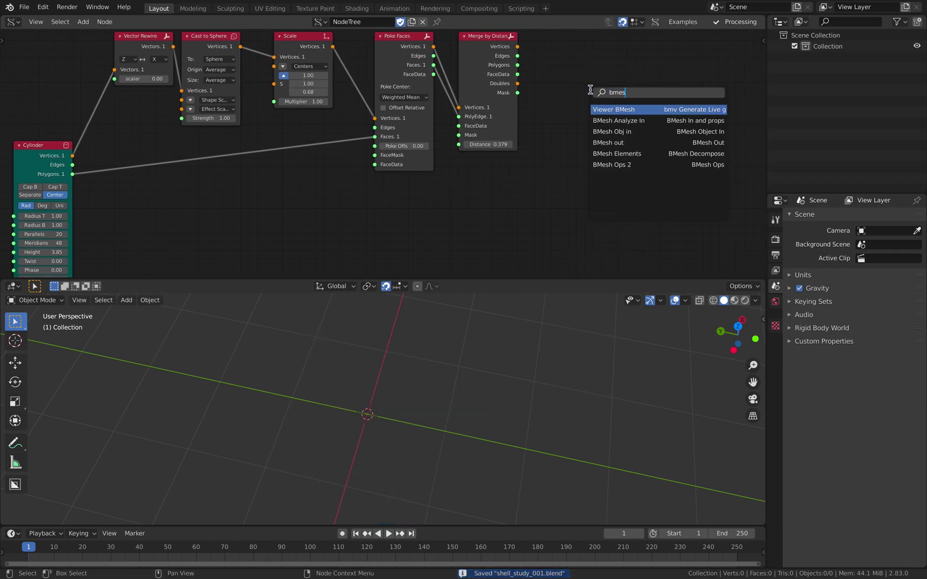
key(Return)
shift+click(604, 95)
key(f)
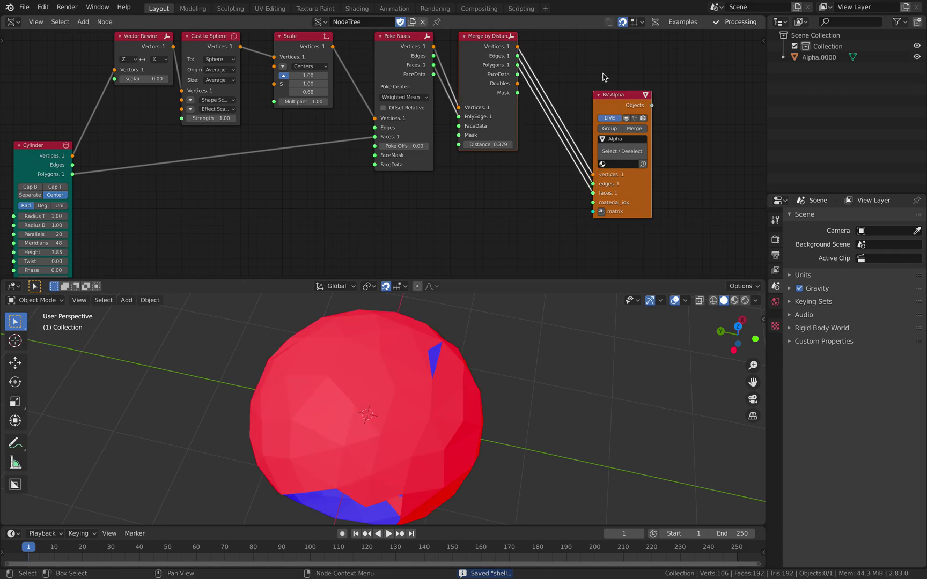
click(604, 77)
- Move the BV Alpha viewer farther from Merge by Distance and add a Flip normals node between them
middle_drag(486, 449, 473, 431)
middle_drag(452, 379, 415, 468)
drag(616, 204, 676, 187)
middle_drag(604, 182, 571, 213)
click(528, 188)
key(shift+a)
click(528, 184)
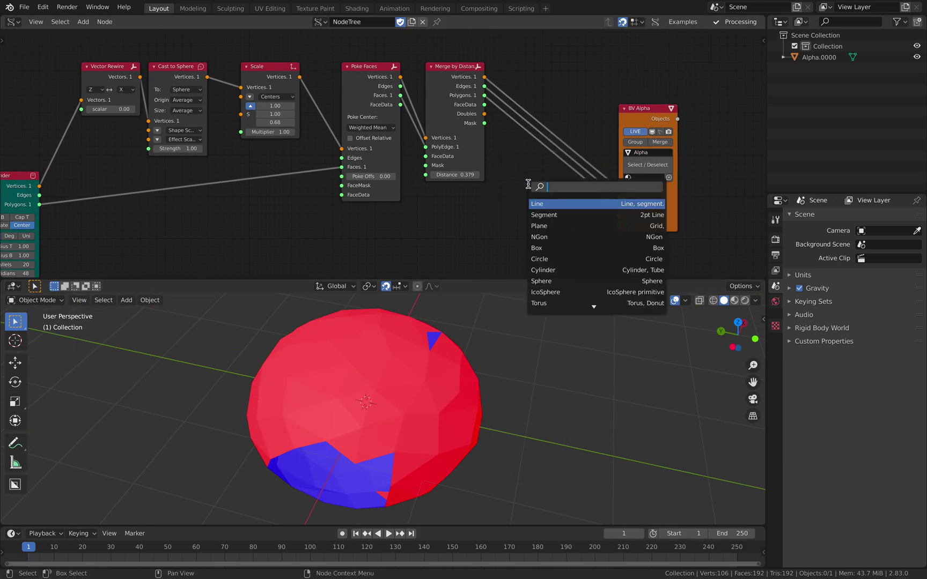
text(flip n)
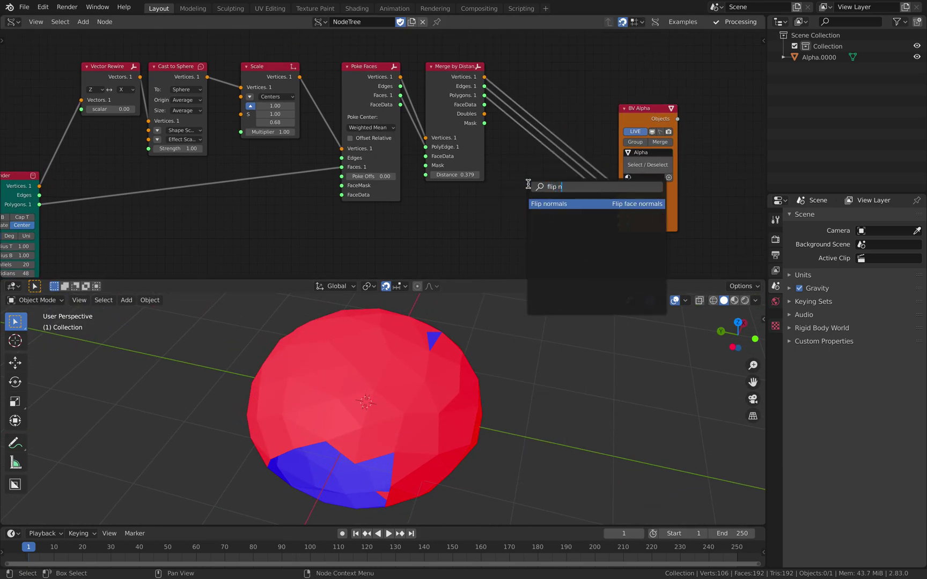
key(Return)
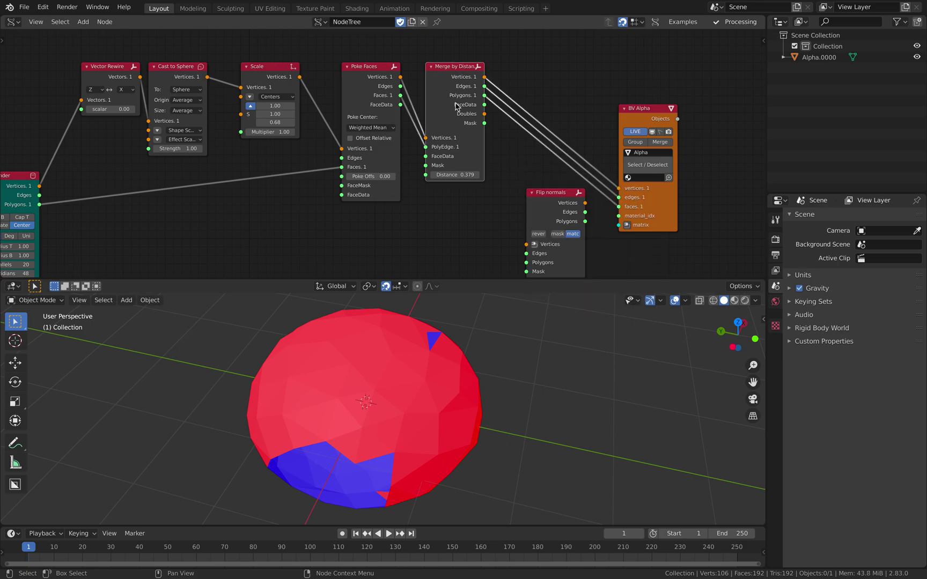
- Wire the Flip normals node between Merge by Distance and BV Alpha and align it with them
key(f)
drag(637, 108, 639, 91)
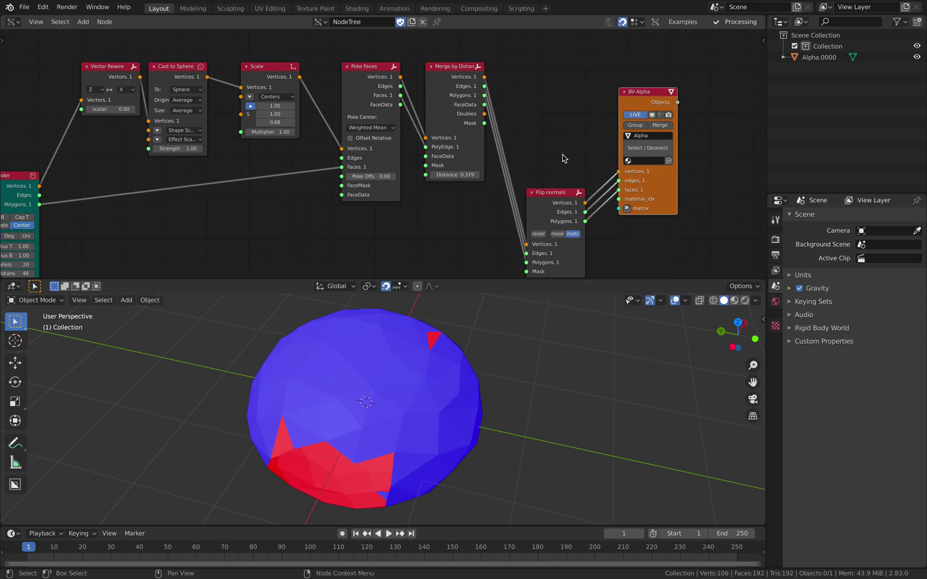
drag(547, 194, 556, 96)
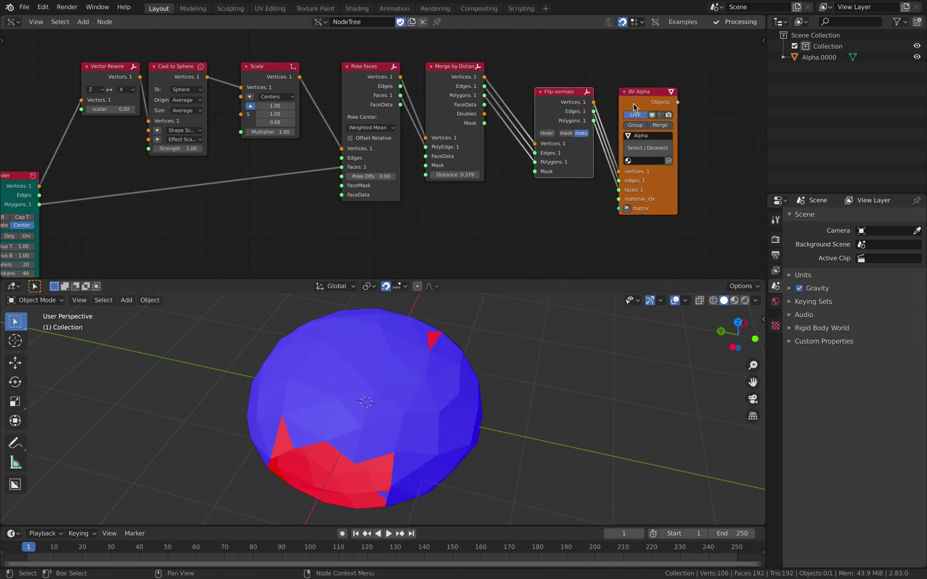
- Try the mask, match and reverse options of the Flip normals node and check the shell's face orientation
click(566, 131)
click(580, 133)
click(546, 134)
click(546, 134)
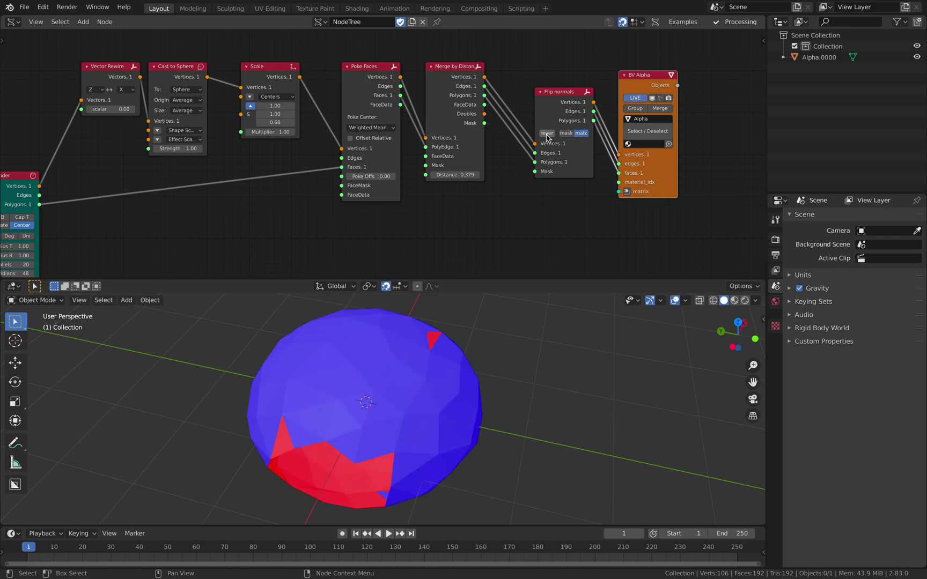
mouse_move(451, 370)
middle_down()
mouse_move(461, 328)
mouse_move(424, 354)
mouse_move(433, 345)
mouse_move(437, 377)
middle_up()
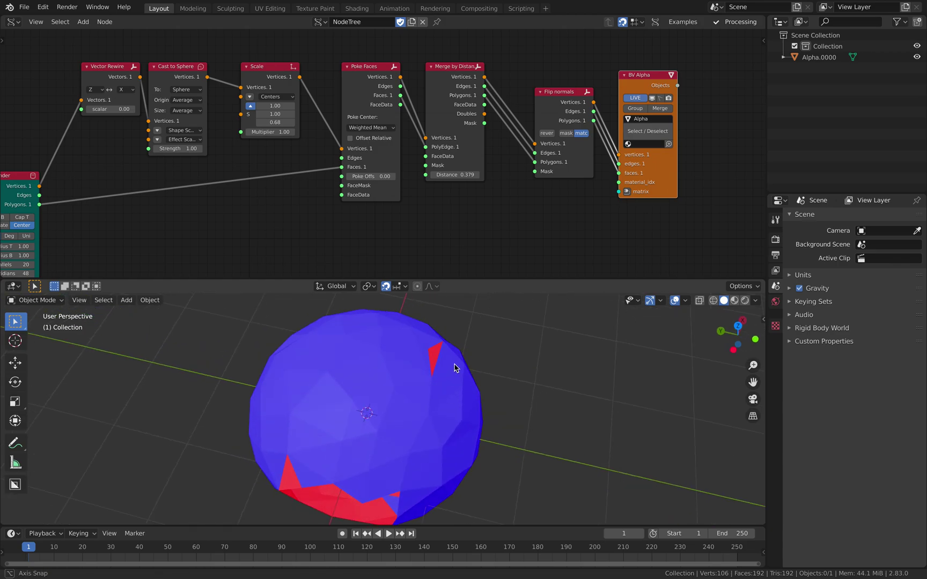
- Shift the BV Alpha and Flip normals nodes away from Merge by Distance to make room for another node
key(g)
click(623, 174)
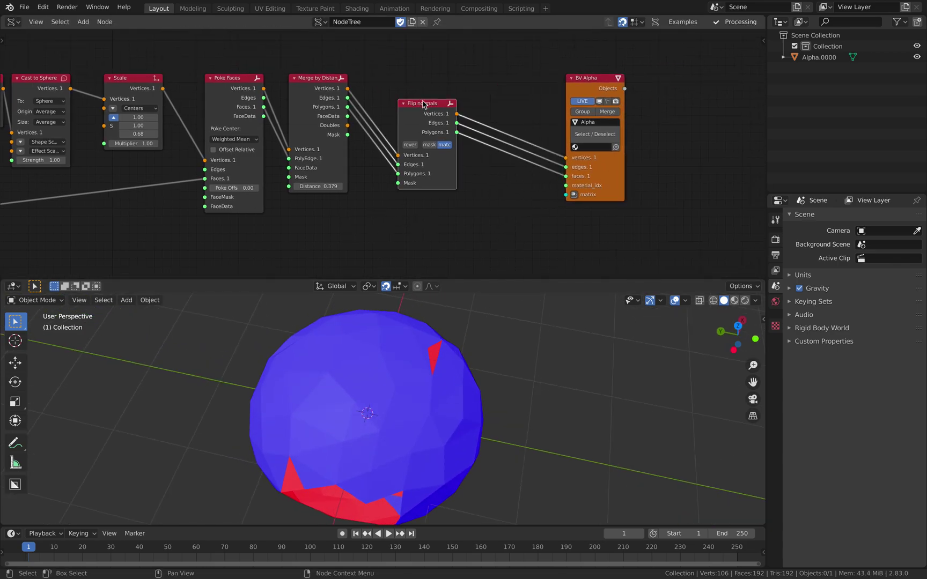
drag(443, 110, 496, 126)
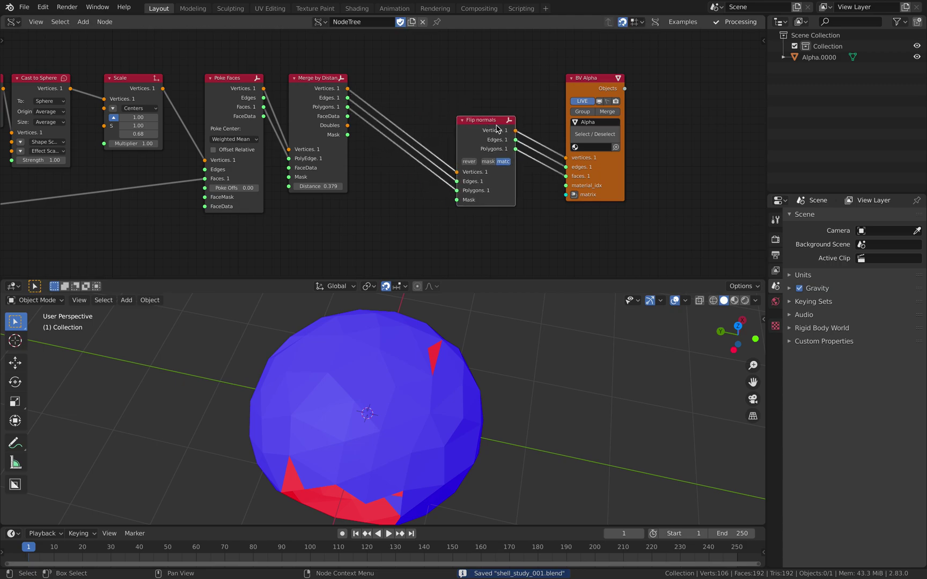
drag(585, 163, 644, 167)
drag(490, 126, 548, 138)
- Add a Dual Mesh node and wire its vertices and faces between Merge by Distance and Flip normals
key(shift+a)
click(460, 106)
text(dual)
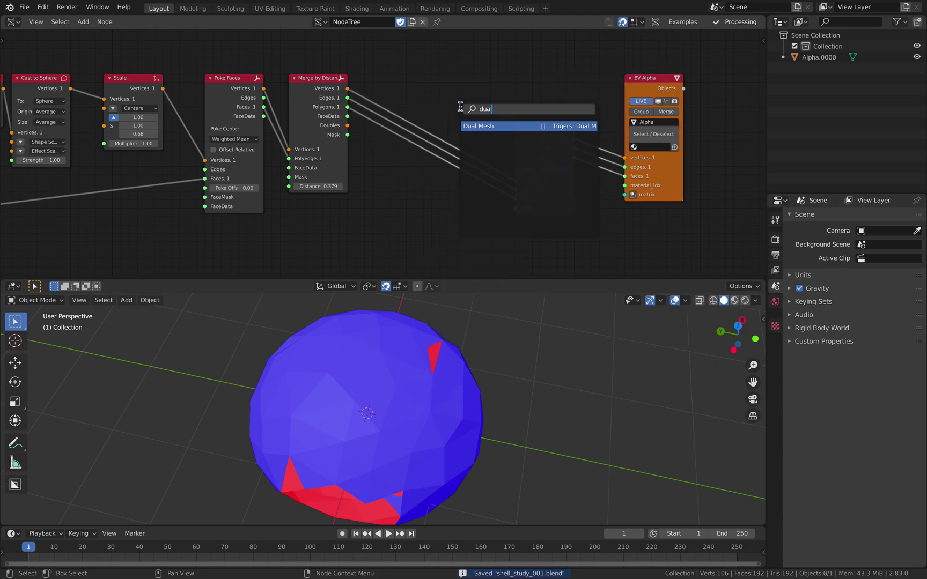
key(Return)
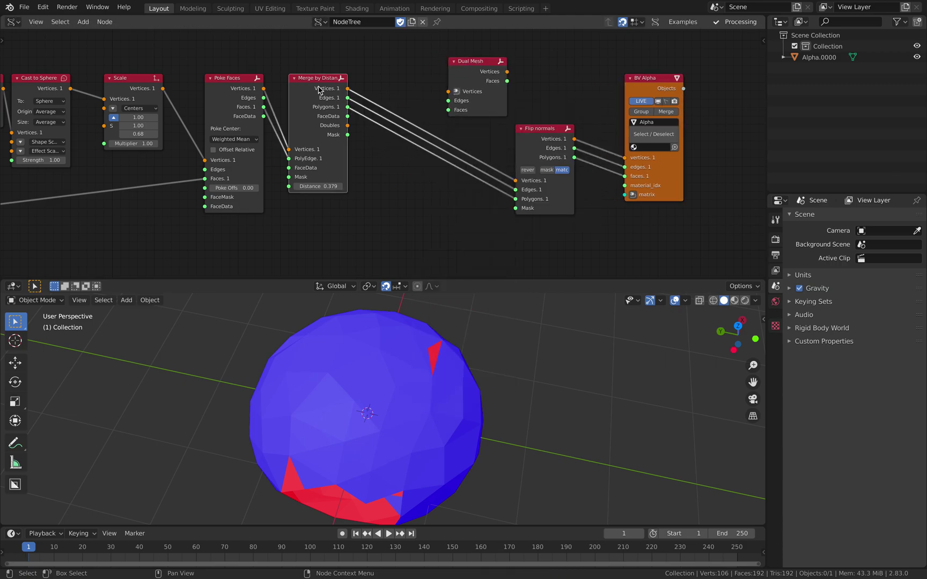
shift+click(543, 136)
key(f)
drag(471, 70, 445, 79)
- Disconnect the edges link from BV Alpha and space out the BV Alpha, Flip normals and Dual Mesh nodes
scroll(428, 462, up, 2)
middle_drag(406, 447, 397, 381)
scroll(406, 387, up, 2)
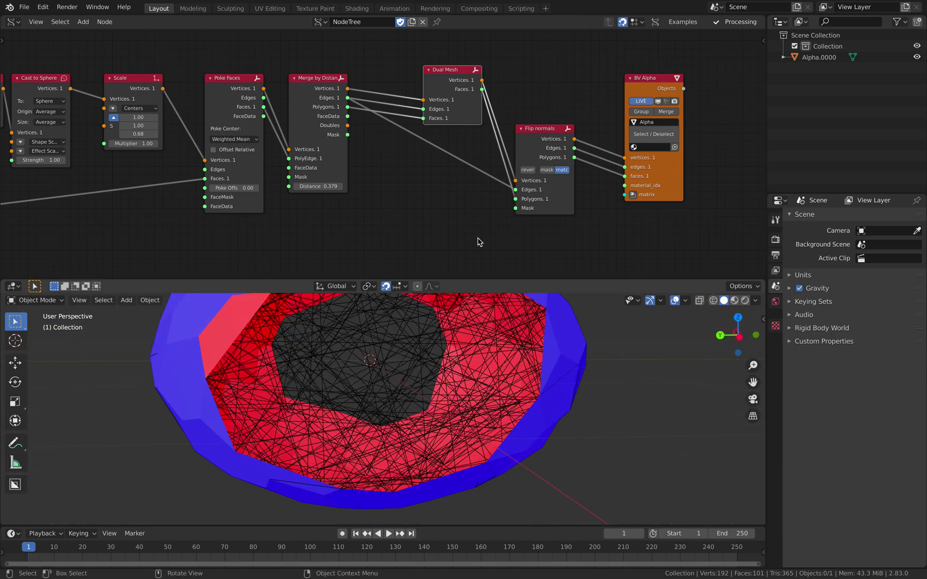
middle_drag(478, 242, 411, 269)
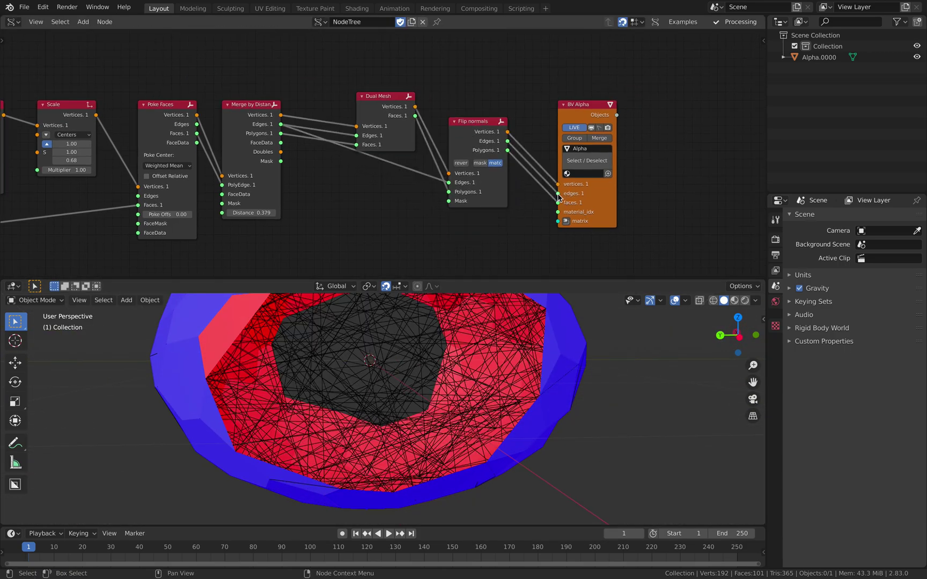
drag(558, 194, 581, 140)
mouse_move(476, 133)
mouse_down()
mouse_move(502, 141)
mouse_move(488, 128)
mouse_up()
drag(386, 107, 394, 90)
- Tune the Merge by Distance node's Distance through 0.349 to 0.397, checking the shell's face orientation
middle_drag(445, 344, 414, 392)
middle_drag(485, 352, 540, 426)
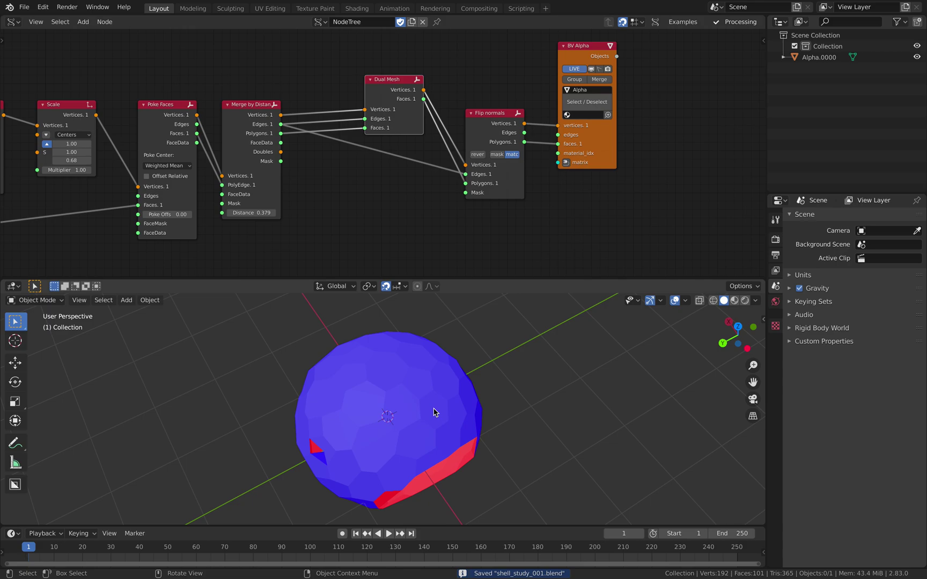
middle_drag(434, 408, 445, 387)
middle_drag(259, 220, 365, 214)
scroll(366, 214, up, 2)
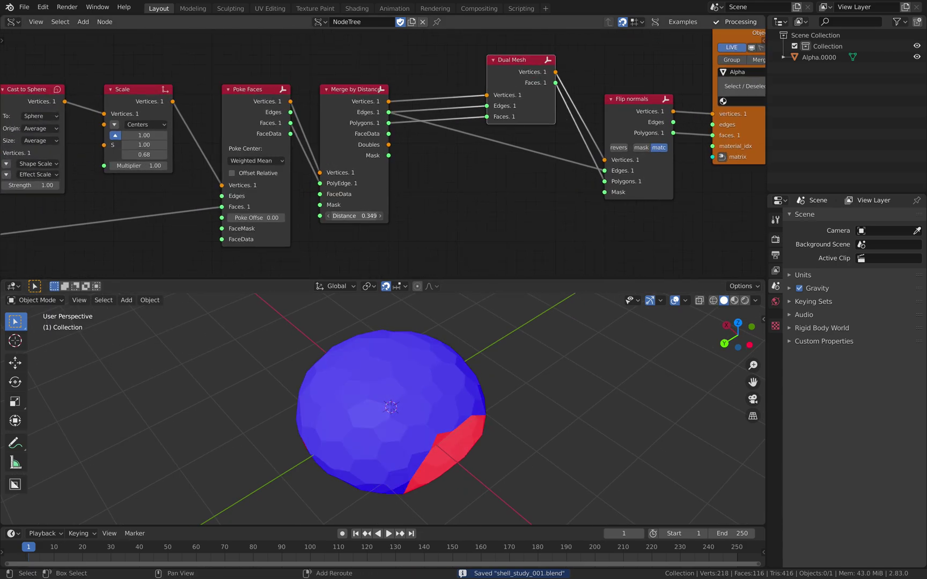
middle_drag(386, 365, 370, 380)
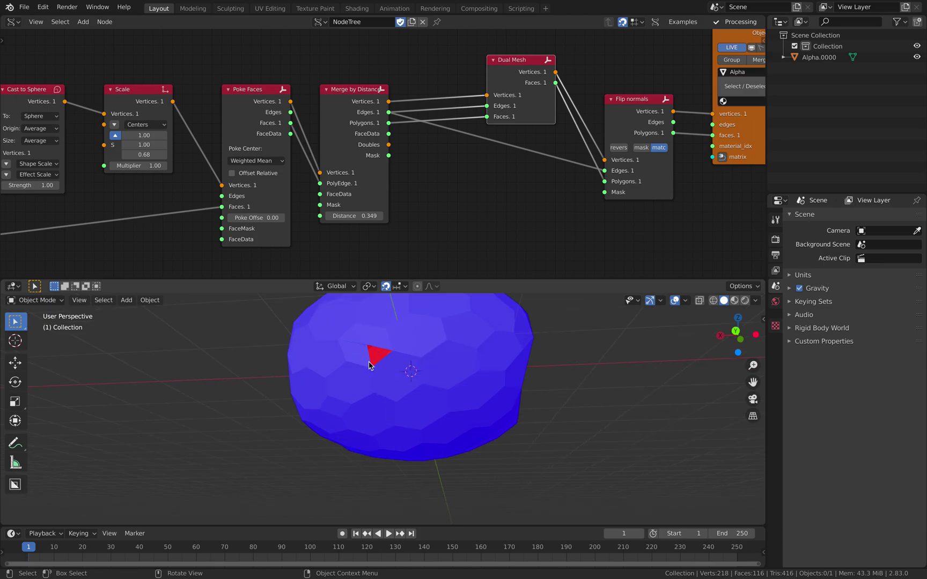
drag(354, 215, 380, 216)
middle_drag(461, 389, 388, 445)
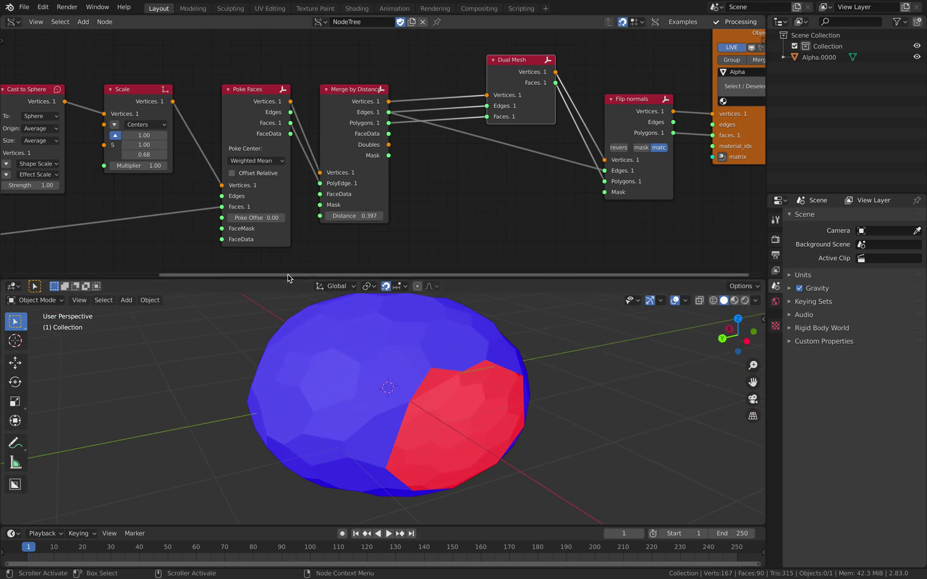
- Set the Poke Faces offset to 0.08 and try the Offset Relative option
mouse_move(270, 221)
mouse_down()
mouse_move(296, 220)
mouse_move(286, 220)
mouse_up()
middle_drag(451, 392, 349, 424)
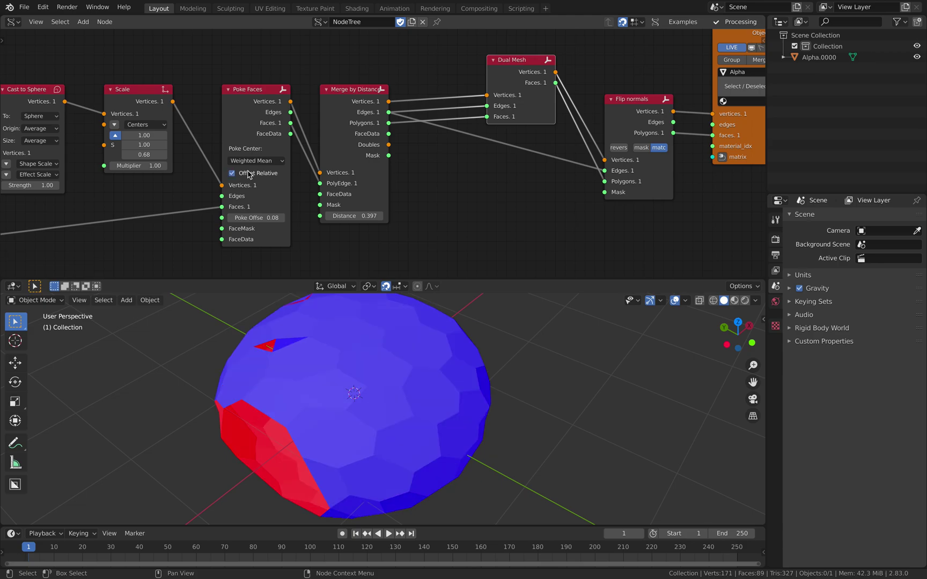
middle_drag(378, 361, 355, 402)
- Move the BV Alpha viewer farther from Flip normals to free space for another node
middle_drag(521, 214, 320, 265)
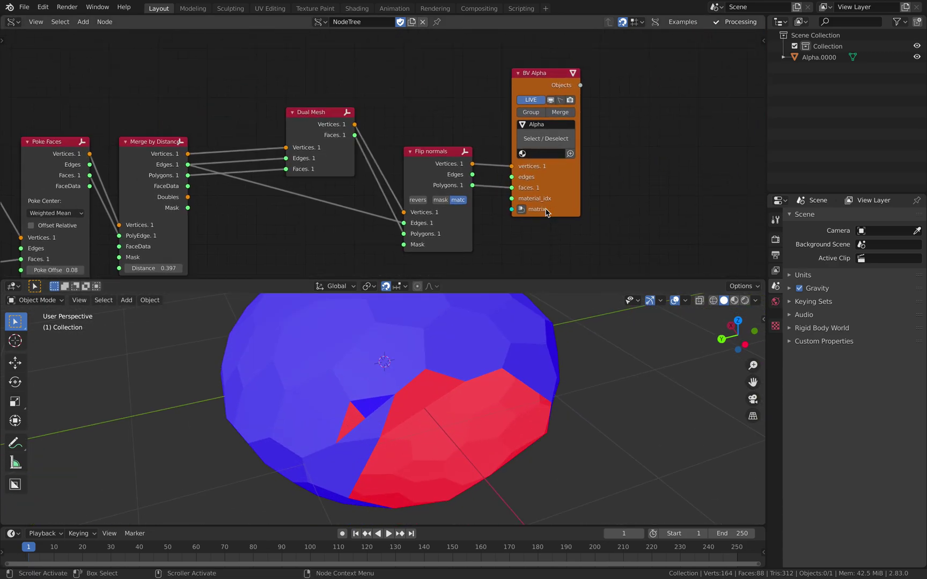
drag(544, 210, 622, 217)
drag(464, 150, 454, 141)
middle_drag(464, 139, 385, 139)
- Search for an inset node and add Inset faces below the BV Alpha viewer
key(alt+space)
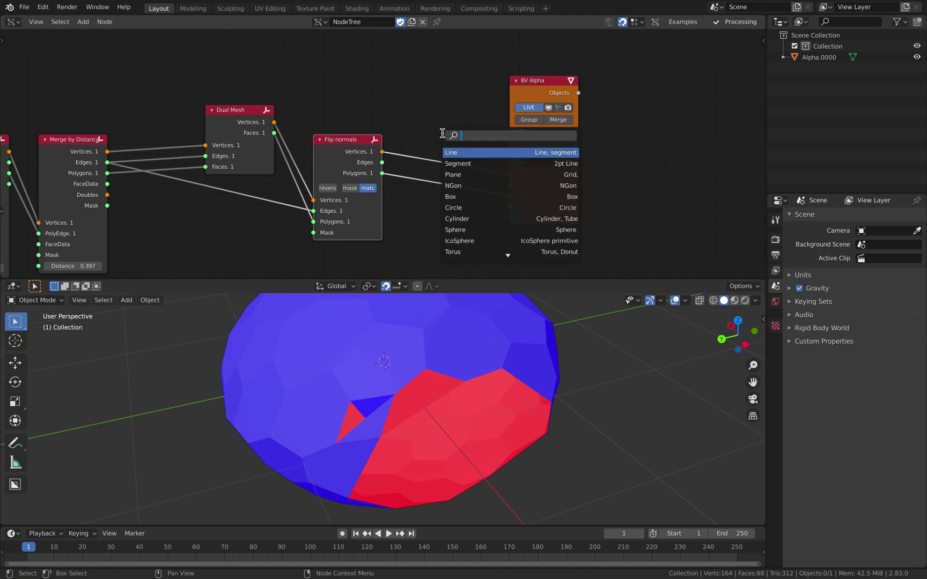
text(extrudea)
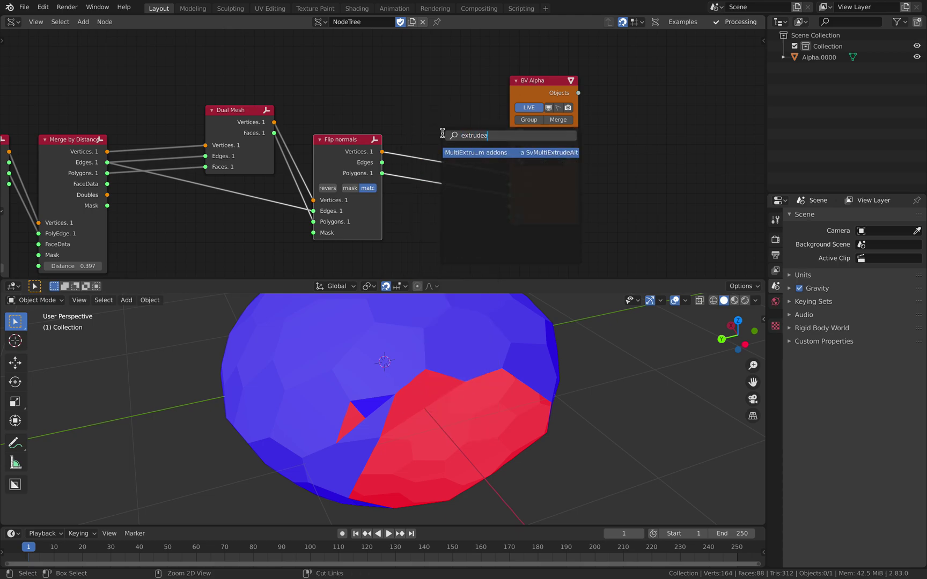
key(ctrl+BackSpace)
text(inset)
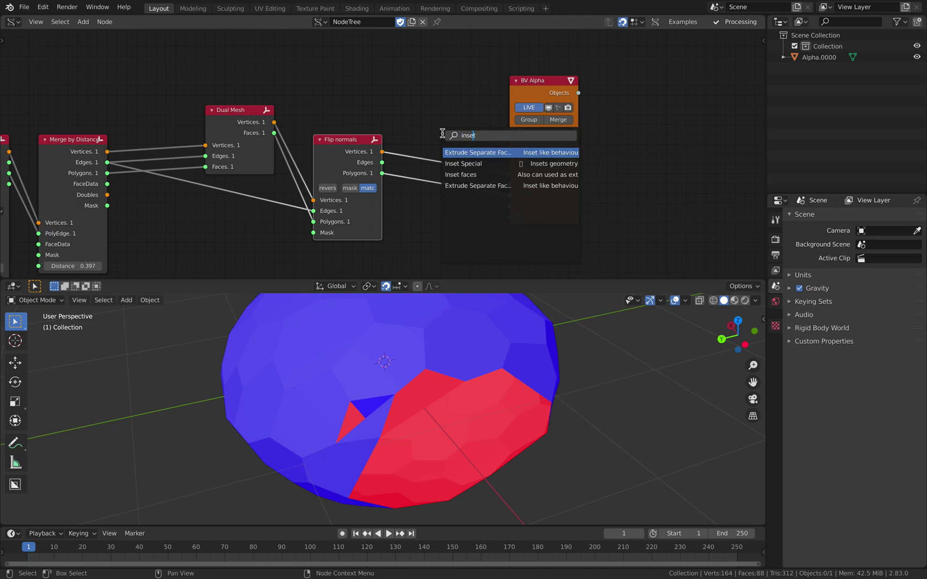
key(Down)
key(Down)
key(Return)
click(423, 216)
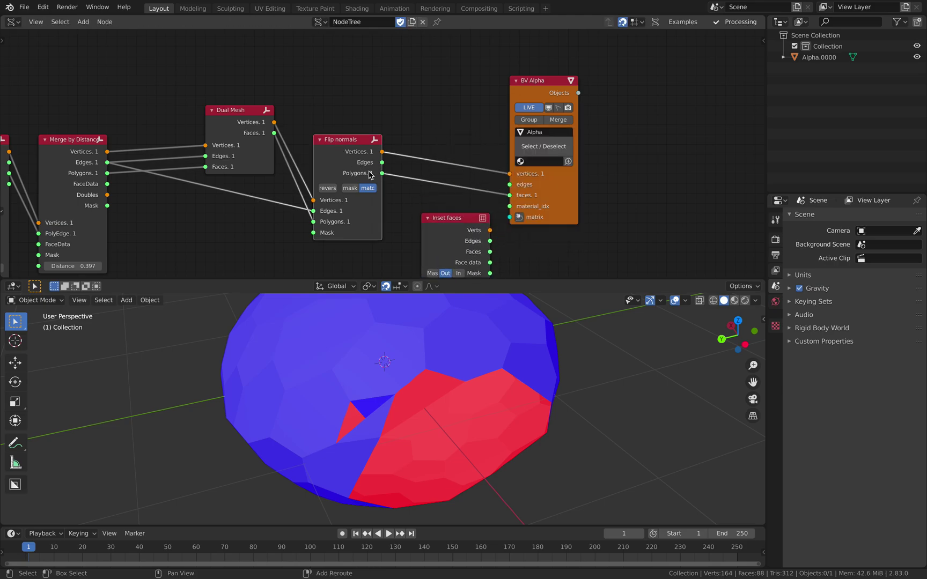
- Wire Inset faces between Flip normals and BV Alpha, leaving the viewer's edges input unlinked, and adjust the node's placement
middle_drag(505, 140, 516, 100)
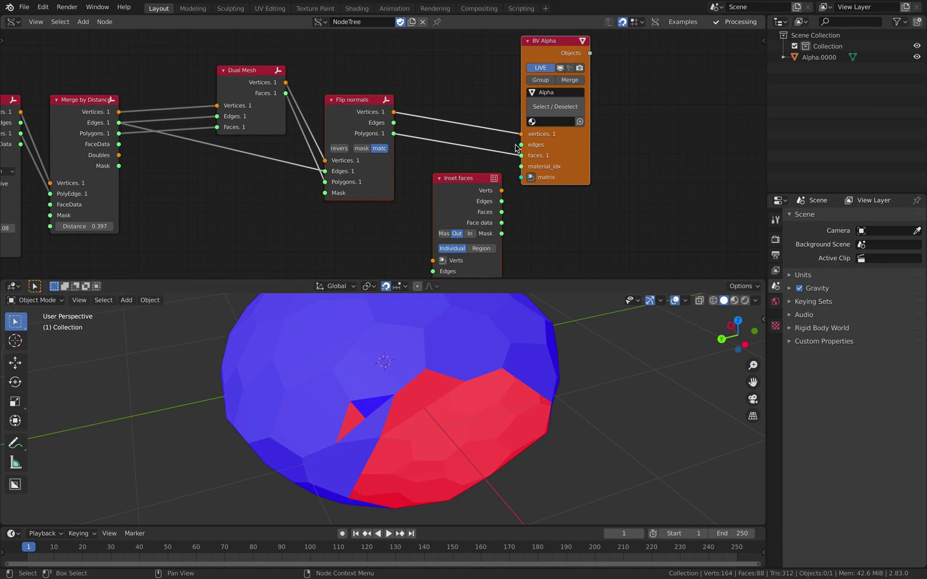
key(f)
drag(455, 176, 455, 39)
click(465, 99)
middle_drag(451, 82, 433, 175)
drag(505, 161, 540, 161)
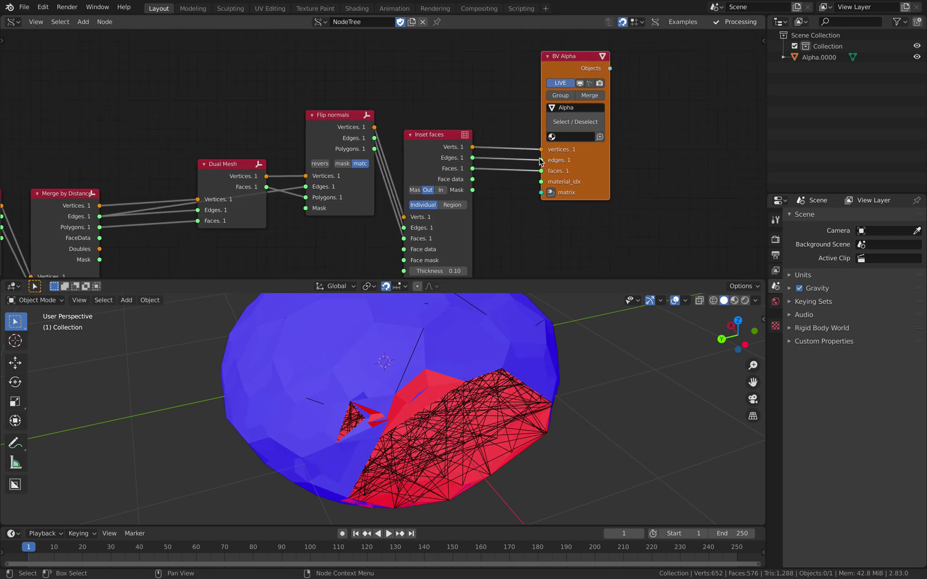
drag(478, 173, 466, 176)
drag(450, 160, 460, 152)
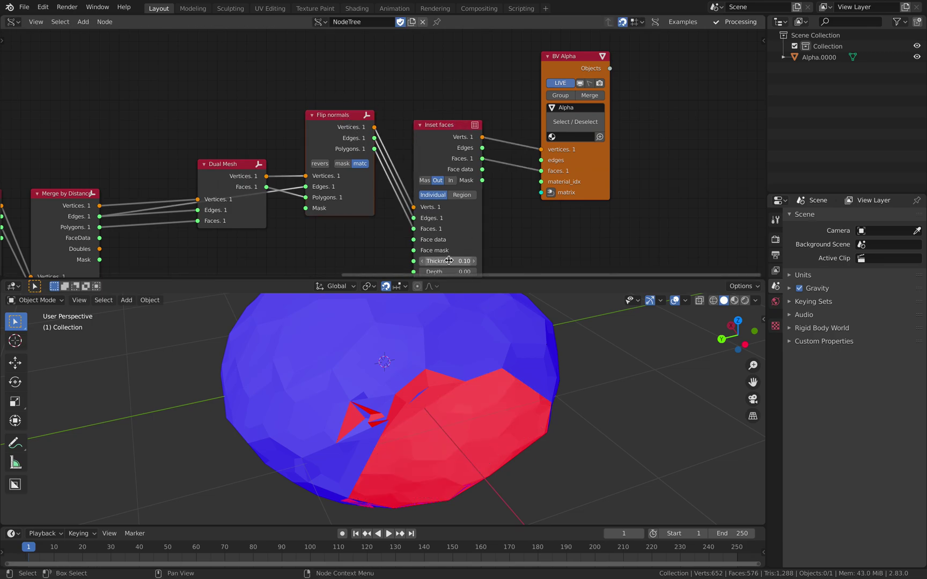
- Set the Inset faces Depth to 0.07 and Thickness to 0.11, checking the shell from several sides
mouse_move(447, 271)
mouse_down()
mouse_move(482, 270)
mouse_move(482, 262)
mouse_move(451, 261)
mouse_up()
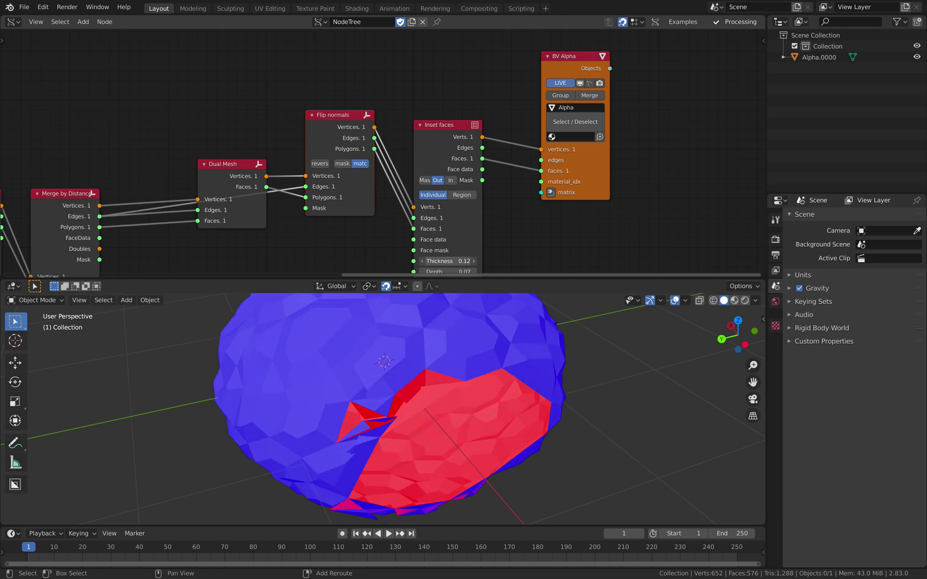
middle_drag(467, 381, 391, 423)
scroll(436, 407, down, 4)
click(416, 403)
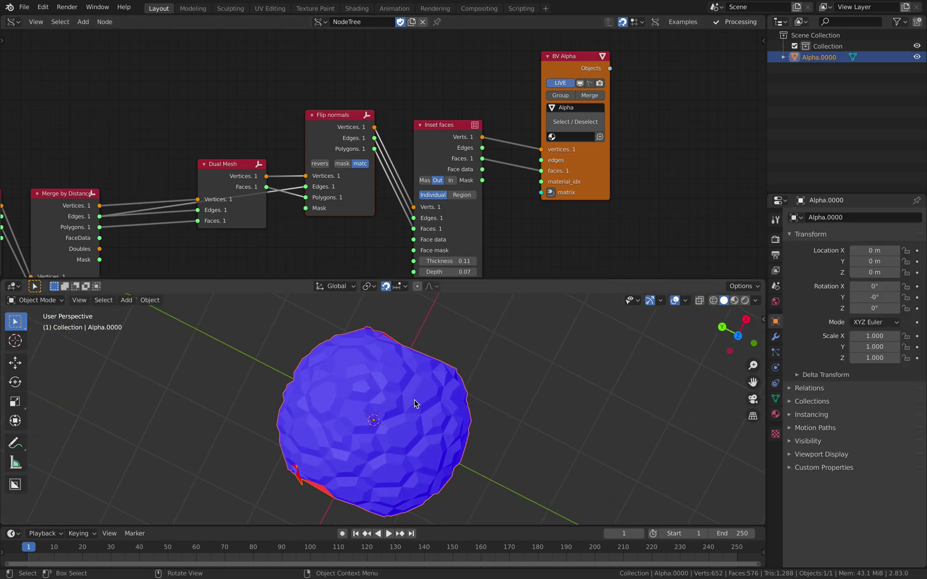
middle_drag(499, 400, 400, 402)
click(516, 349)
scroll(472, 375, up, 2)
middle_drag(453, 413, 410, 389)
- Switch to the browser to examine the turtle shell reference images, and return to Blender
key(ctrl+Right)
scroll(316, 377, down, 10)
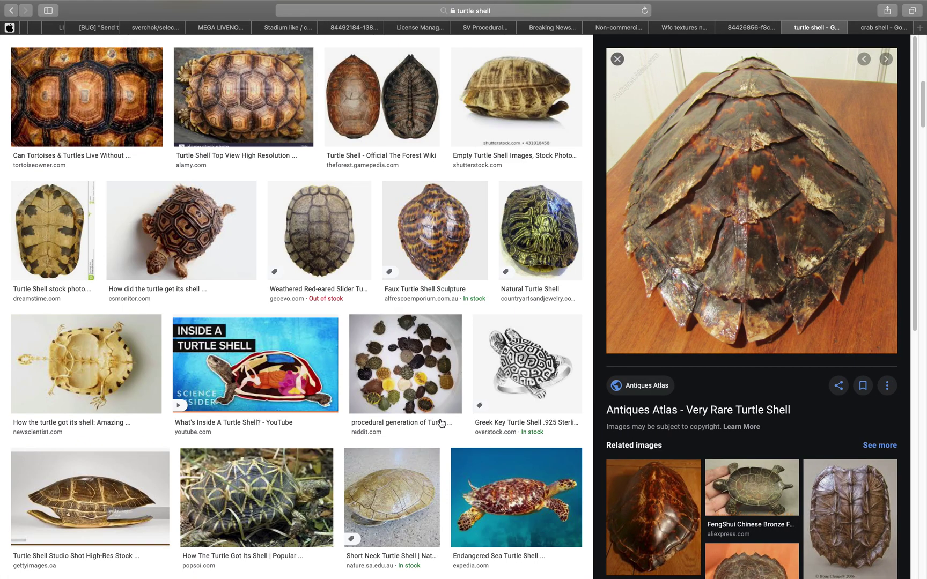
scroll(375, 389, up, 6)
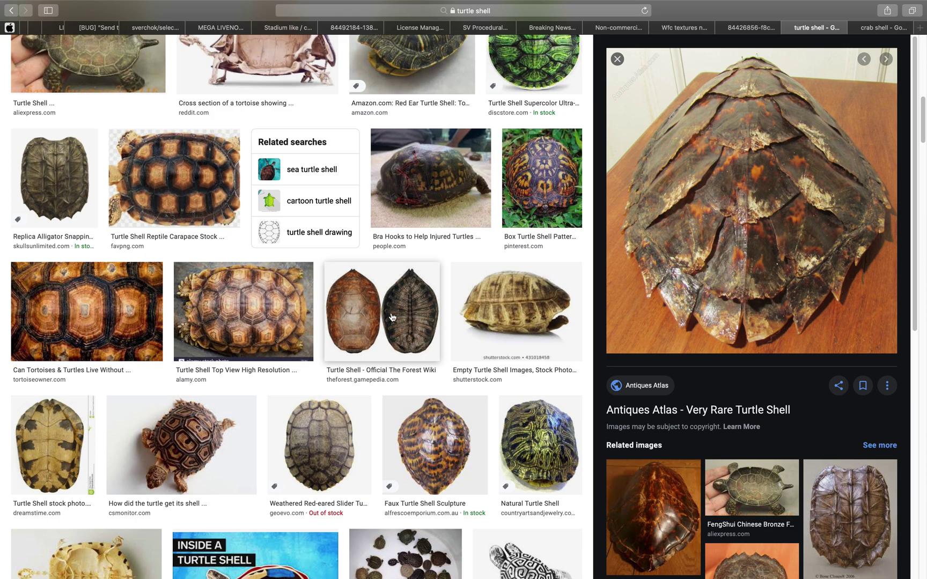
key(ctrl+Right)
- Select the shell and turn off the Face Orientation overlay
middle_drag(436, 368, 552, 380)
click(451, 405)
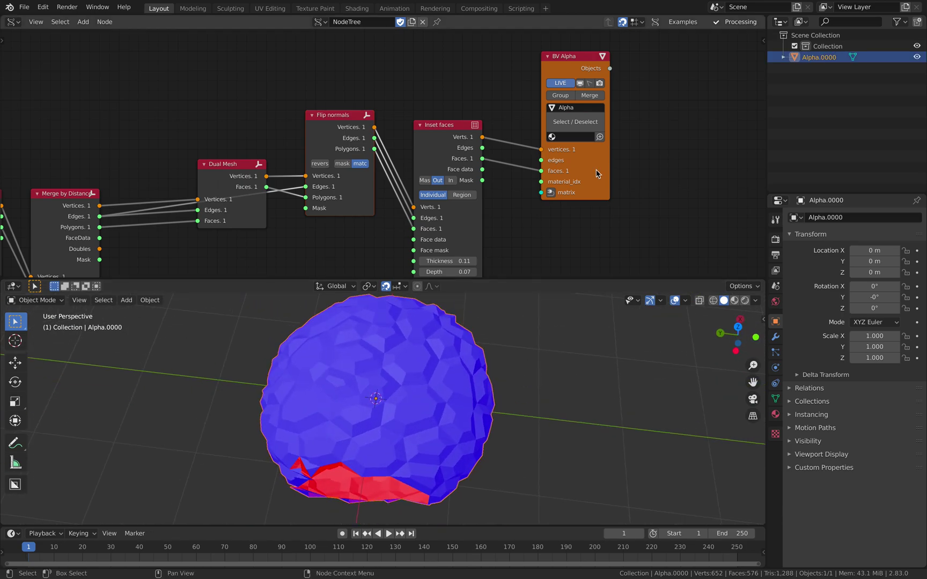
click(687, 301)
click(621, 499)
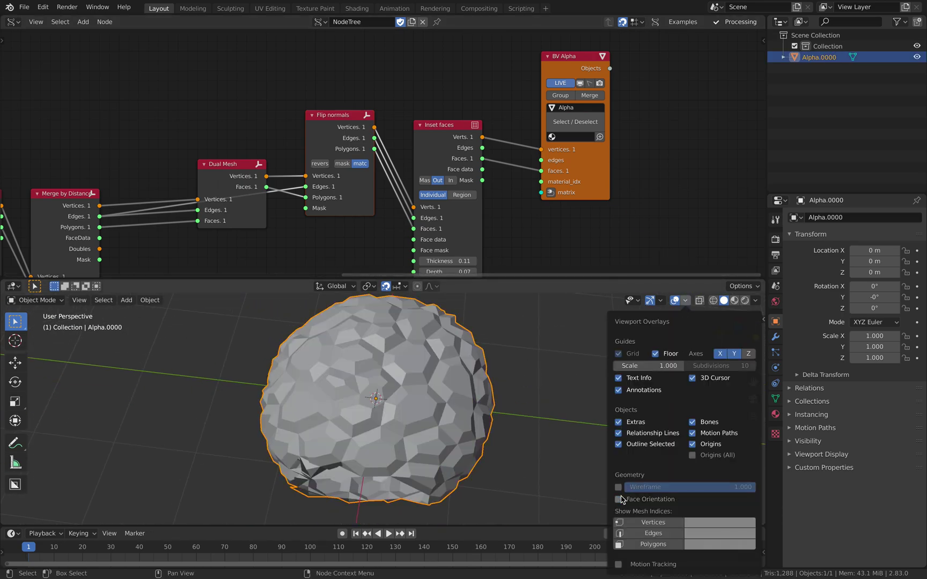
- Rearrange the Dual Mesh, Merge by Distance and Poke Faces nodes higher and closer together
scroll(224, 166, down, 5)
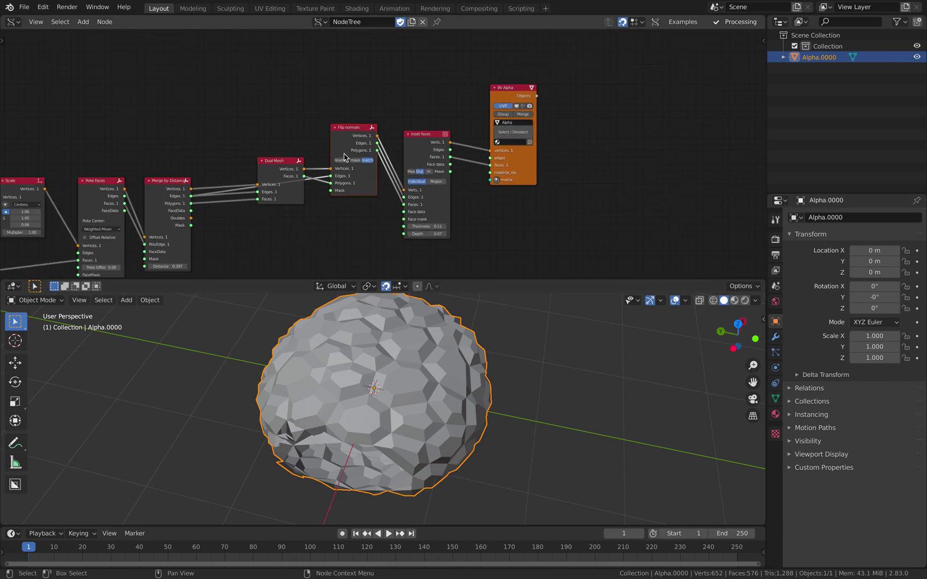
scroll(382, 153, up, 3)
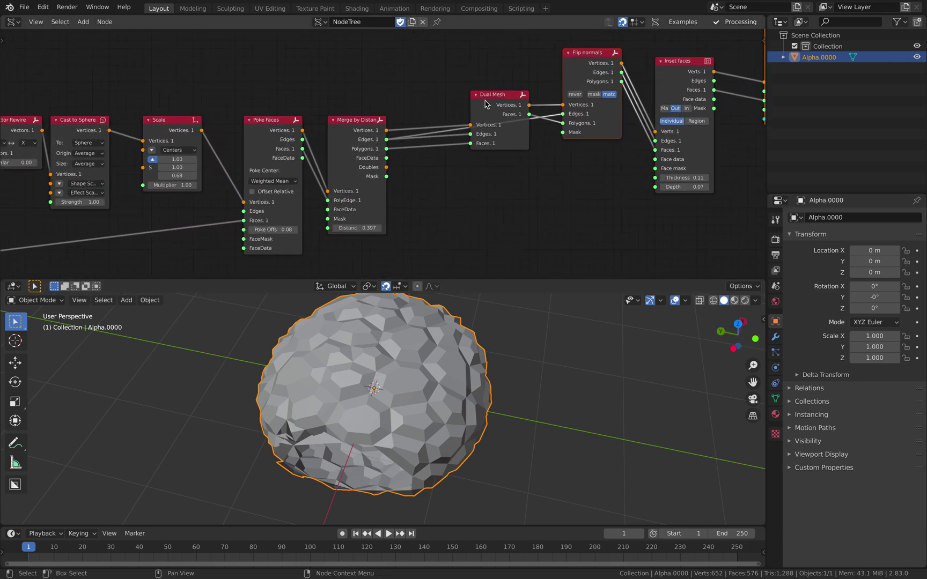
drag(490, 97, 460, 69)
drag(382, 124, 341, 111)
drag(286, 98, 329, 88)
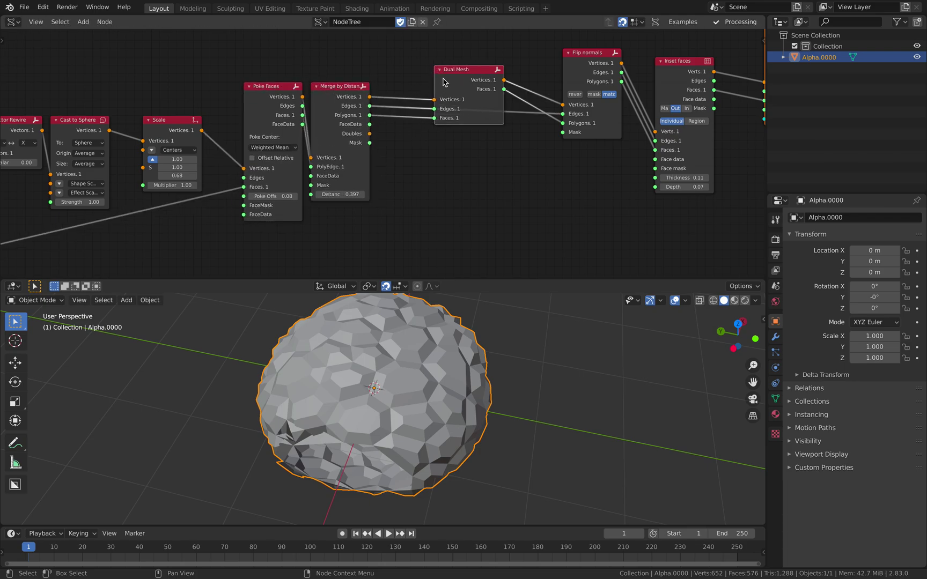
drag(443, 81, 437, 65)
- Turn on screen-space Cavity shading in the 3D viewport to bring out the shell's plates
middle_drag(426, 327, 471, 350)
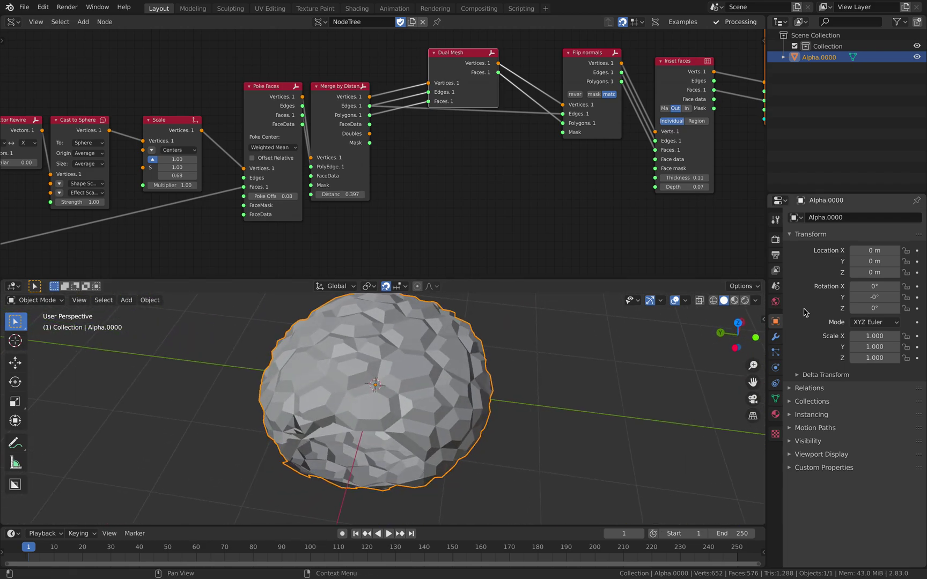
click(756, 301)
click(698, 242)
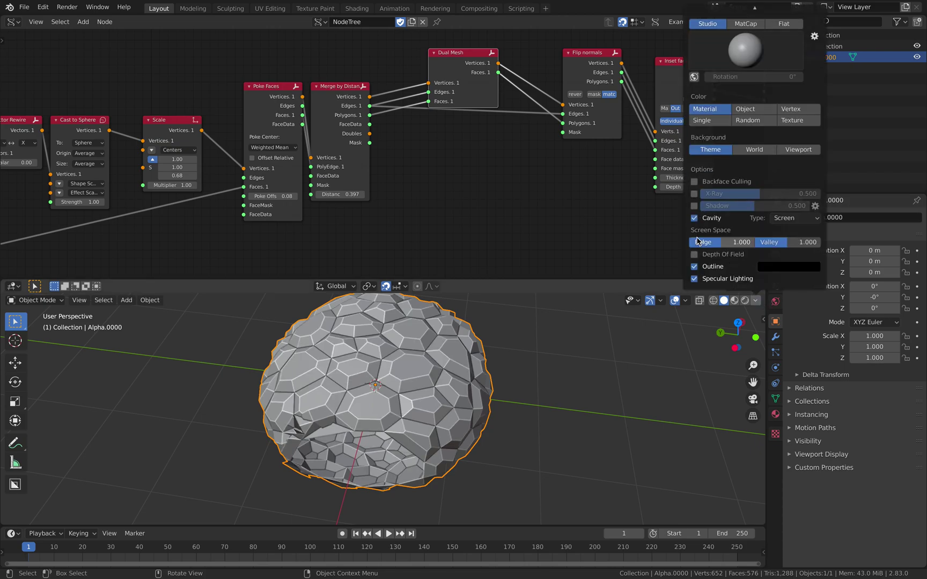
click(509, 378)
click(479, 377)
middle_drag(479, 377, 535, 379)
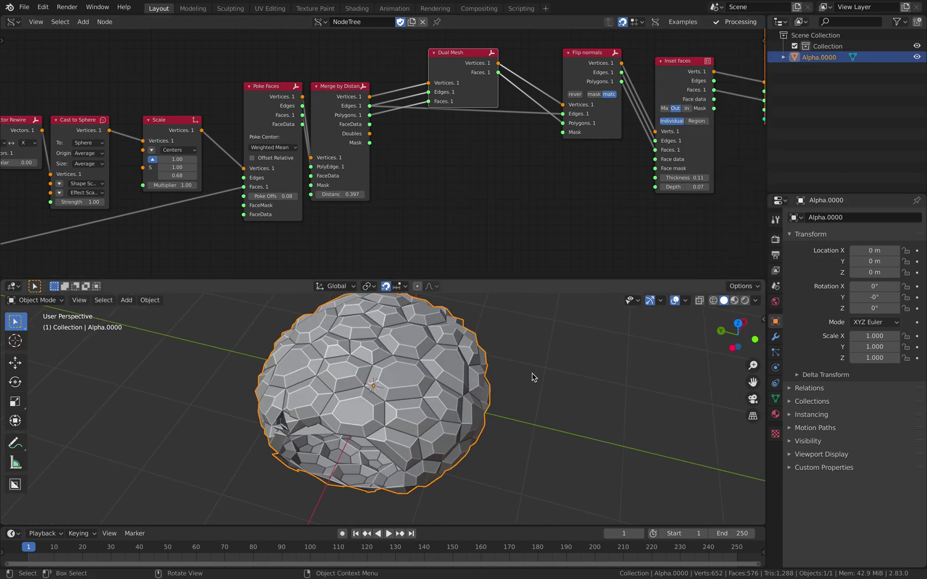
click(756, 302)
middle_drag(751, 316, 753, 327)
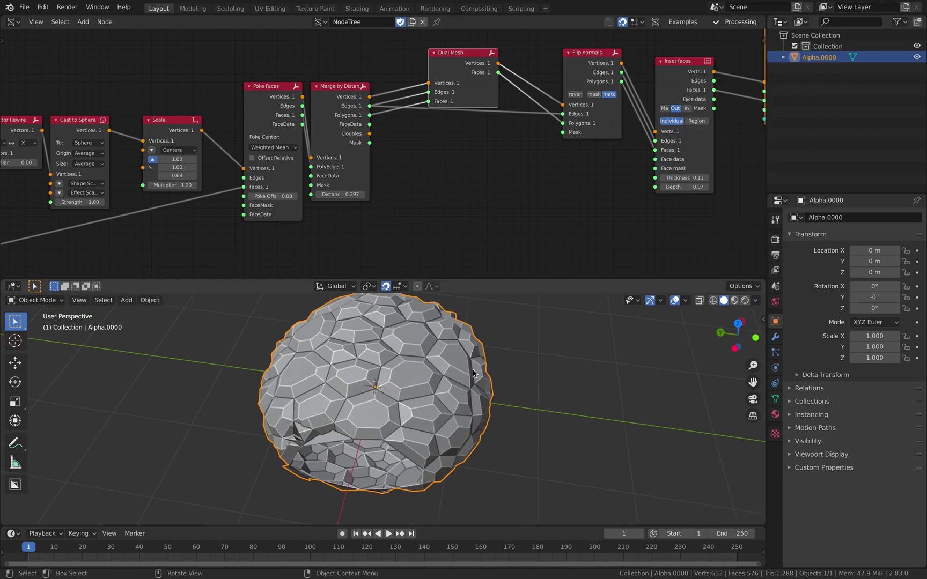
- Add a Mirror modifier to the shell object
click(775, 337)
click(825, 219)
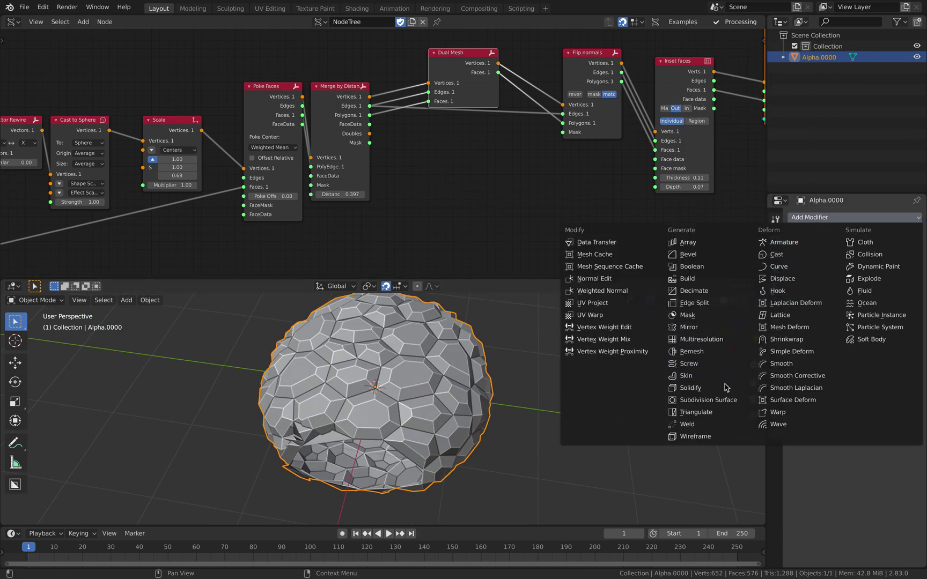
click(707, 328)
middle_drag(706, 327, 568, 383)
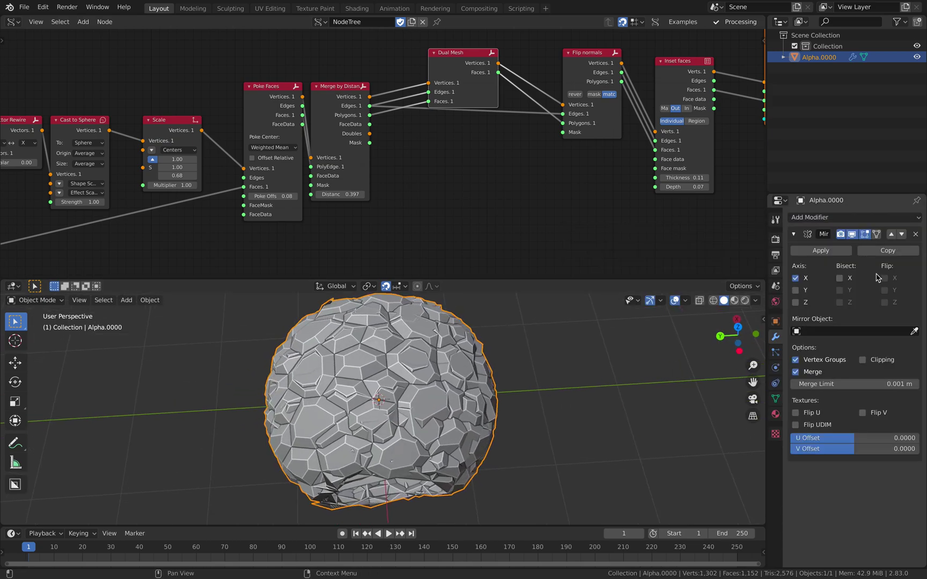
- Try bisecting the mirrored shell along X, including flipping the kept side
click(840, 279)
middle_drag(515, 408, 521, 383)
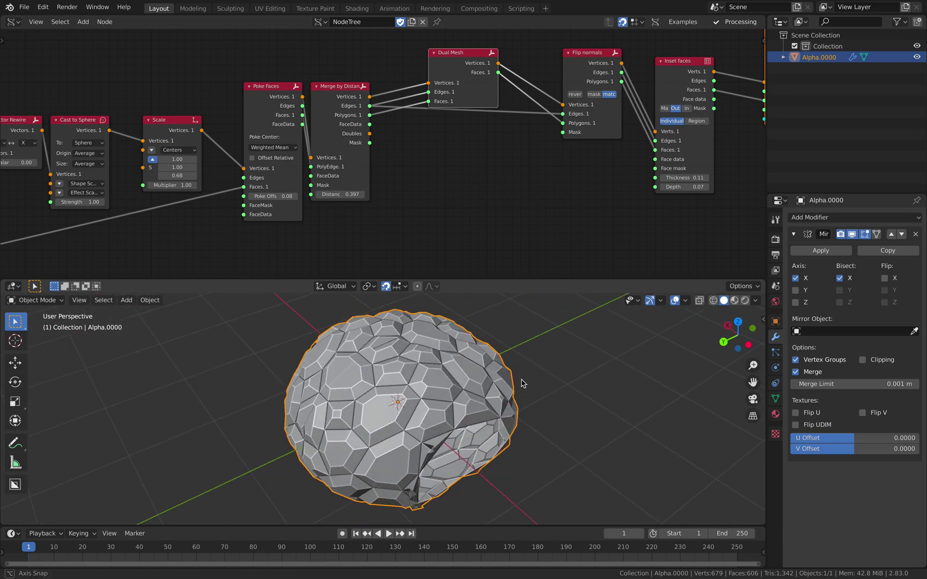
click(885, 279)
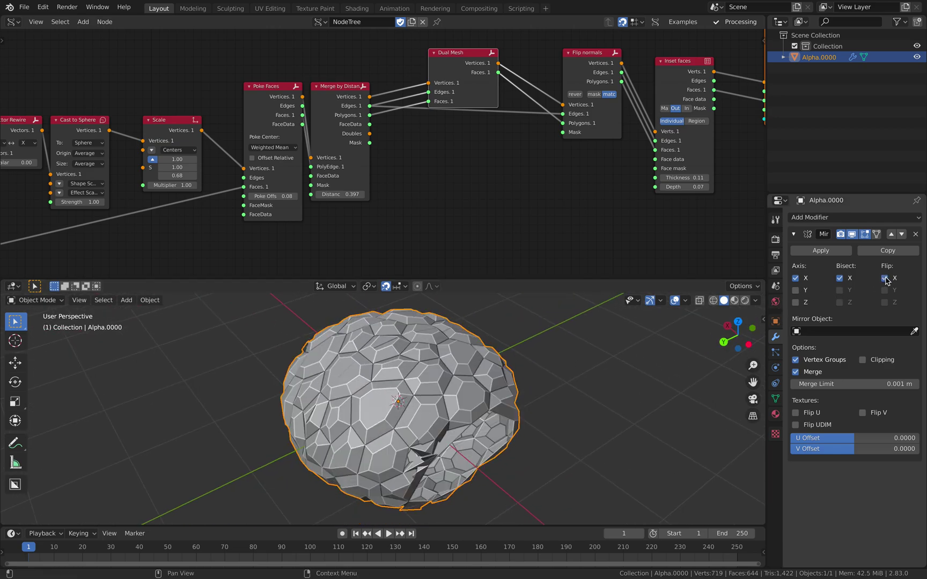
middle_drag(638, 396, 608, 374)
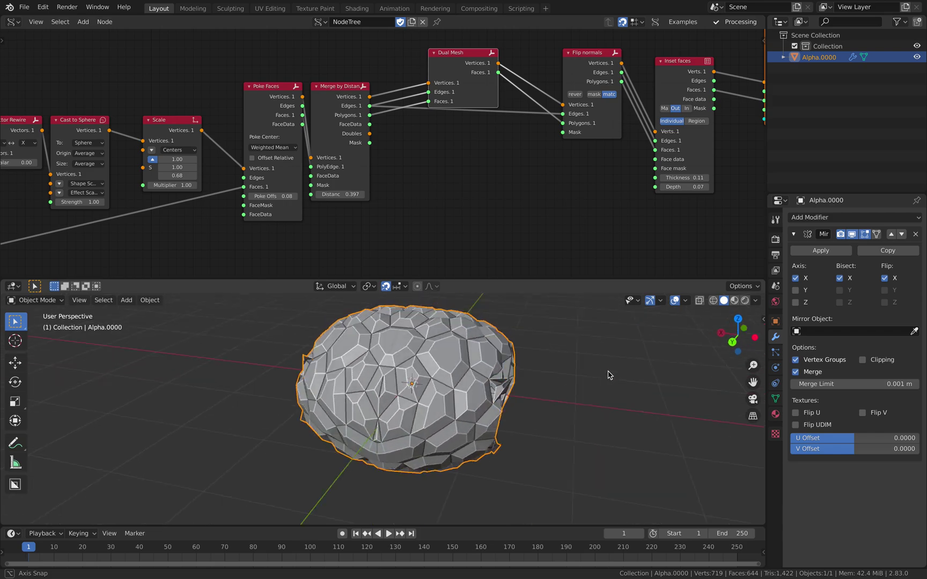
- Set the Mirror modifier to mirror and bisect along Y only, without Flip, and enlarge the 3D viewport
click(884, 278)
drag(563, 278, 563, 244)
middle_drag(550, 311, 577, 413)
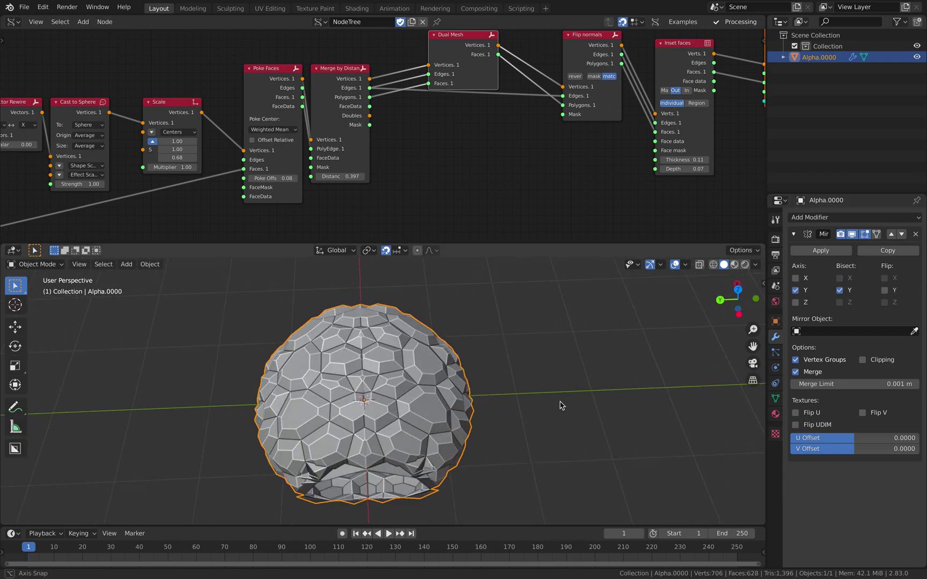
middle_drag(558, 403, 473, 386)
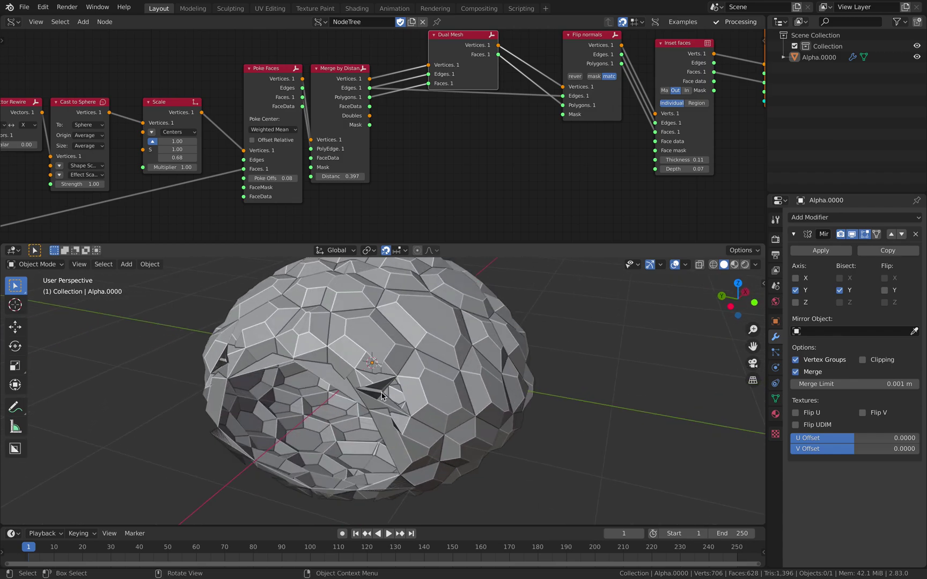
middle_drag(391, 412, 433, 392)
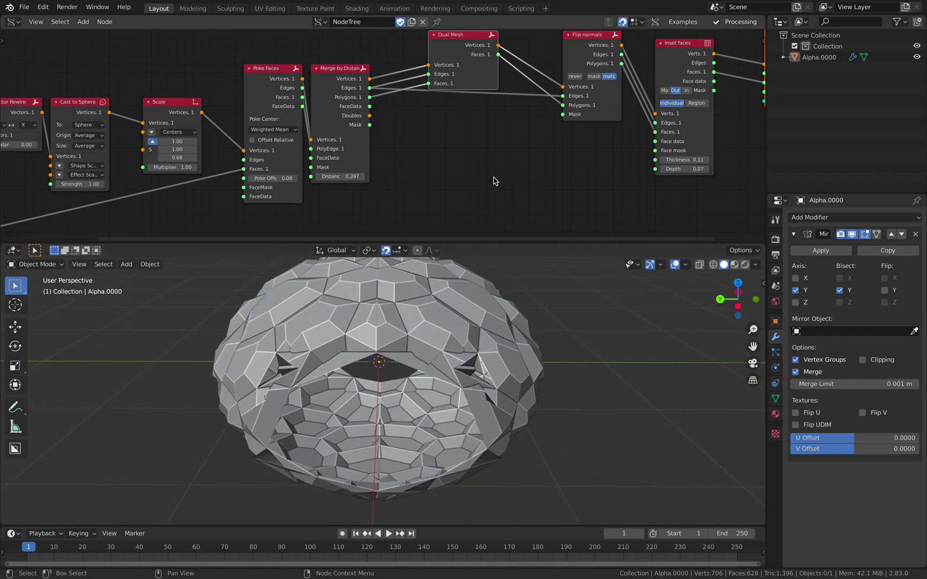
- Set the Inset faces Thickness to 0.08 and save the file
middle_drag(493, 178, 403, 205)
mouse_move(595, 186)
mouse_down()
mouse_move(570, 186)
mouse_move(584, 194)
mouse_move(604, 188)
mouse_up()
middle_drag(534, 313, 610, 352)
key(ctrl+s)
- Add a level 2 Subdivision Surface modifier to the shell and set the Inset faces Depth to 0.16
middle_drag(441, 364, 394, 348)
scroll(501, 392, up, 1)
click(500, 389)
key(ctrl+2)
right_click(429, 364)
click(429, 360)
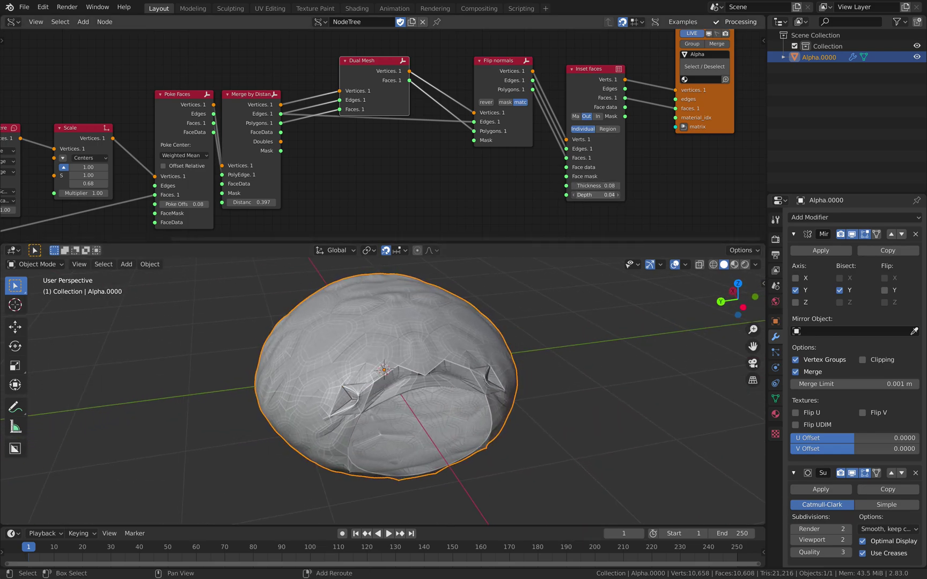
drag(596, 194, 612, 194)
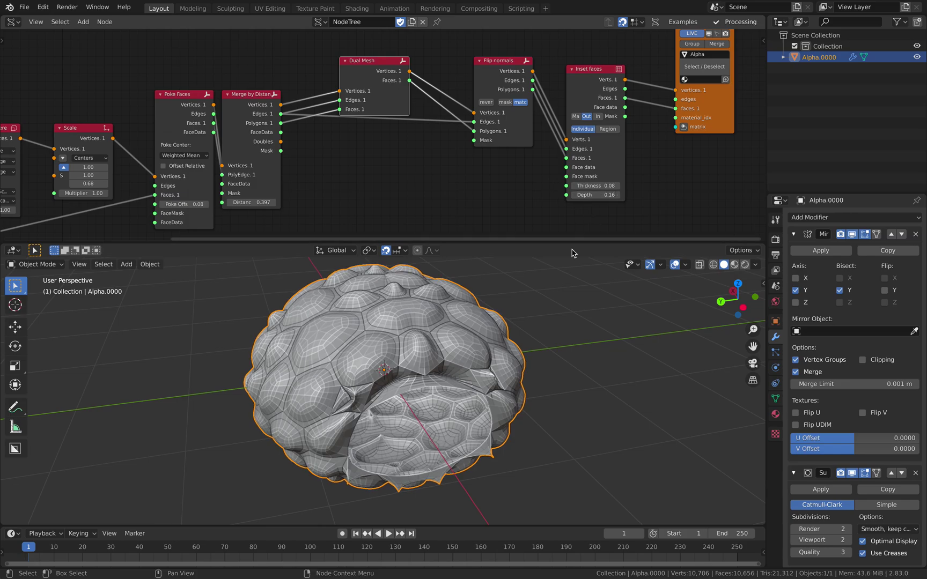
middle_drag(573, 253, 462, 292)
- Set the Cylinder node's Parallels to 12 and fine-tune it further, checking the shell's front opening
middle_drag(33, 188, 201, 77)
scroll(195, 101, up, 1)
middle_drag(145, 188, 164, 179)
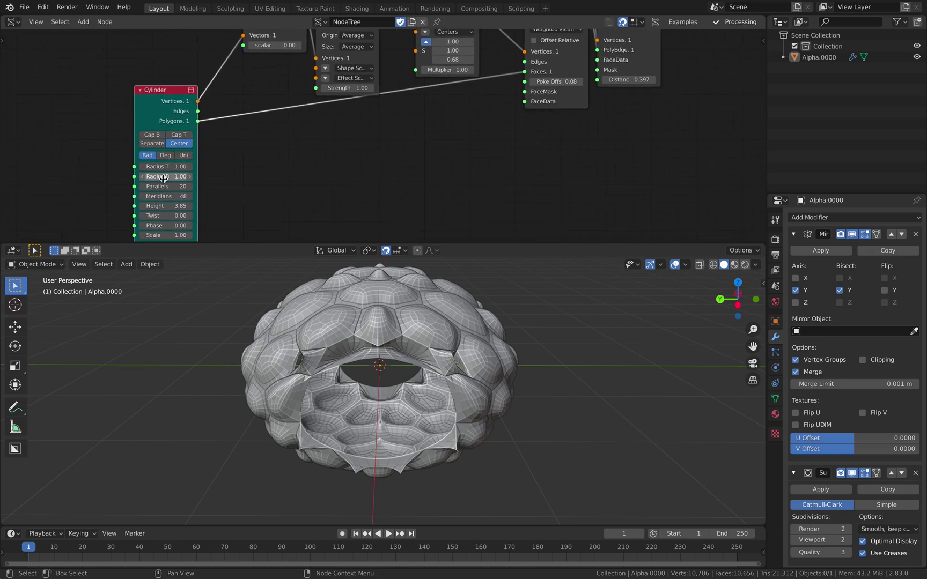
key(Return)
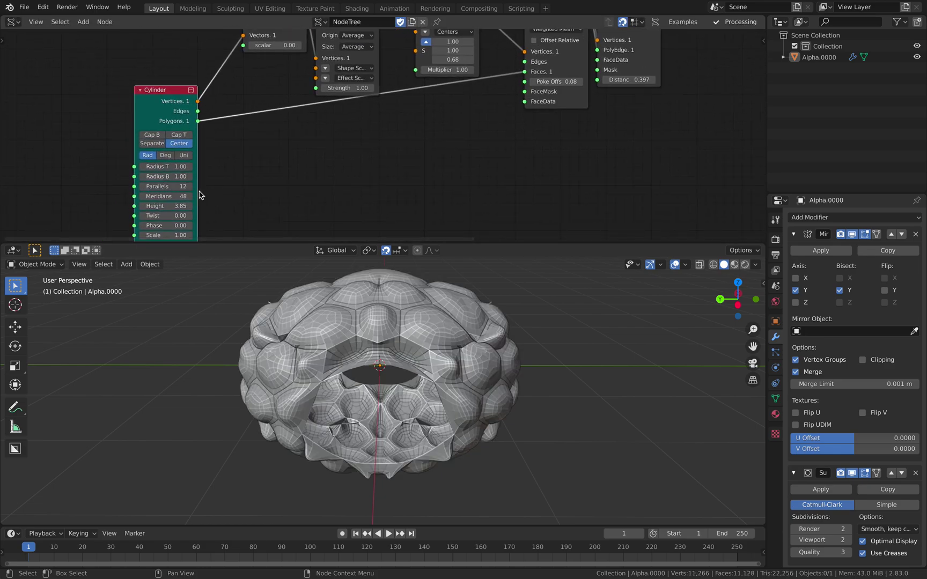
click(189, 186)
click(190, 186)
middle_drag(327, 408, 311, 376)
scroll(324, 389, up, 2)
- Spread out the Dual Mesh, Flip normals and Merge by Distance nodes to make the links easier to read
scroll(507, 161, down, 4)
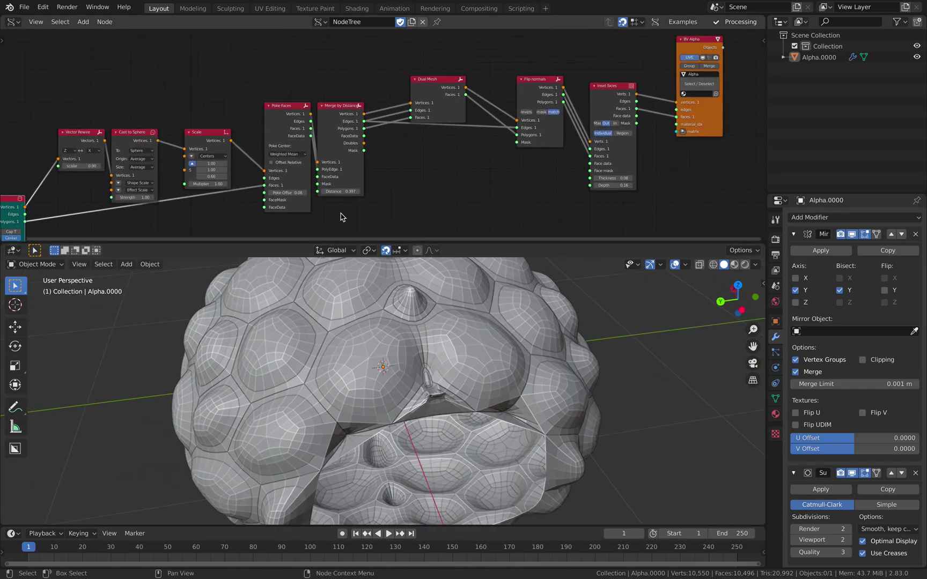
scroll(424, 159, up, 3)
drag(451, 83, 475, 59)
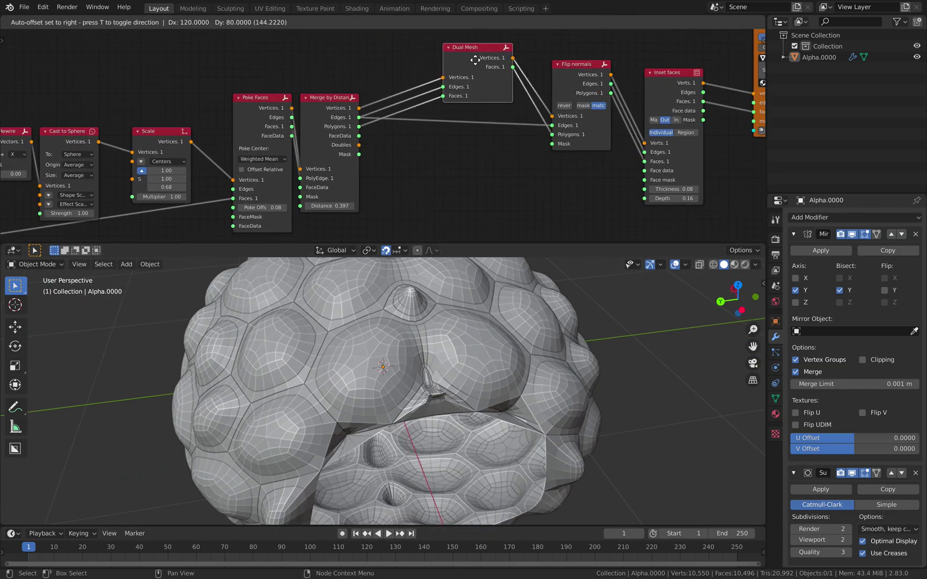
drag(563, 78, 563, 86)
middle_drag(392, 80, 415, 73)
drag(359, 93, 368, 74)
scroll(359, 118, up, 2)
middle_drag(330, 169, 335, 163)
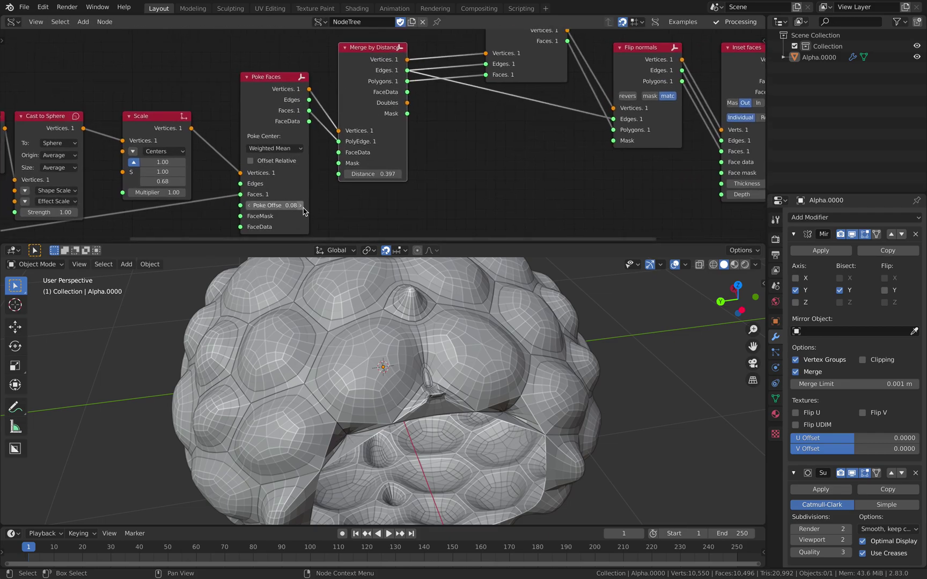
- Set the Poke Faces node's Poke Offset to 0.12
mouse_move(294, 206)
mouse_down()
mouse_move(324, 206)
mouse_move(304, 205)
mouse_up()
middle_drag(484, 434, 509, 343)
- Try the reverse and mask modes on the Flip normals node and restore the match mode
middle_drag(524, 180, 406, 211)
click(509, 127)
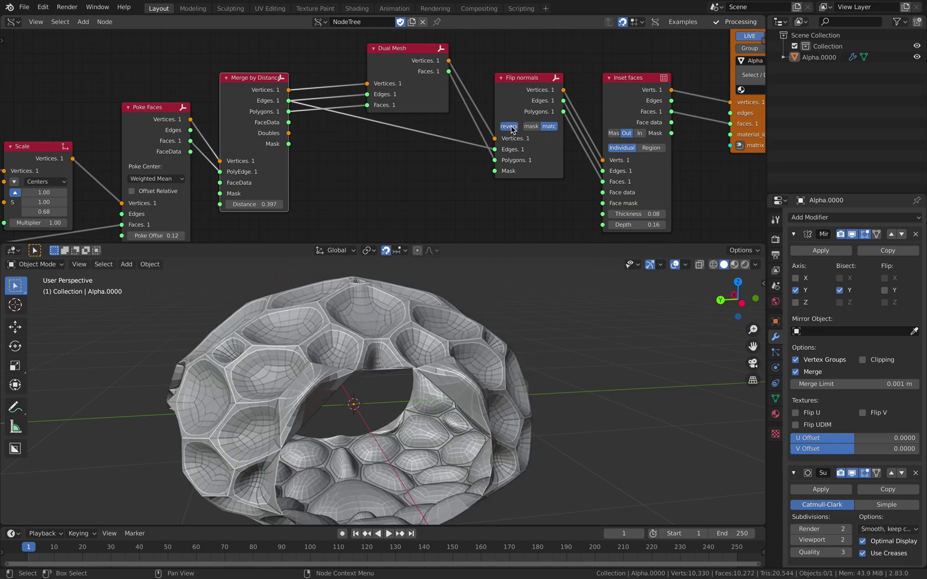
click(532, 127)
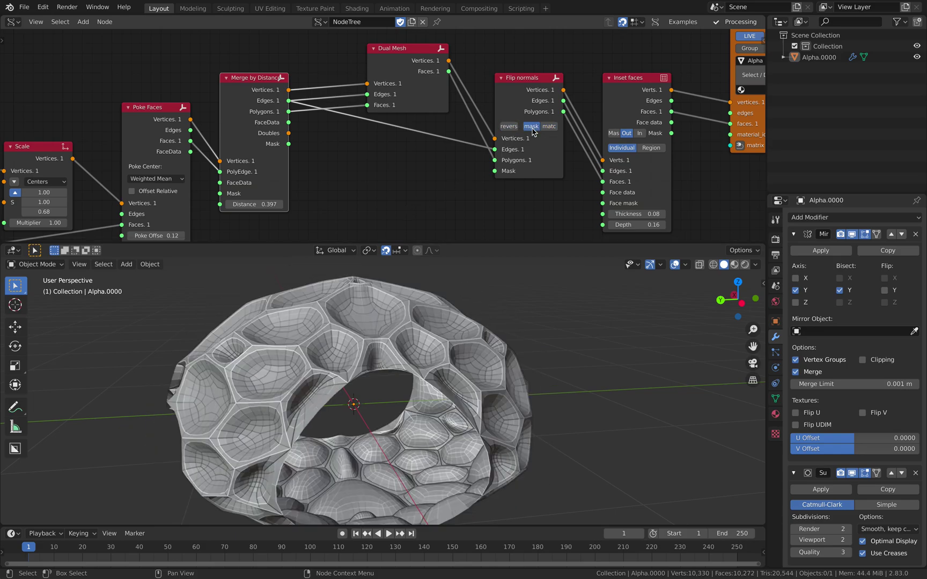
click(548, 126)
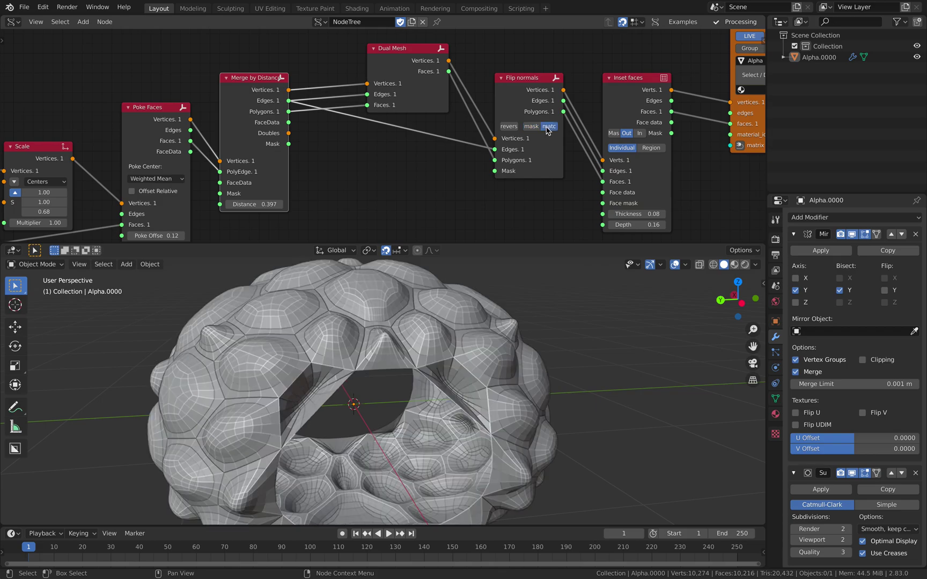
middle_drag(456, 351, 494, 342)
- Lower the Merge by Distance node's Distance to 0.337
middle_drag(376, 129, 439, 106)
middle_drag(309, 172, 380, 150)
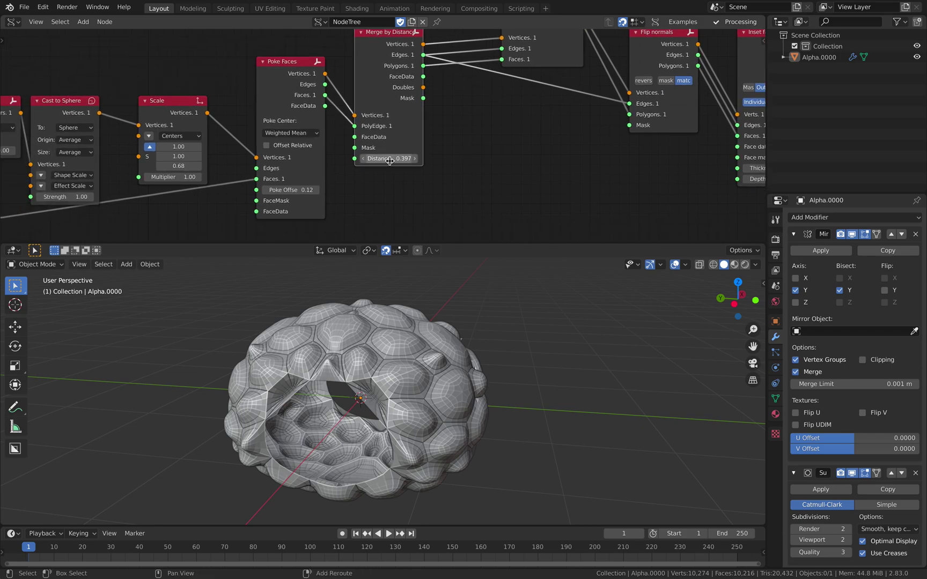
drag(389, 160, 363, 162)
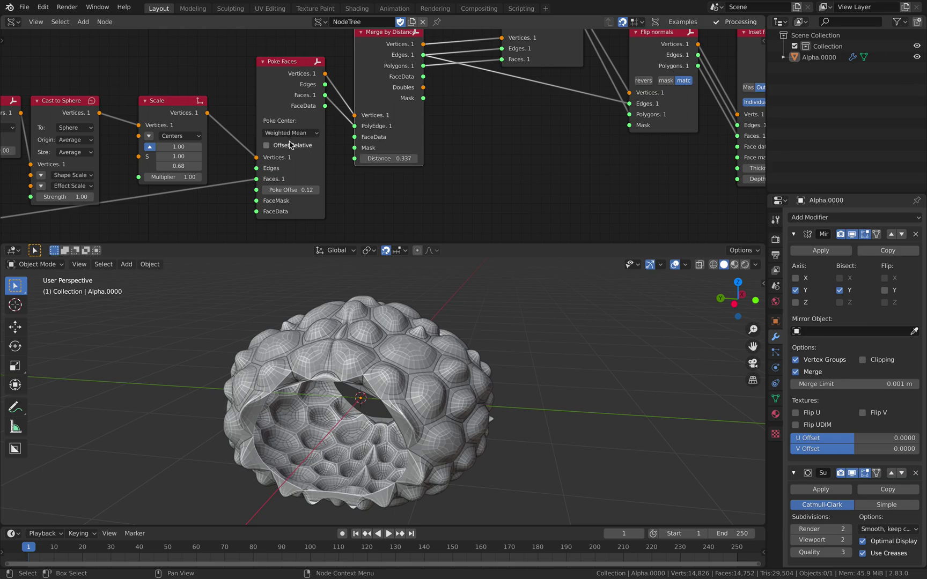
- Move the Vector Rewire, Cast to Sphere, Scale and Cylinder nodes away from Poke Faces to free space in the node chain
middle_drag(288, 142, 535, 104)
middle_drag(251, 90, 361, 113)
drag(331, 94, 301, 74)
drag(403, 87, 363, 67)
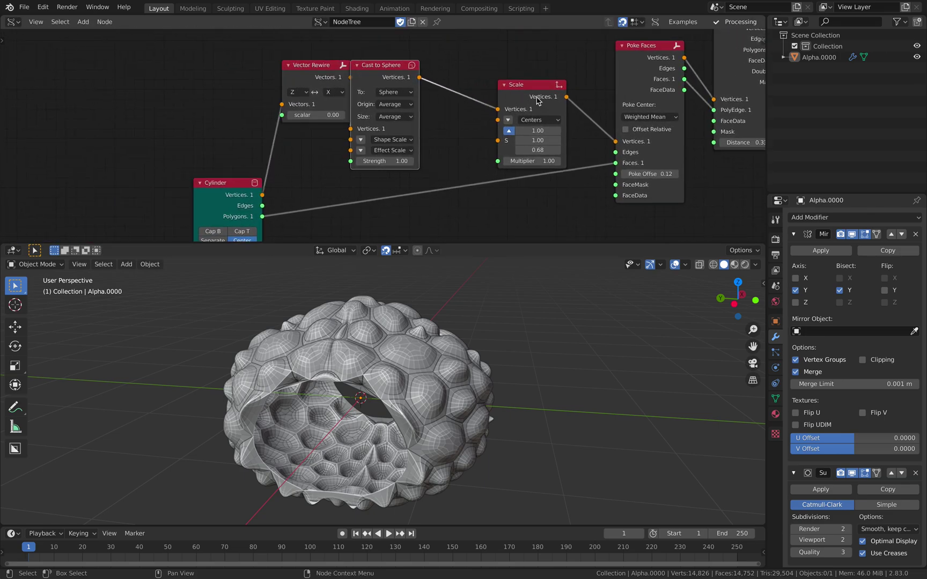
drag(537, 97, 488, 87)
drag(226, 189, 162, 175)
- Enlarge the node editor, set the Cylinder node's Parallels to 12 and Meridians to 20, and save the file
middle_drag(164, 174, 148, 130)
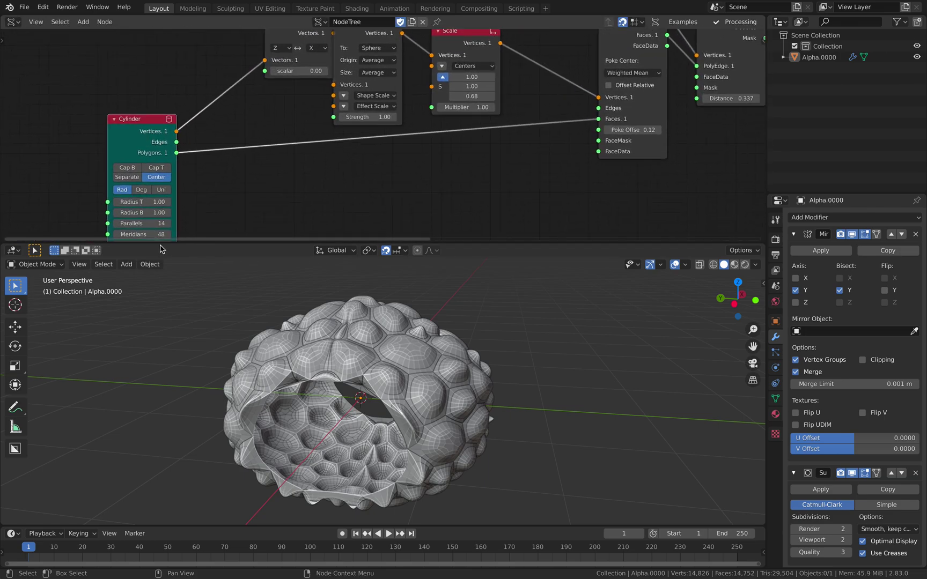
drag(168, 243, 165, 283)
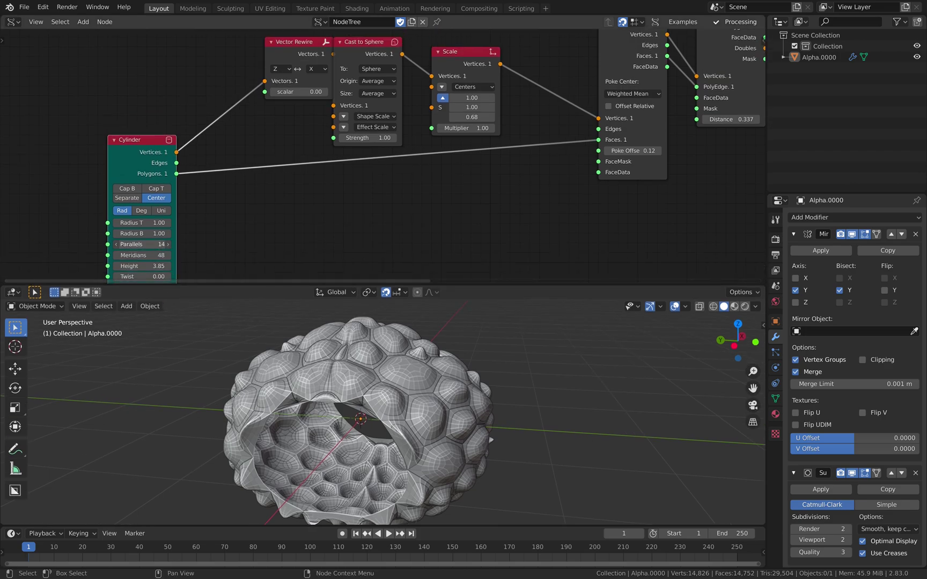
click(155, 254)
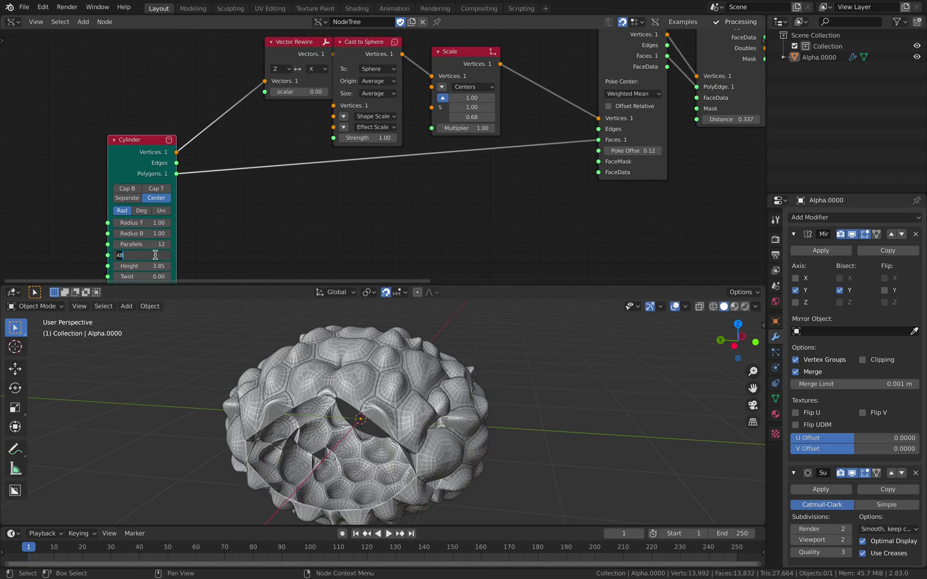
text(20)
key(Return)
middle_drag(386, 386, 523, 403)
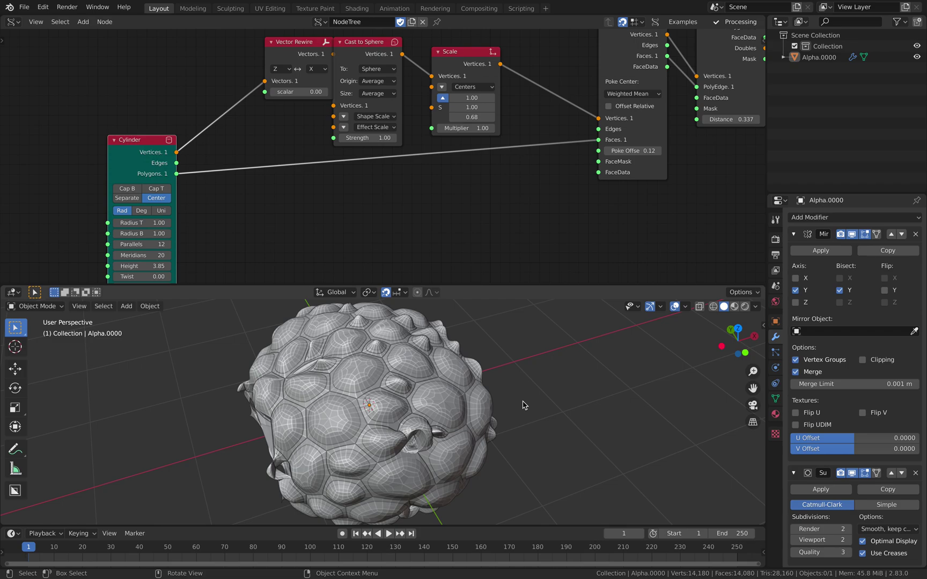
key(ctrl+s)
- Shift the Scale node beside Cast to Sphere and add a Subdivide node below the gap before Poke Faces
middle_drag(462, 196, 419, 219)
drag(408, 96, 378, 86)
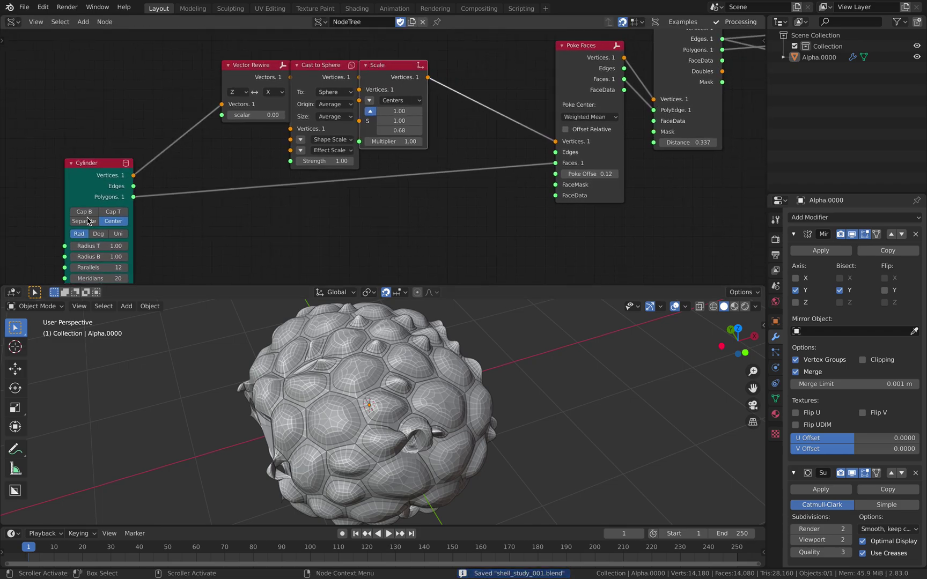
key(alt+space)
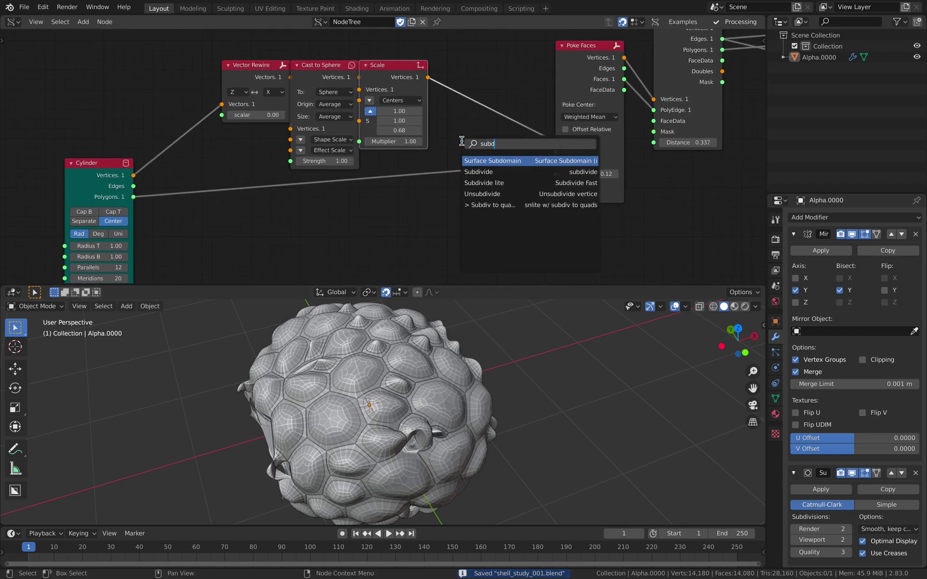
text(subd)
key(Down)
key(Return)
click(474, 201)
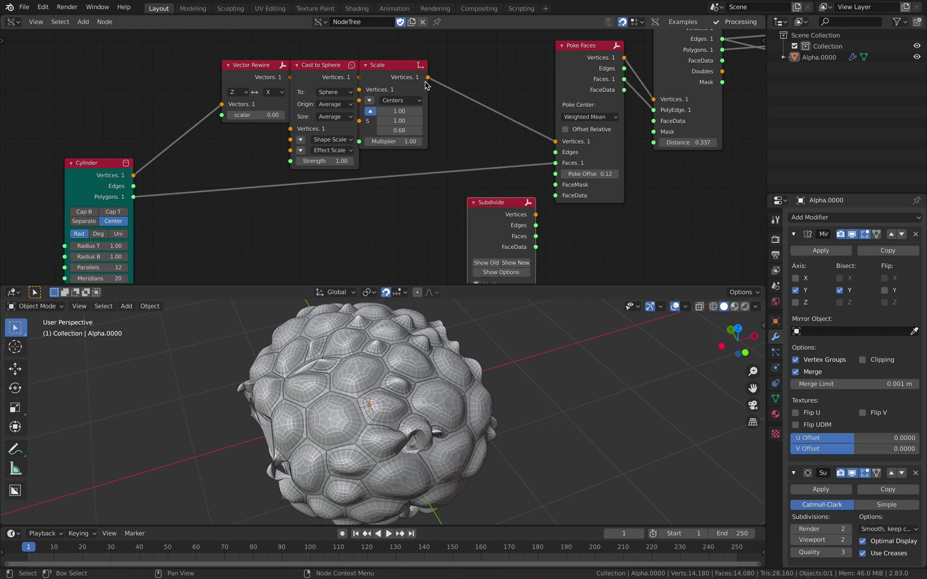
- Space out the Vector Rewire, Cast to Sphere and Scale nodes so they no longer overlap
drag(282, 66, 253, 66)
drag(316, 67, 307, 68)
drag(385, 68, 365, 68)
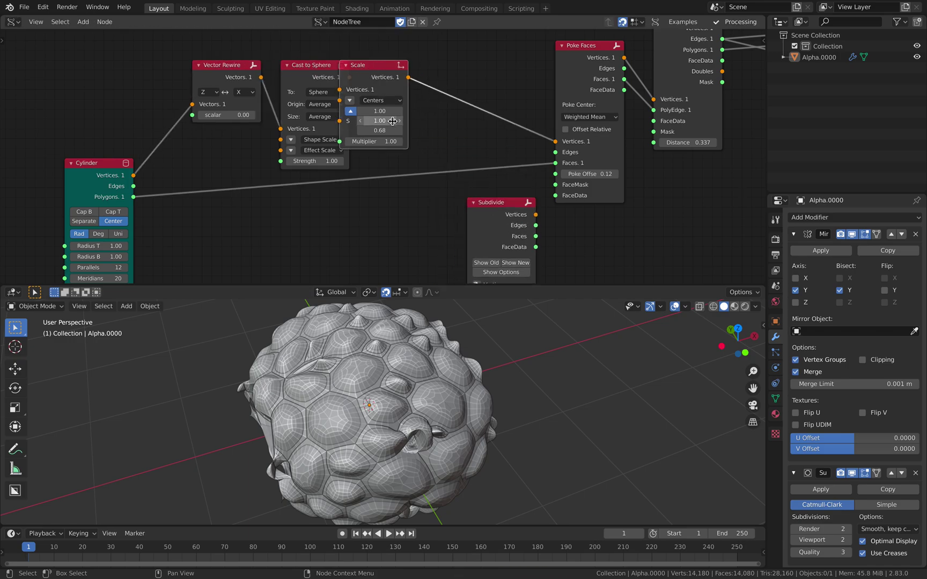
middle_drag(399, 110, 393, 71)
middle_drag(311, 44, 312, 72)
drag(305, 54, 295, 54)
middle_drag(407, 81, 377, 56)
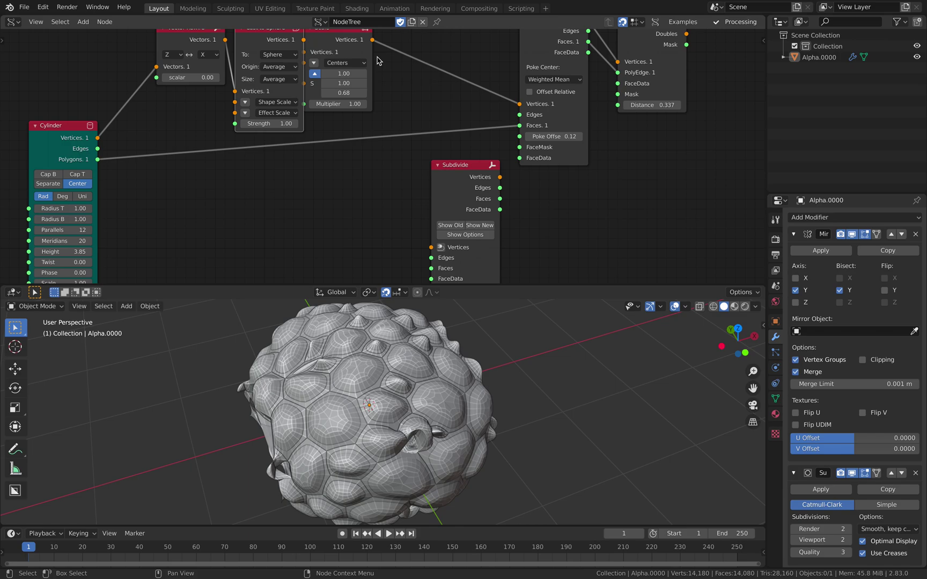
- Connect the Scale node's vertices and the Cylinder node's edges and polygons to the matching Subdivide inputs
drag(348, 35, 357, 35)
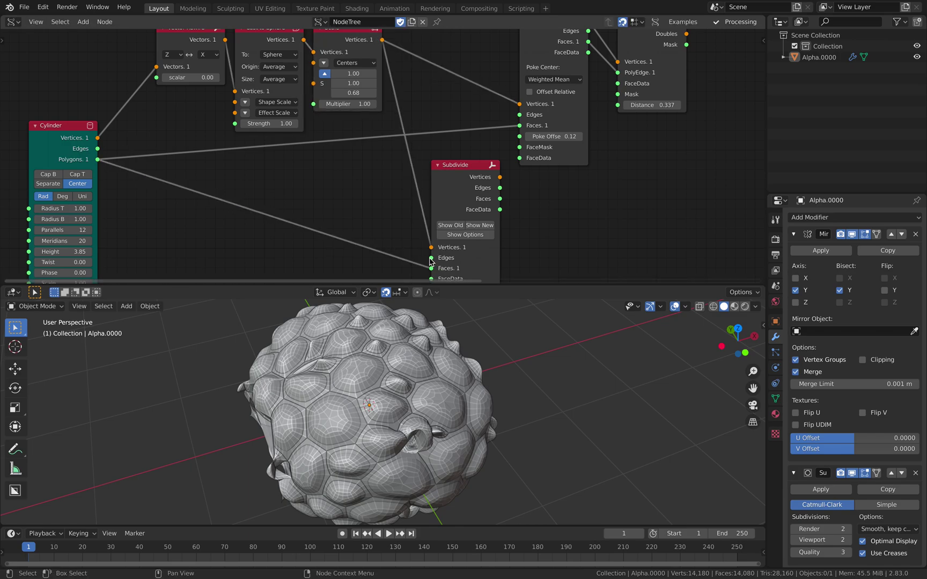
middle_drag(387, 186, 343, 178)
drag(435, 165, 422, 164)
middle_drag(416, 163, 414, 170)
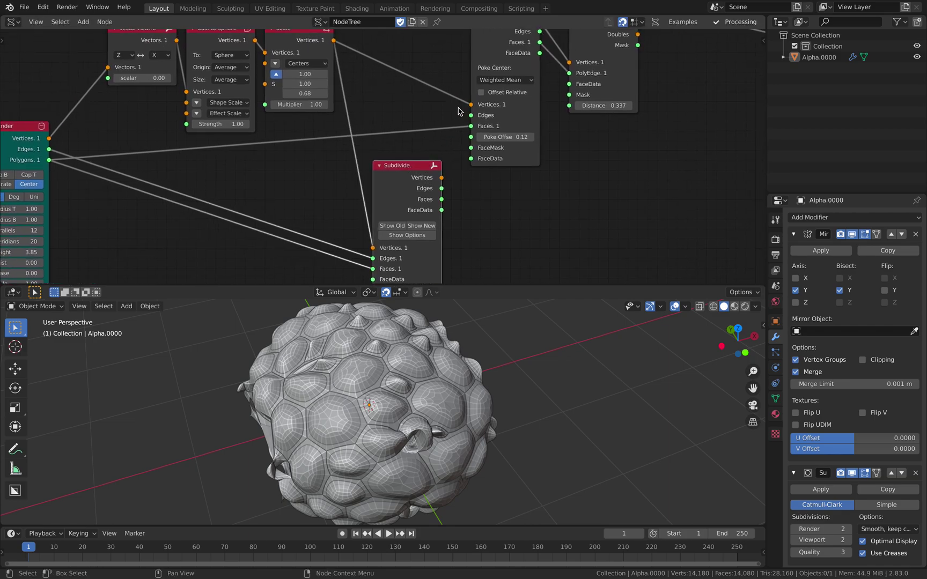
- Feed the Subdivide vertices, edges and faces into Poke Faces, leaving FaceData unlinked, and place Subdivide between Scale and Poke Faces
middle_drag(465, 90, 449, 117)
key(shift+f)
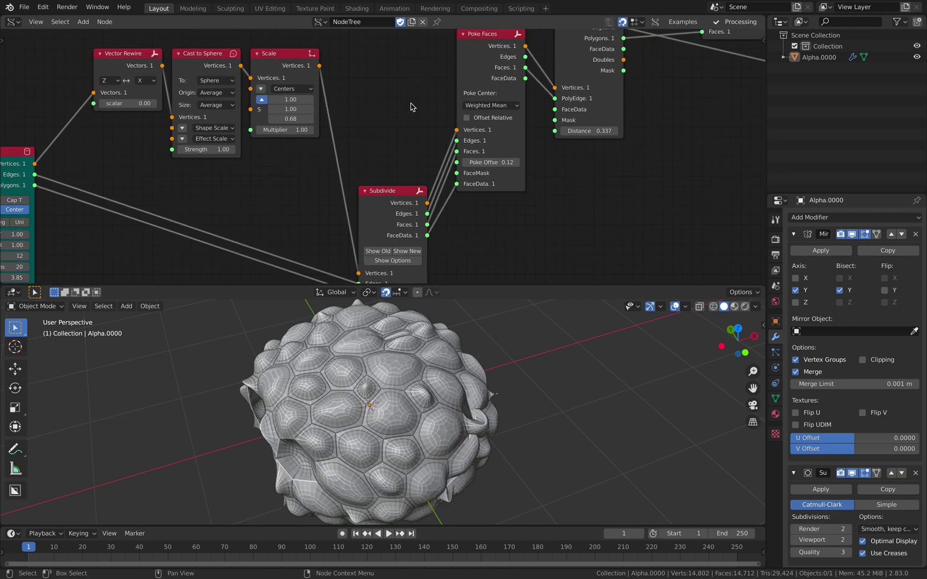
drag(395, 194, 396, 120)
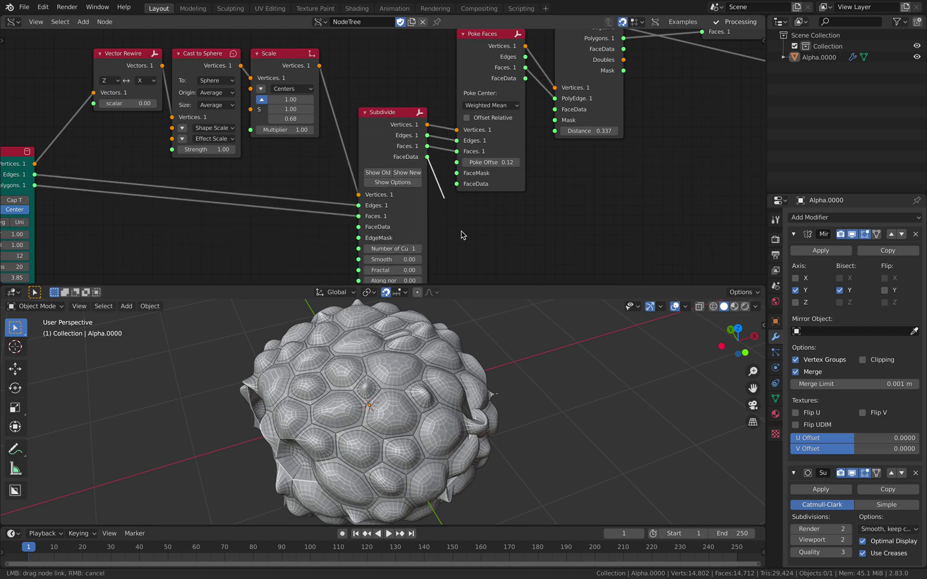
drag(461, 234, 461, 235)
- Line up the Subdivide, Poke Faces and Merge by Distance nodes in one level row
middle_drag(407, 143, 407, 143)
drag(396, 124, 403, 54)
middle_drag(454, 103, 399, 160)
drag(511, 93, 502, 122)
middle_drag(608, 124, 473, 174)
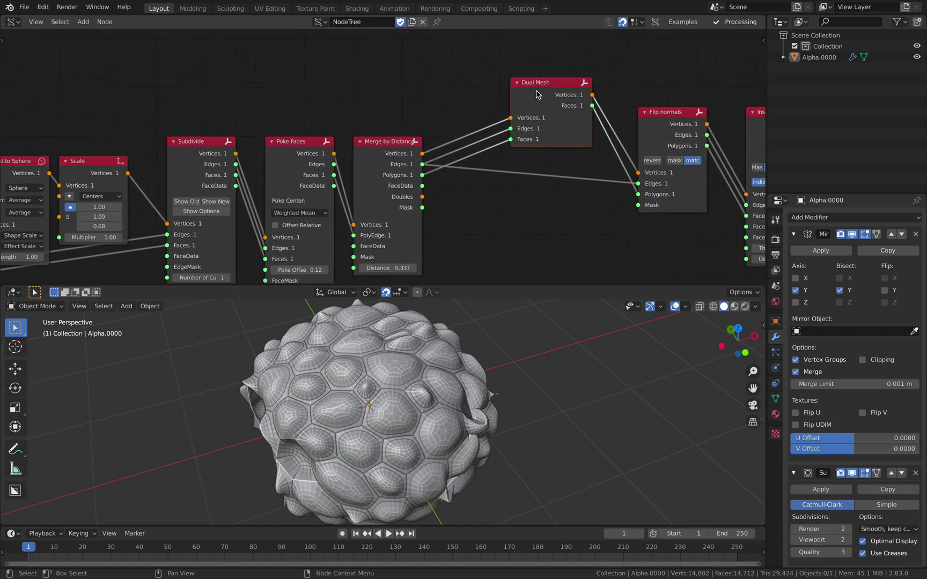
- Collapse the Dual Mesh node and pull it, Flip normals, Inset faces and the BV Alpha viewer into the row after Merge by Distance
drag(537, 95, 466, 153)
click(458, 132)
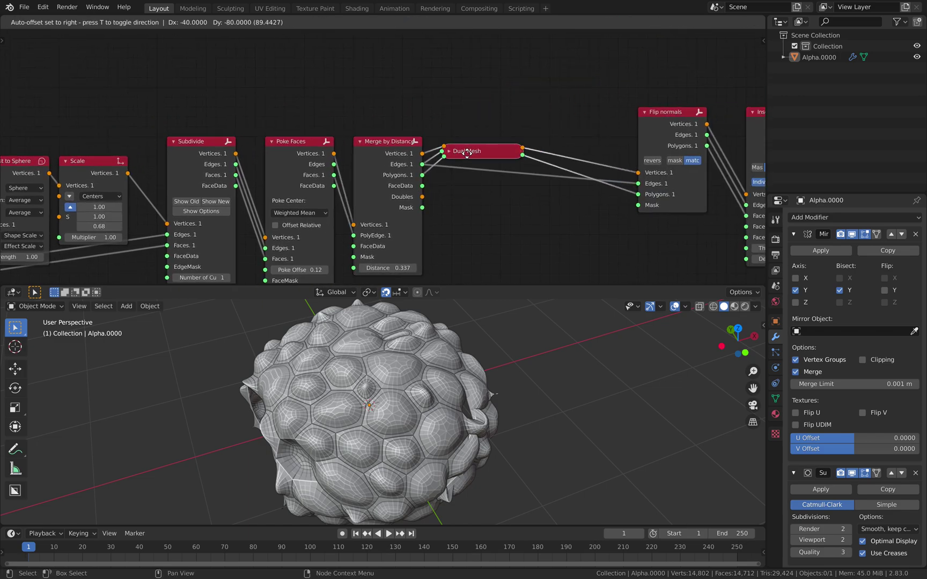
drag(664, 132, 563, 162)
middle_drag(716, 147, 567, 167)
drag(623, 148, 513, 178)
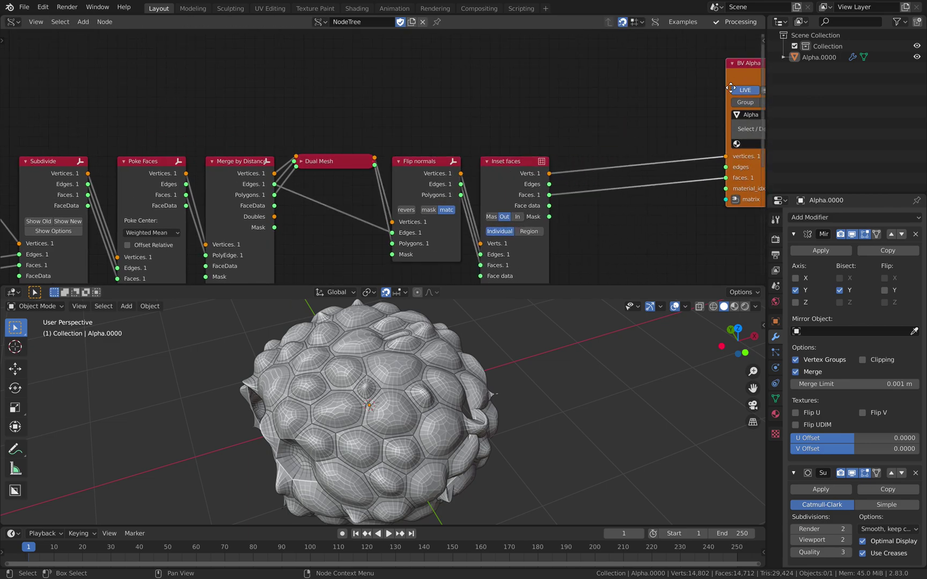
drag(731, 88, 585, 167)
- Raise the Vector Rewire, Cast to Sphere and Scale nodes level with the rest of the node row
scroll(358, 161, down, 4)
middle_drag(358, 160, 464, 128)
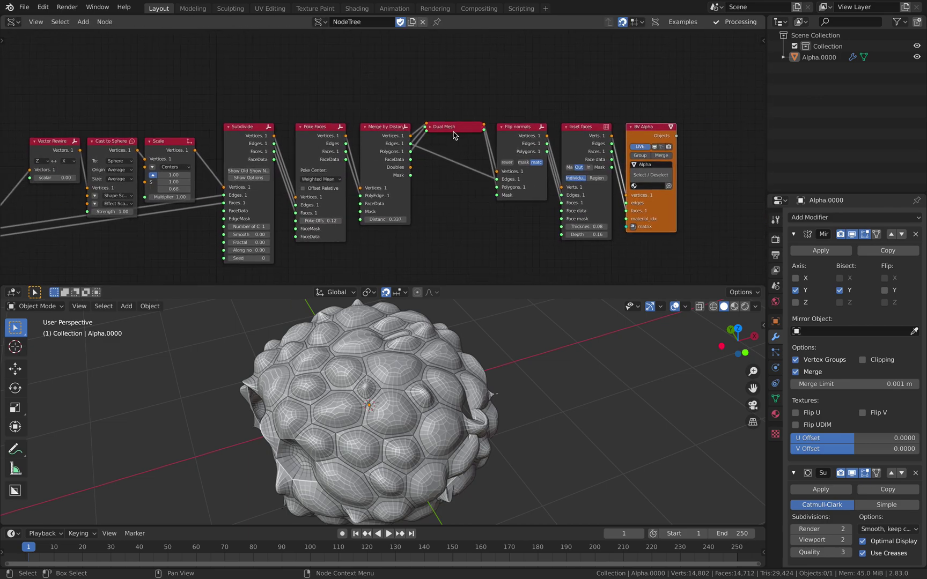
ctrl+scroll(469, 135, left, 4)
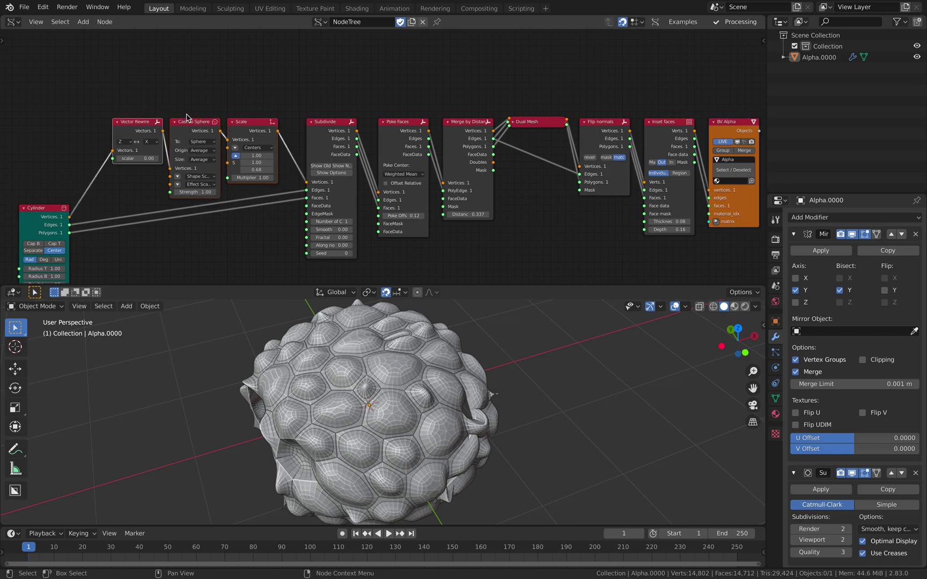
- Try 2 cuts on the Subdivide node and restore Number of Cuts to 1
scroll(356, 99, up, 4)
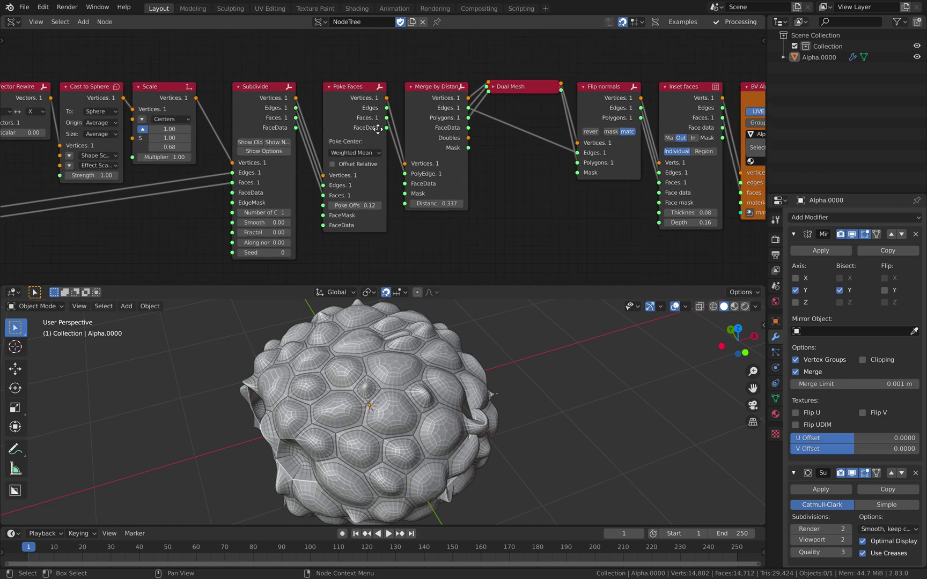
scroll(379, 142, up, 1)
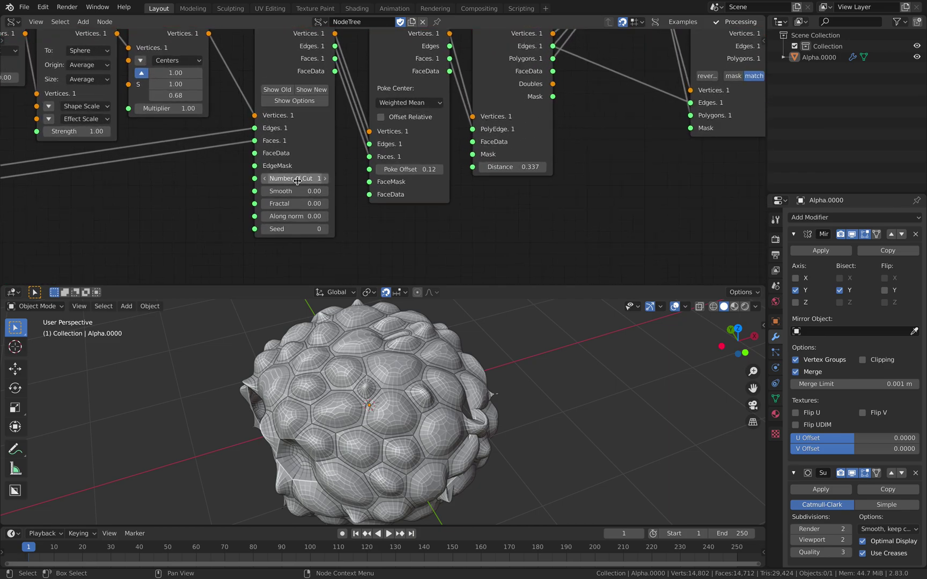
click(325, 179)
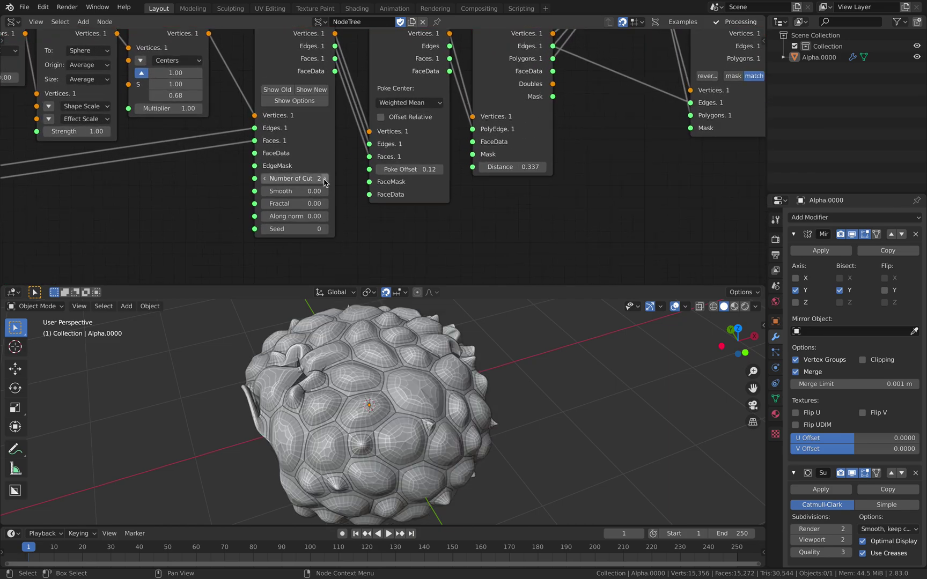
click(266, 179)
- Set the Subdivide node's Smooth to 0.11 and Fractal to 0.15, and save the file
drag(290, 191, 316, 203)
middle_drag(418, 397, 537, 386)
key(ctrl+s)
- Flatten the shell by setting the Scale node's Z factor to 0.52, and save the file
middle_drag(378, 250, 288, 4)
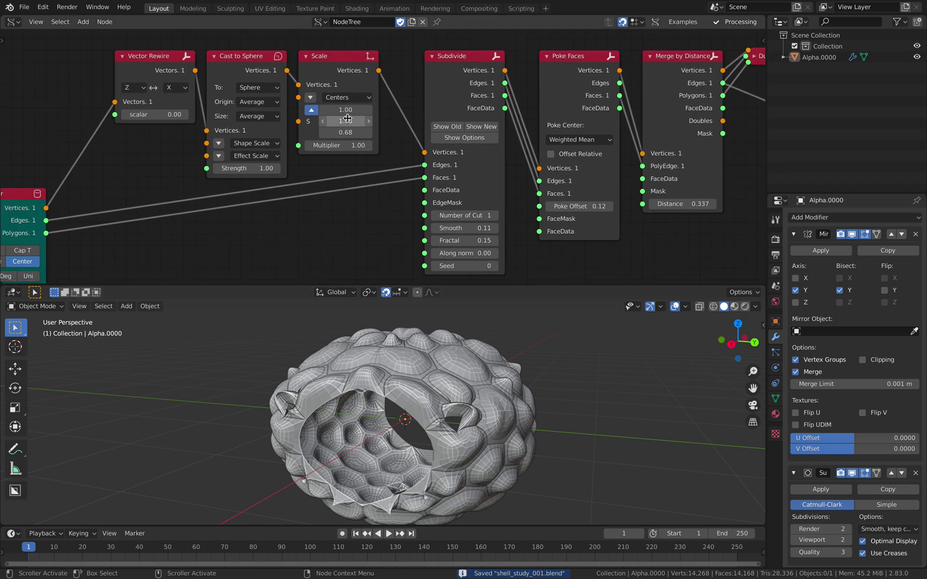
drag(345, 132, 318, 132)
middle_drag(429, 347, 301, 322)
key(ctrl+s)
- Set the Cylinder node's Height to 4.14 and save the file
middle_drag(173, 223, 362, 158)
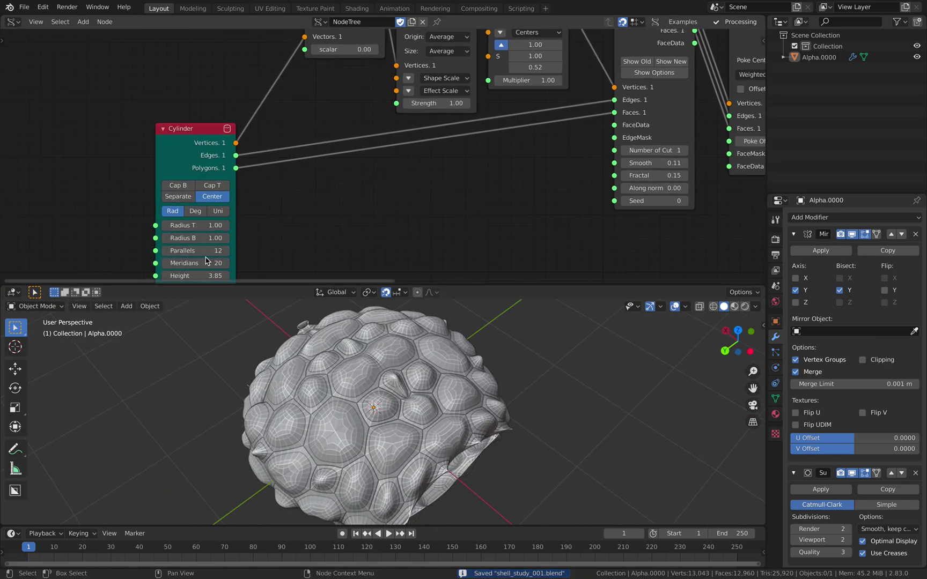
mouse_move(195, 276)
mouse_down()
mouse_move(224, 275)
mouse_move(192, 276)
mouse_up()
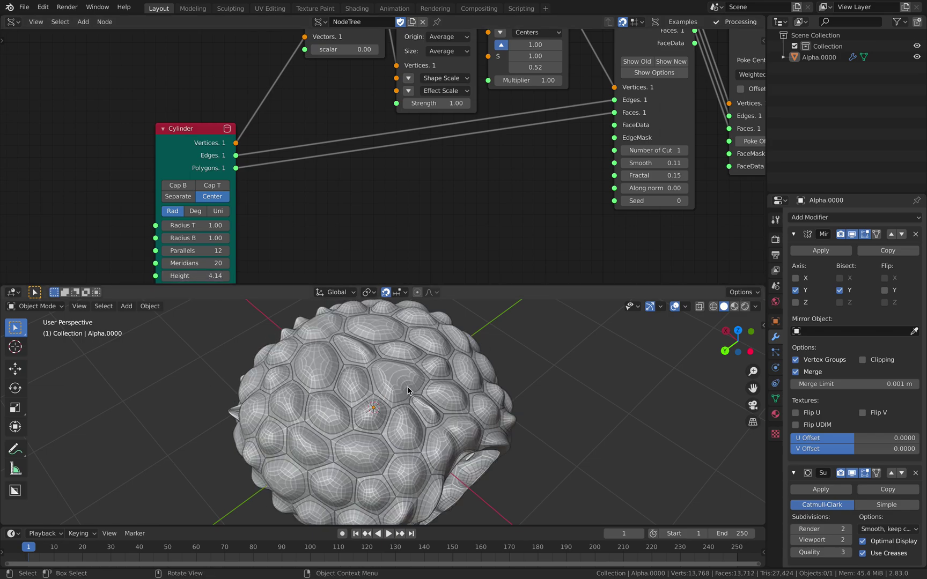
middle_drag(406, 386, 546, 377)
key(ctrl+s)
- Rename the Sverchok node tree to ImperfectShell
middle_drag(436, 184, 305, 137)
scroll(355, 178, down, 2)
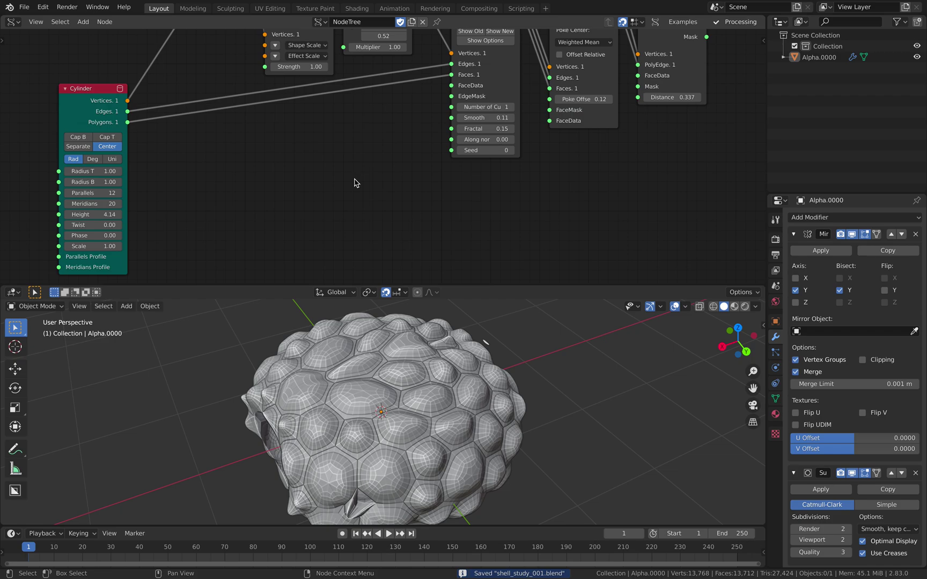
middle_drag(472, 349, 511, 388)
middle_drag(539, 373, 506, 391)
scroll(445, 401, up, 3)
middle_drag(436, 403, 359, 375)
scroll(470, 416, down, 3)
scroll(356, 423, down, 1)
scroll(360, 258, down, 4)
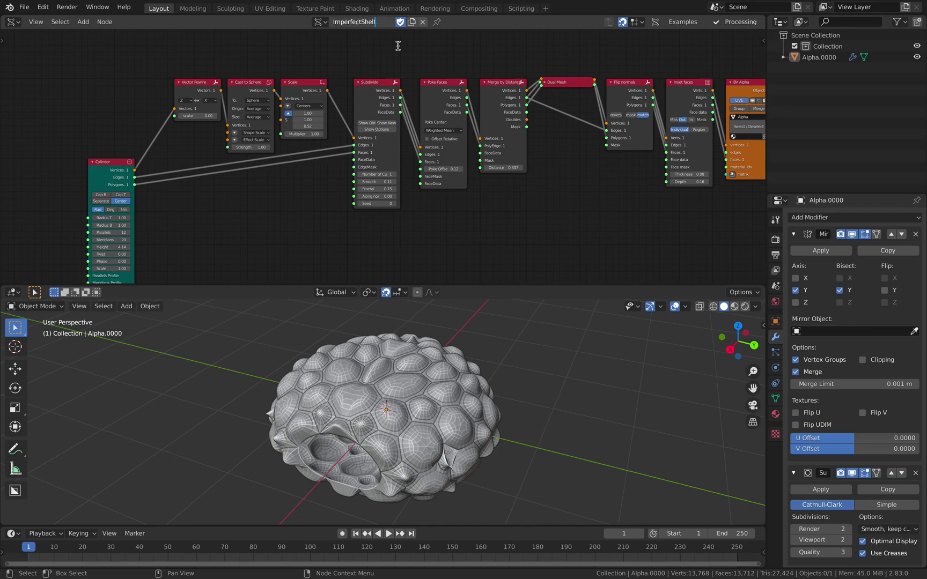
- Switch to the browser, browse the turtle shell image results for reference shapes, and return to Blender to compare the modelled shell
key(ctrl+Right)
scroll(487, 320, down, 4)
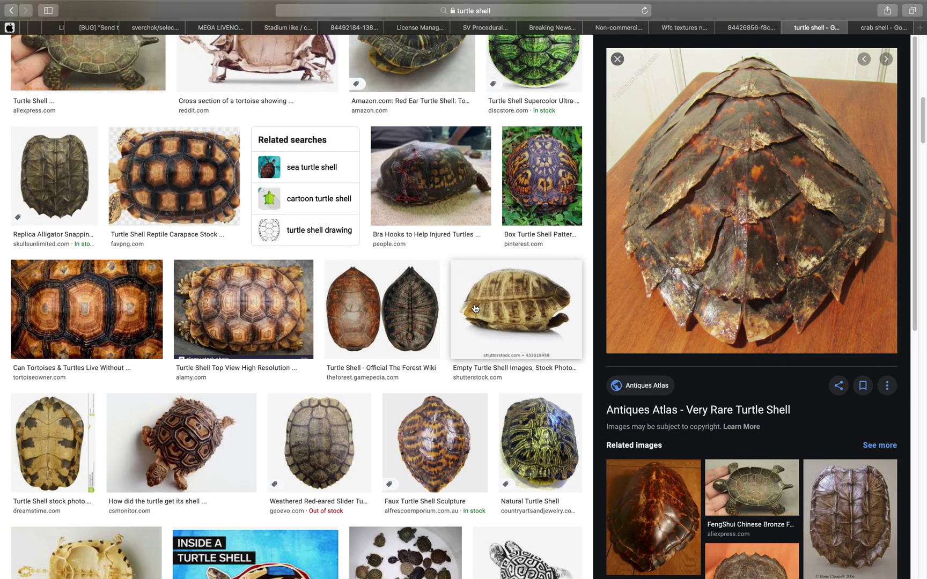
scroll(465, 329, down, 20)
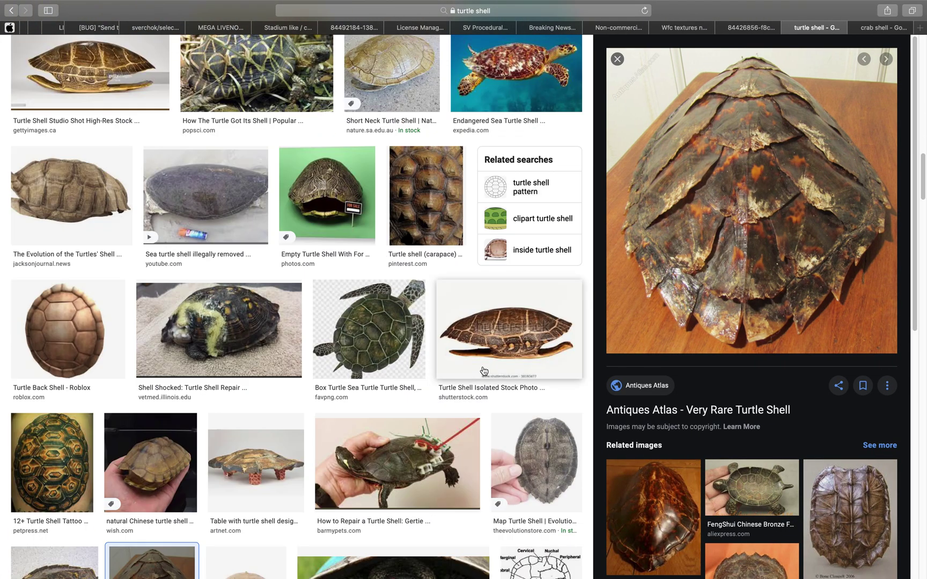
scroll(525, 409, down, 20)
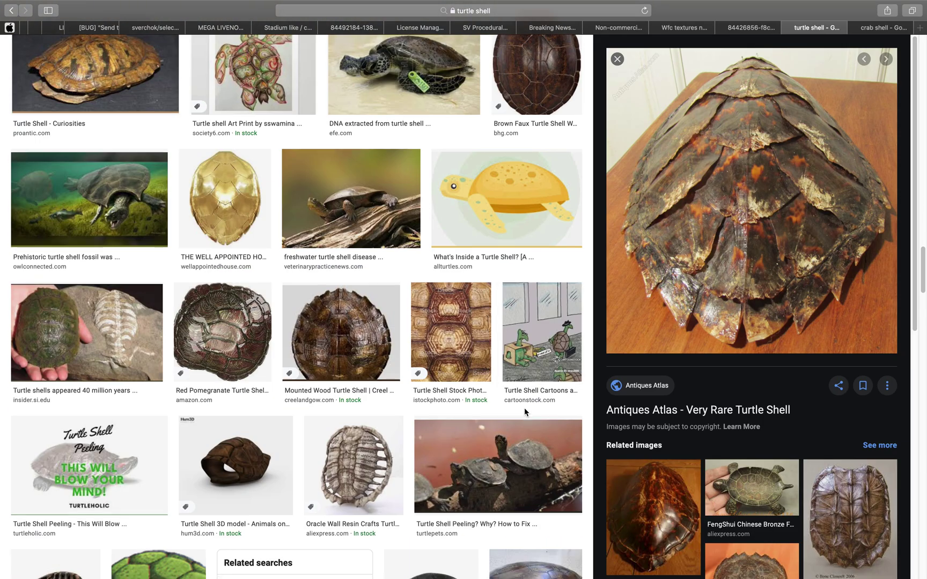
scroll(526, 411, up, 20)
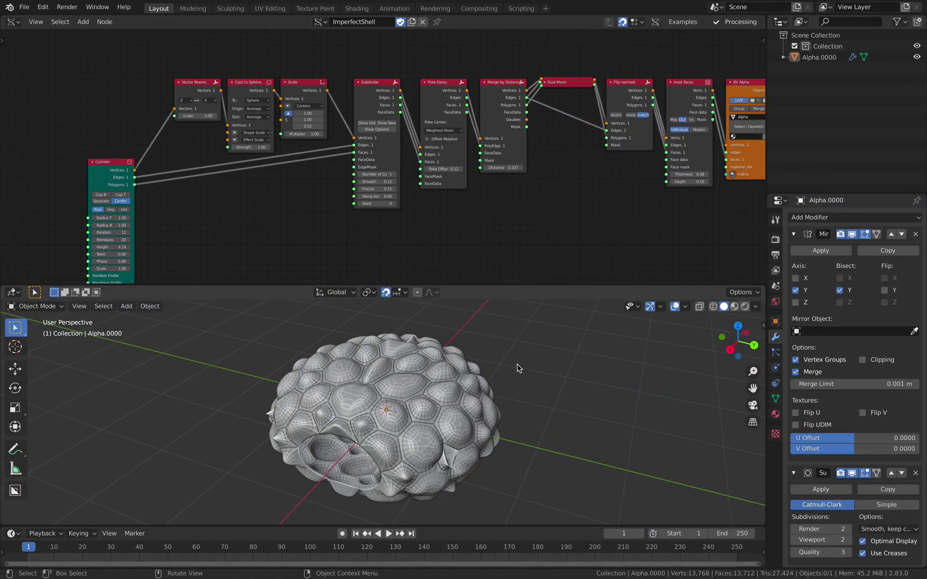
middle_drag(515, 368, 492, 395)
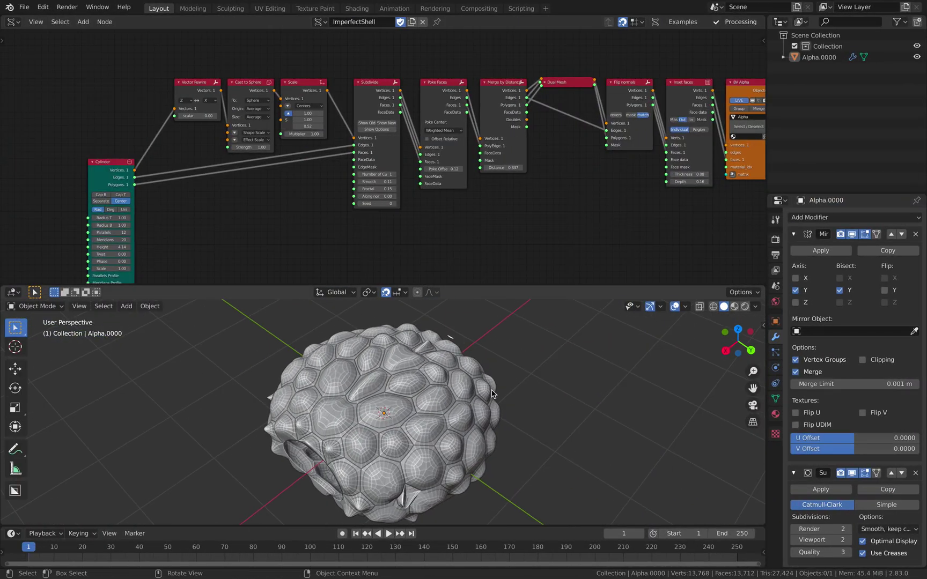